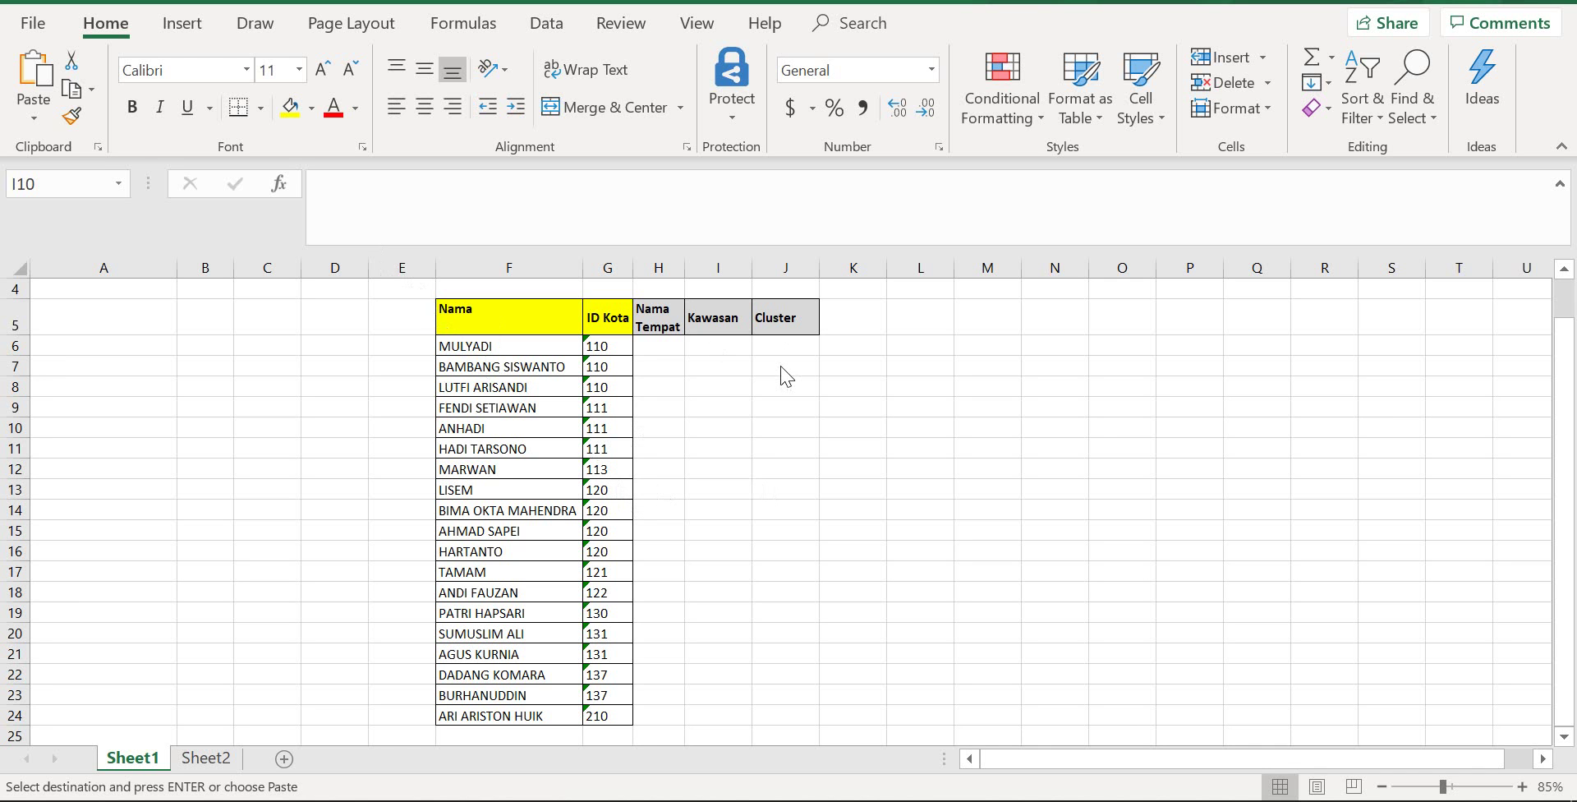
- Point out the Nama, ID Kota, Nama Tempat, Kawasan and Cluster headers and the empty columns to fill
{"action": "left_click", "coordinate": [739, 429]}
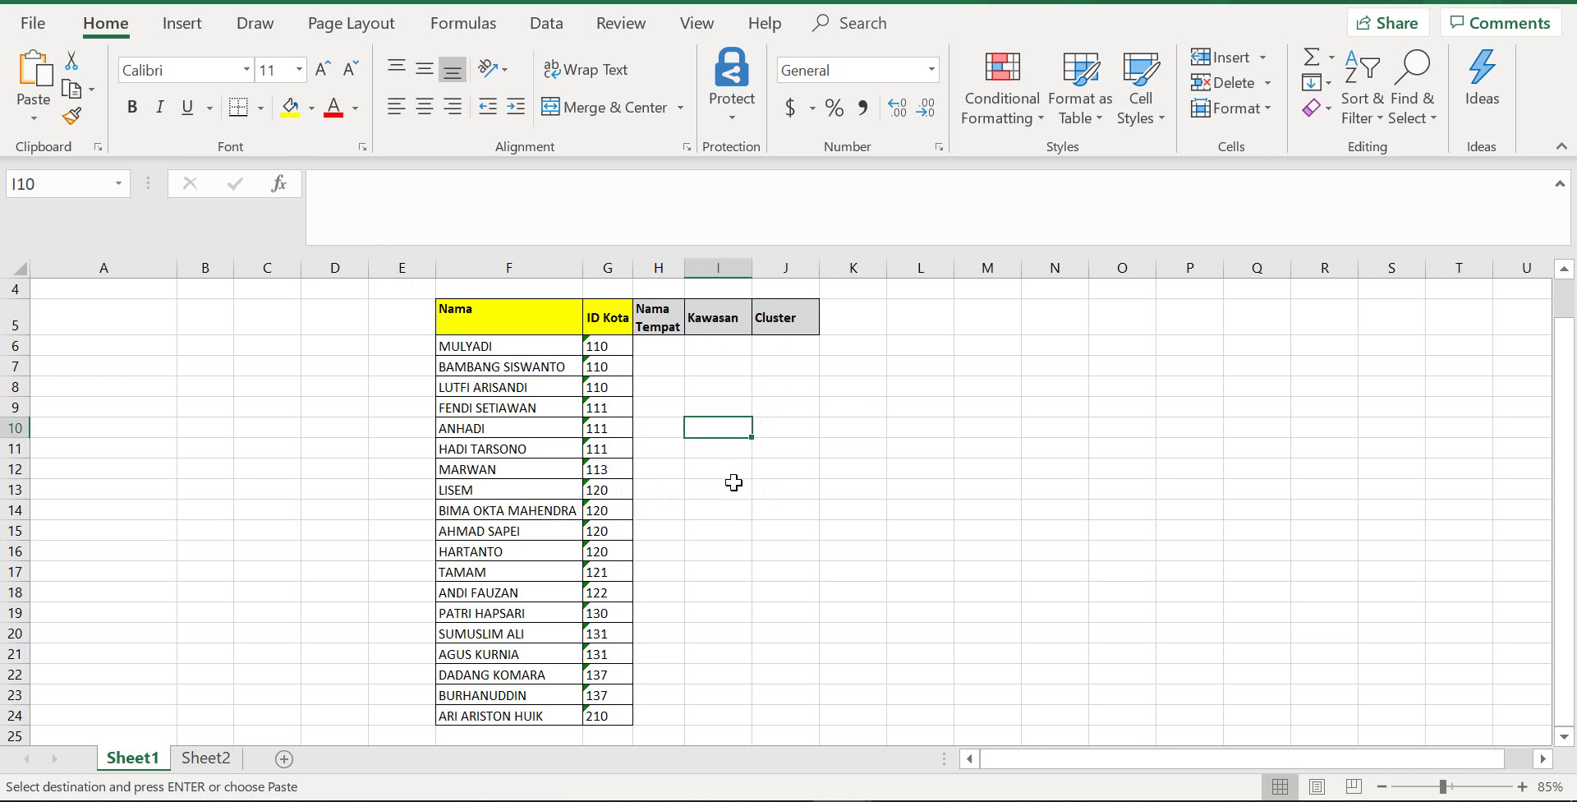
{"action": "left_click_drag", "start_coordinate": [495, 315], "coordinate": [522, 358]}
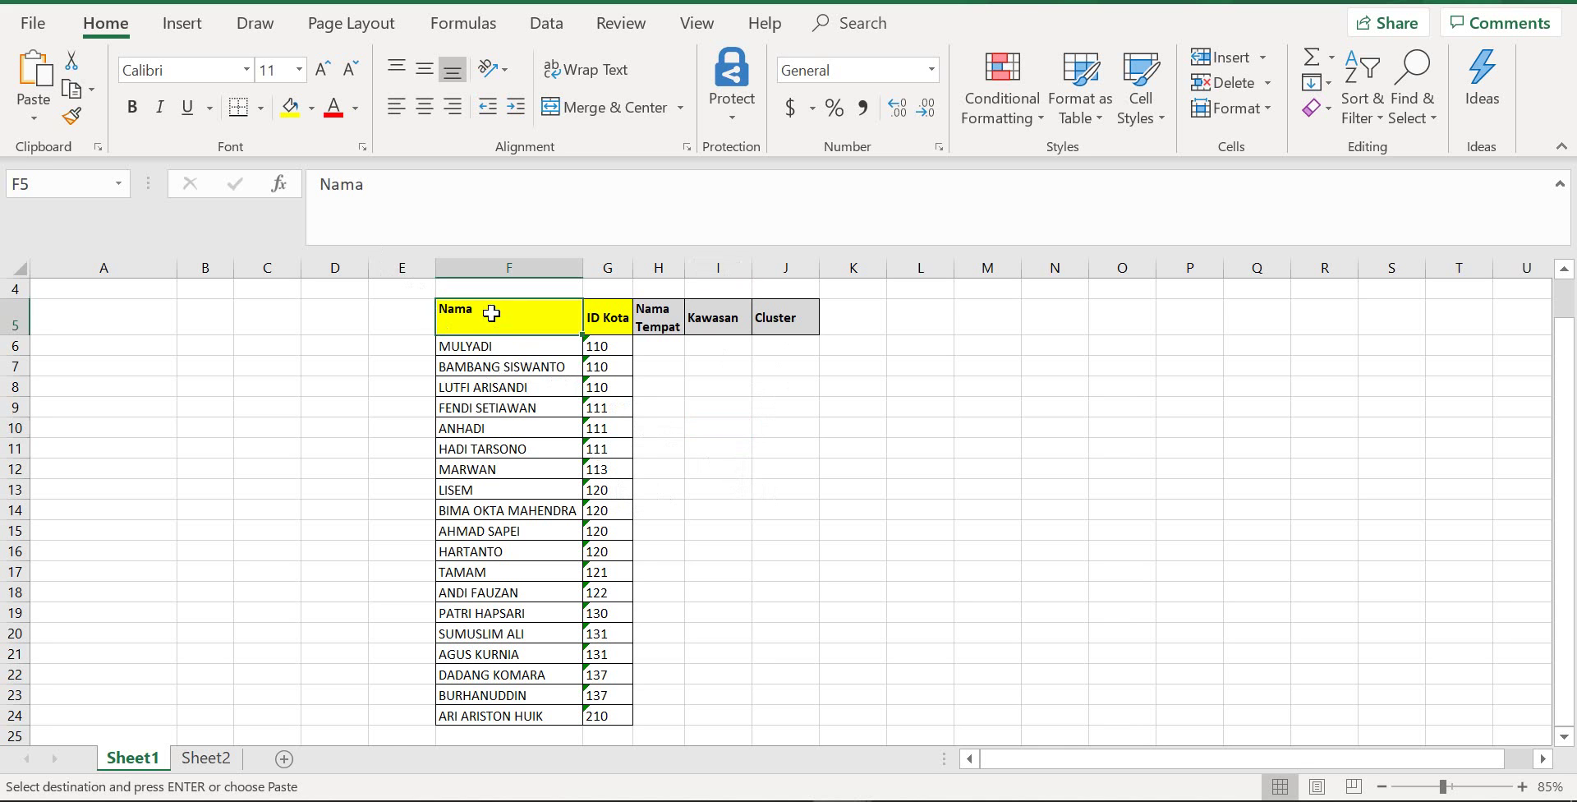
{"action": "left_click", "coordinate": [611, 312]}
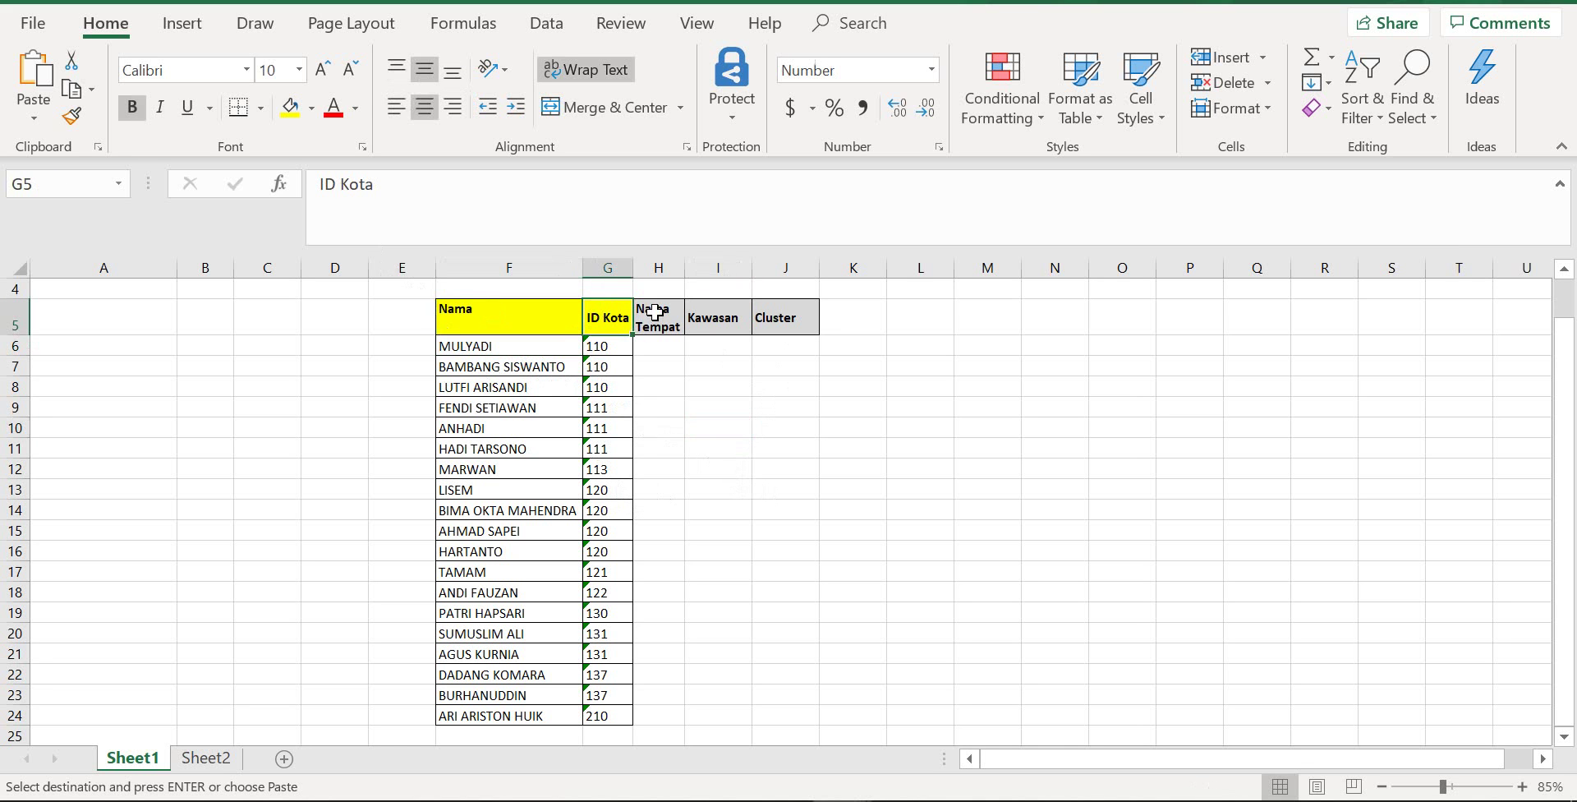
{"action": "left_click", "coordinate": [656, 313]}
{"action": "left_click", "coordinate": [717, 321]}
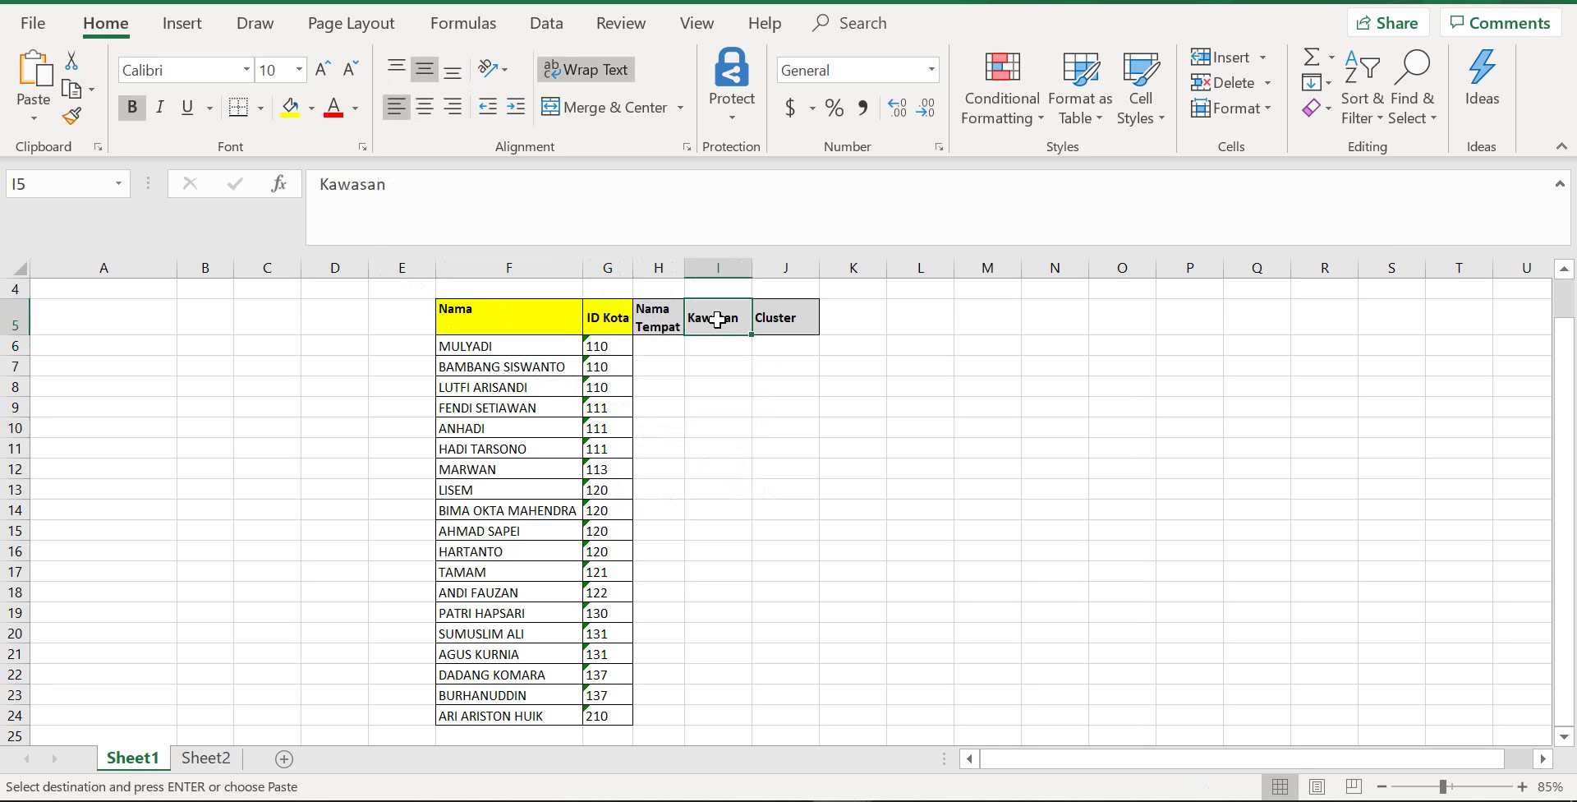
{"action": "left_click", "coordinate": [813, 310]}
{"action": "mouse_move", "coordinate": [653, 343]}
{"action": "left_mouse_down"}
{"action": "mouse_move", "coordinate": [785, 370]}
{"action": "mouse_move", "coordinate": [786, 705]}
{"action": "left_mouse_up"}
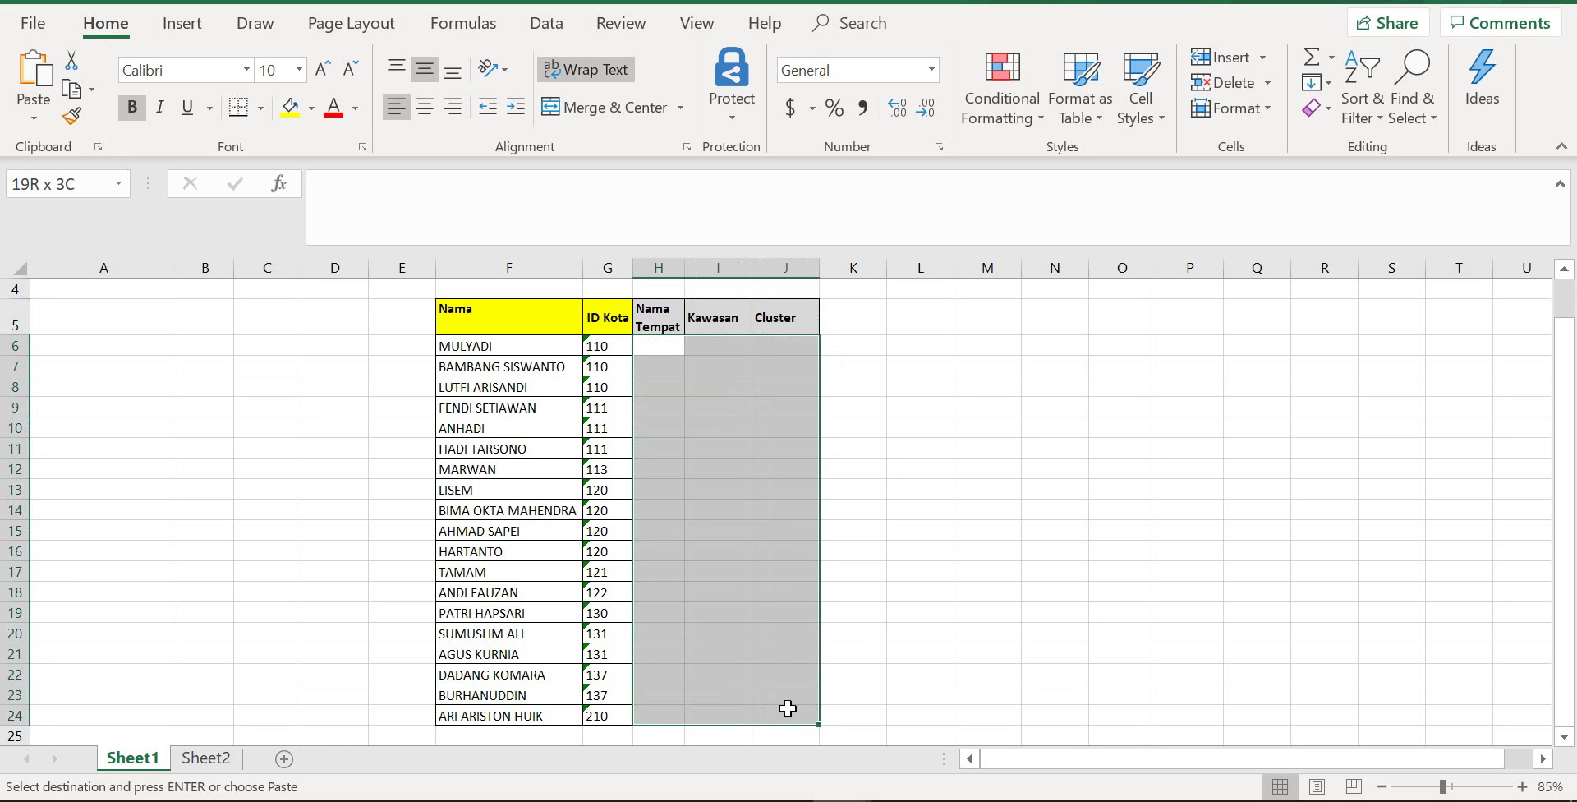
{"action": "left_click", "coordinate": [861, 472]}
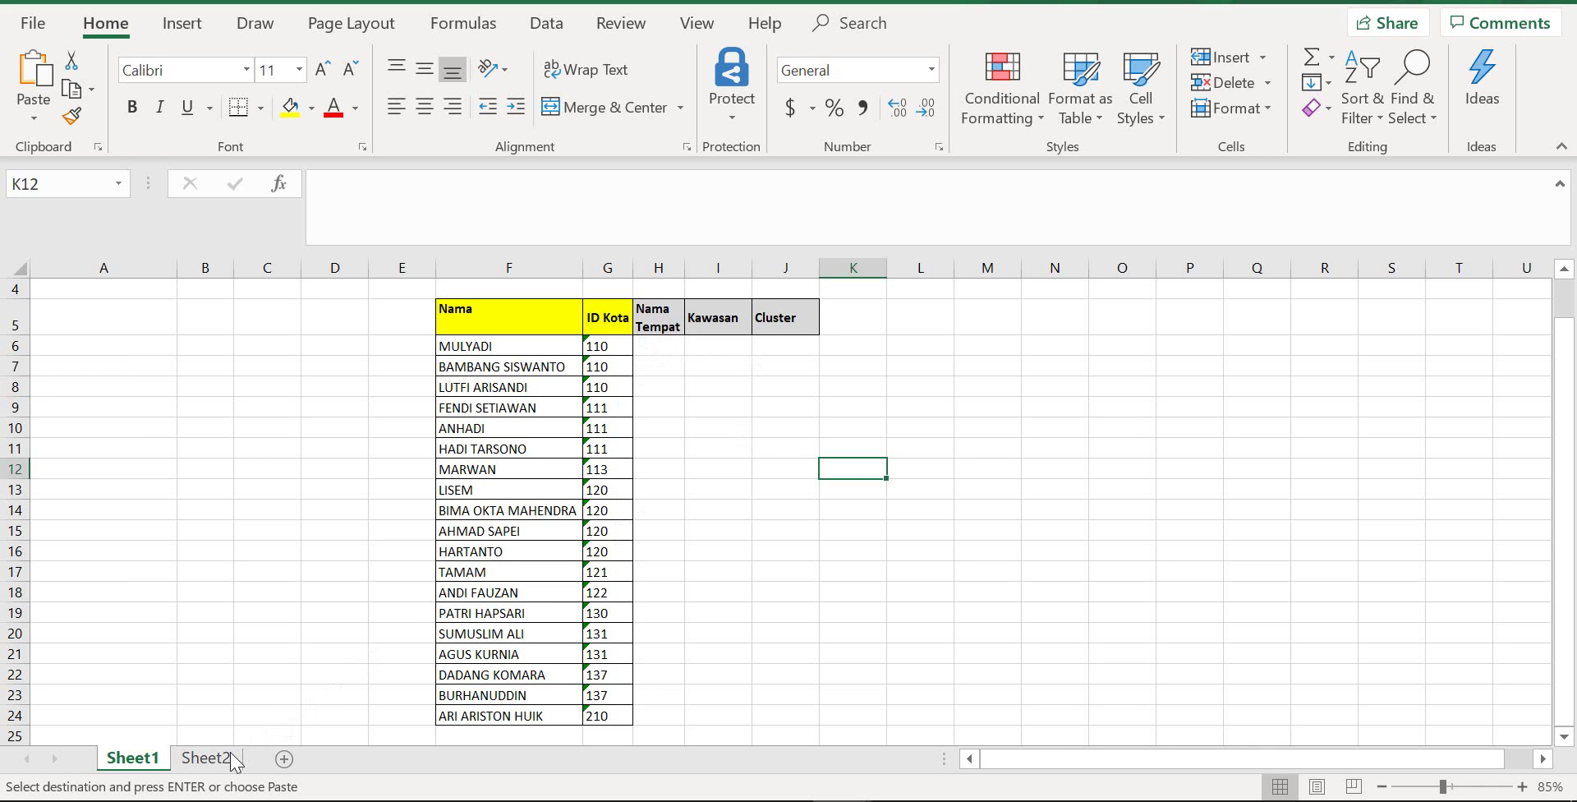
- Start =VLOOKUP(G6, in H6 using G6's ID Kota as the lookup value
{"action": "left_click", "coordinate": [664, 343]}
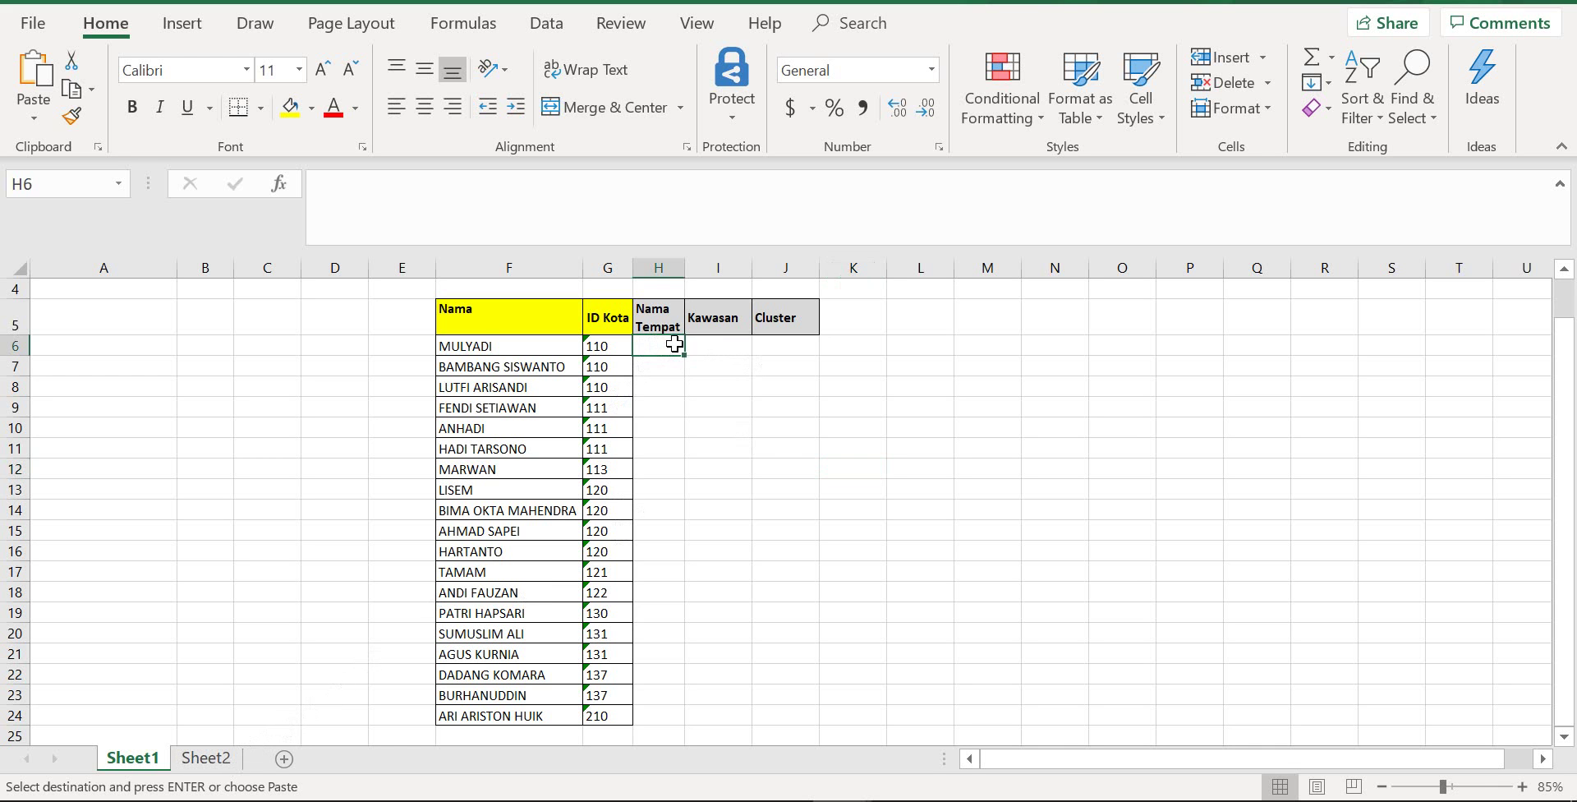
{"action": "type", "text": "=v"}
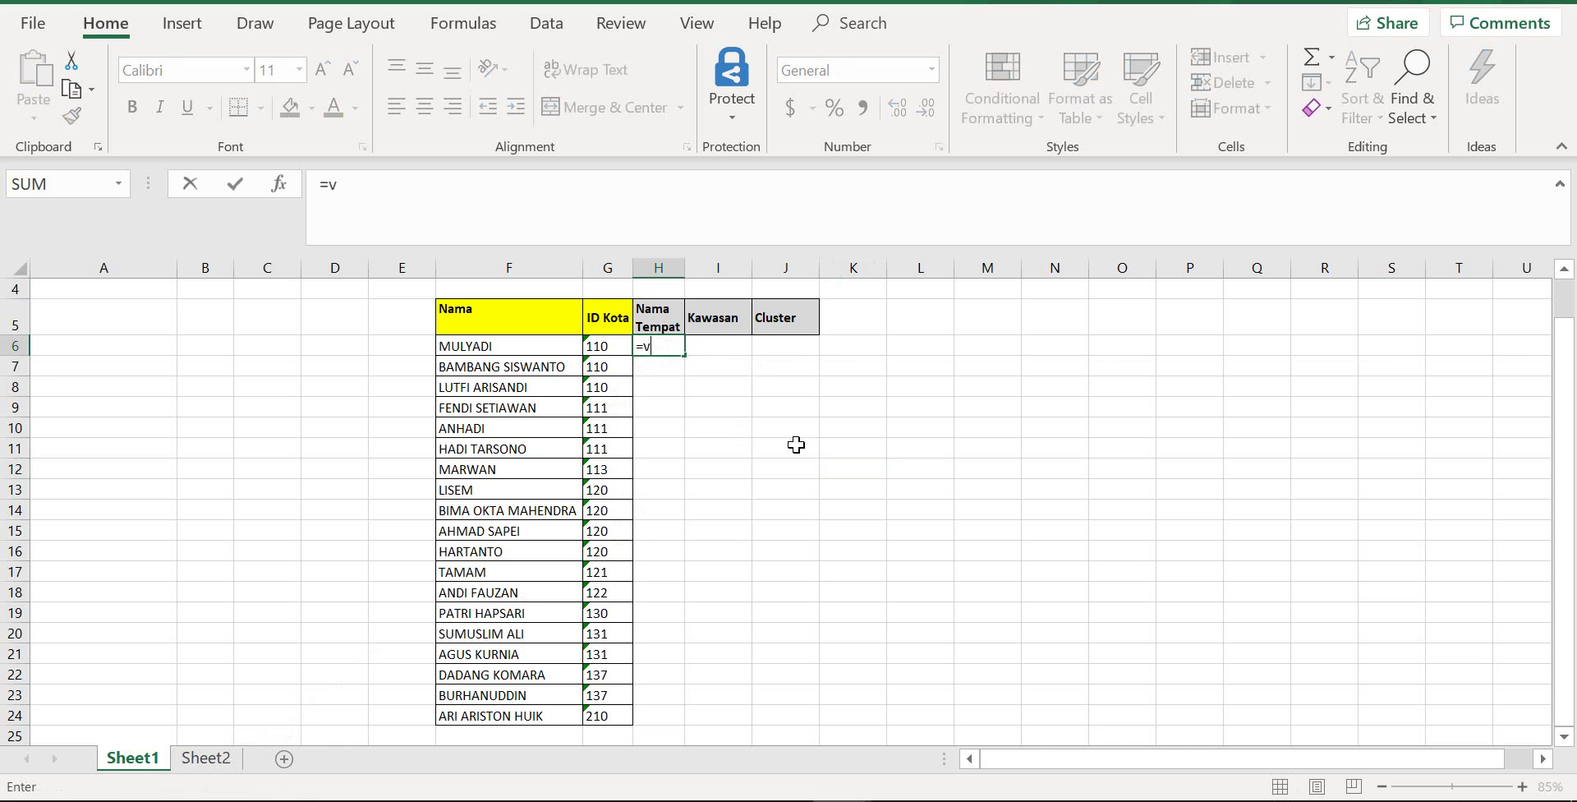
{"action": "type", "text": "loo"}
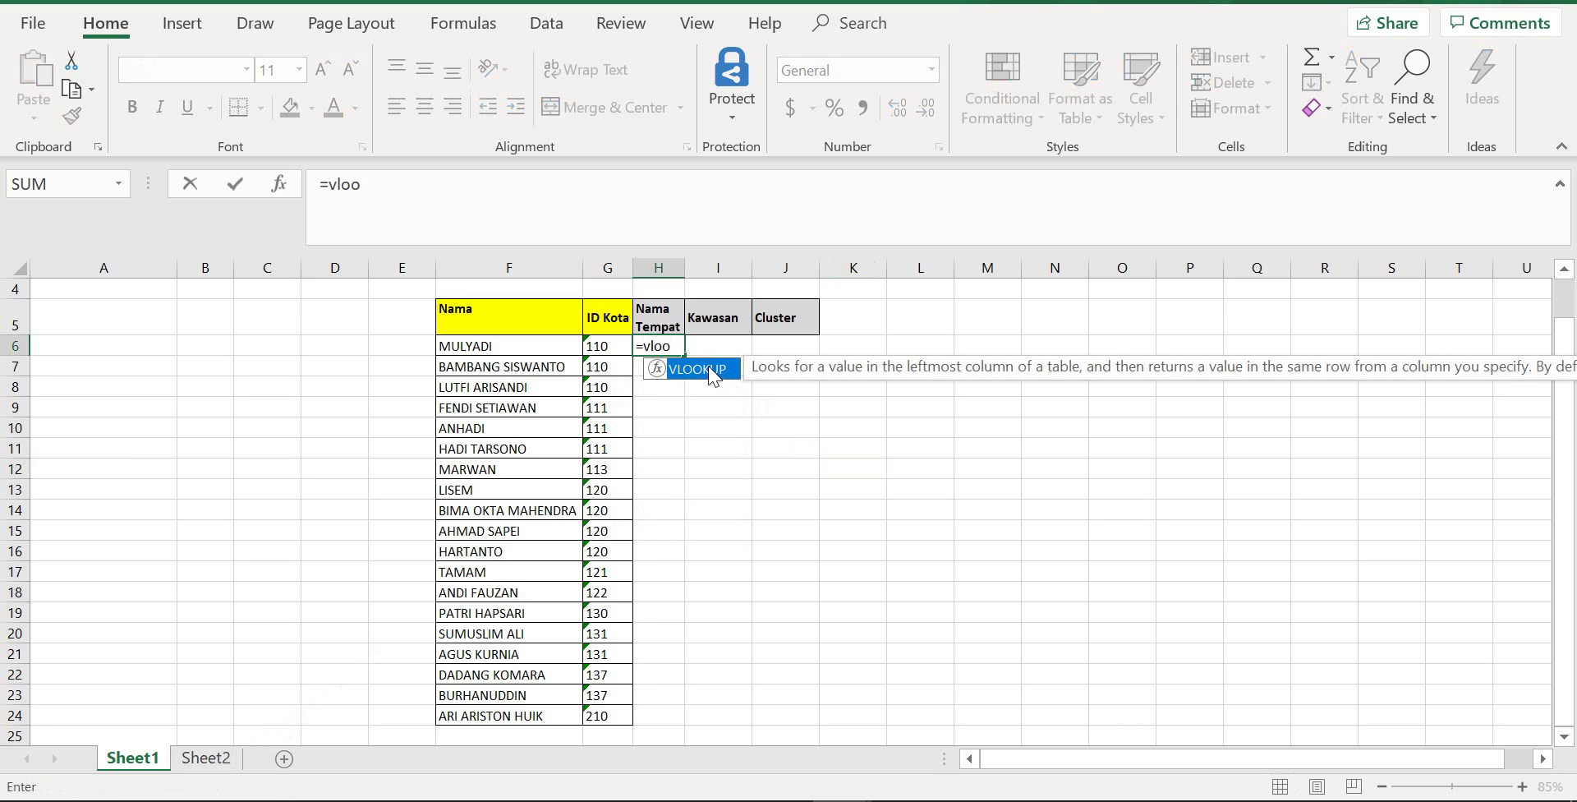
{"action": "double_click", "coordinate": [704, 369]}
{"action": "left_click", "coordinate": [606, 349]}
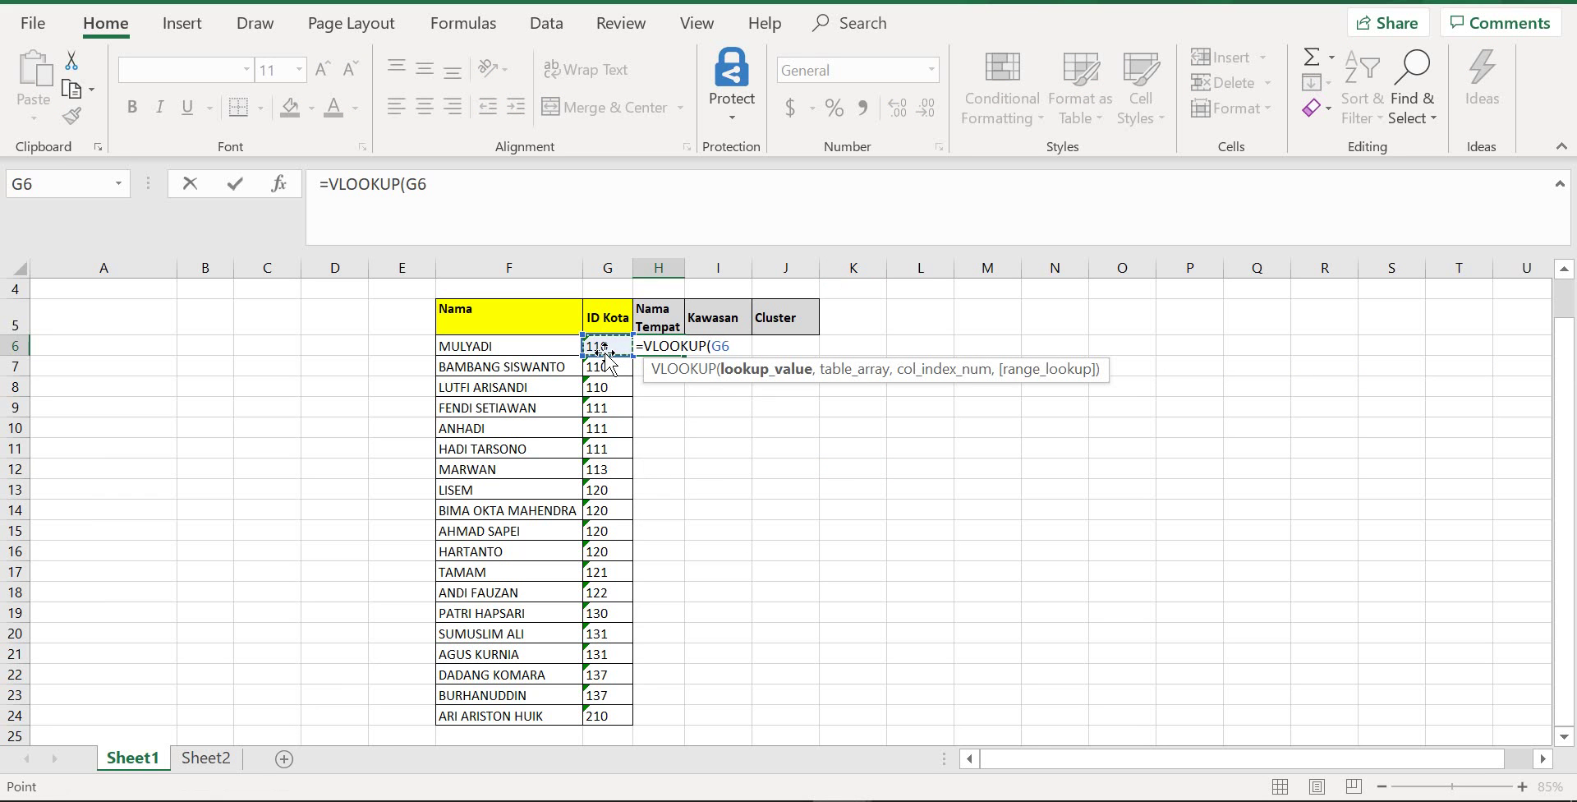
{"action": "type", "text": ","}
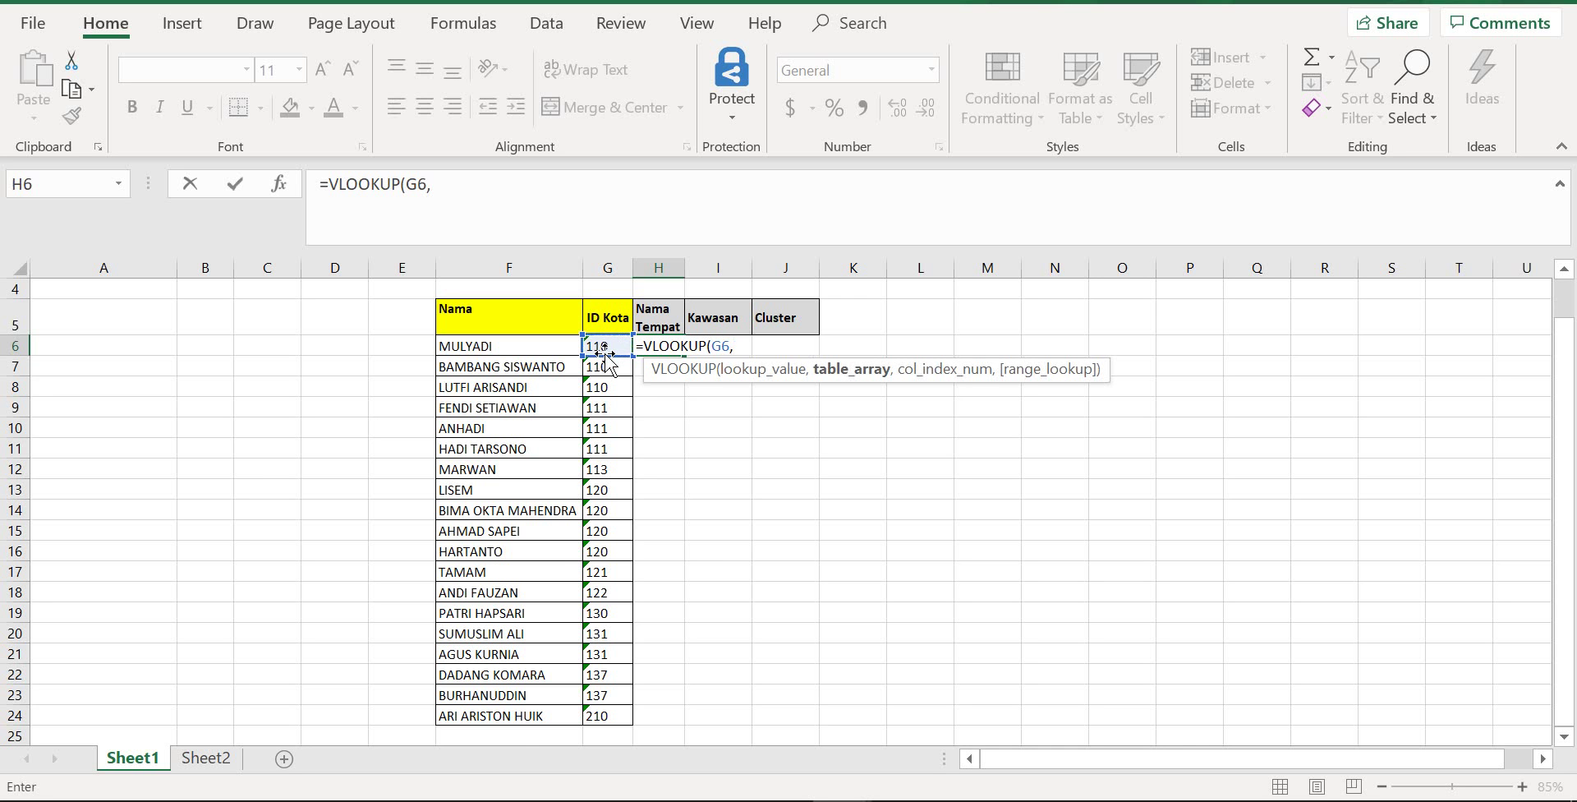
- Add the absolute Sheet2 table range $A$2:$D$513 as the lookup table
{"action": "left_click", "coordinate": [225, 759]}
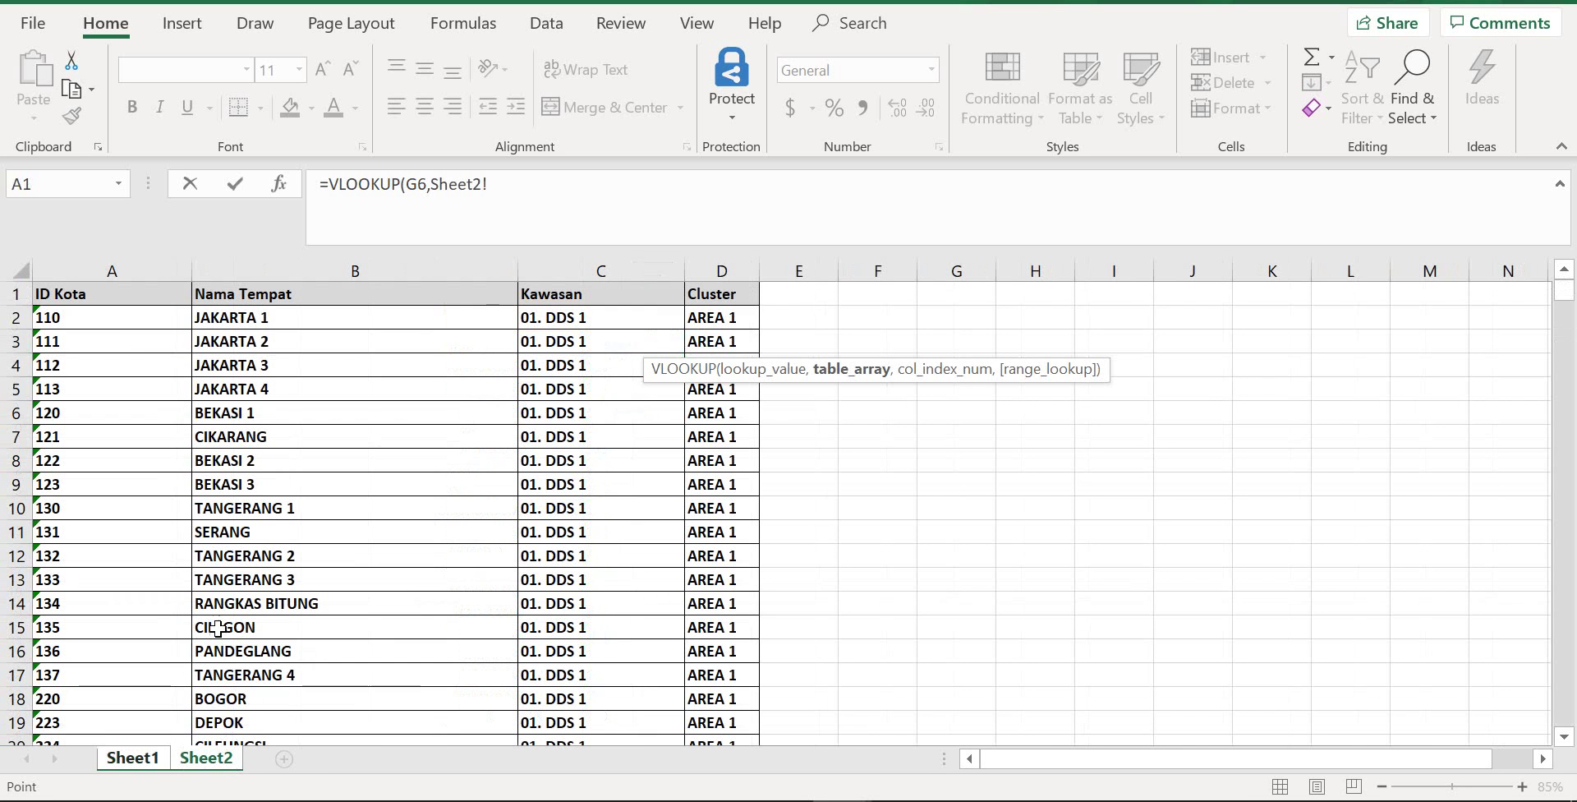
{"action": "left_click", "coordinate": [56, 318]}
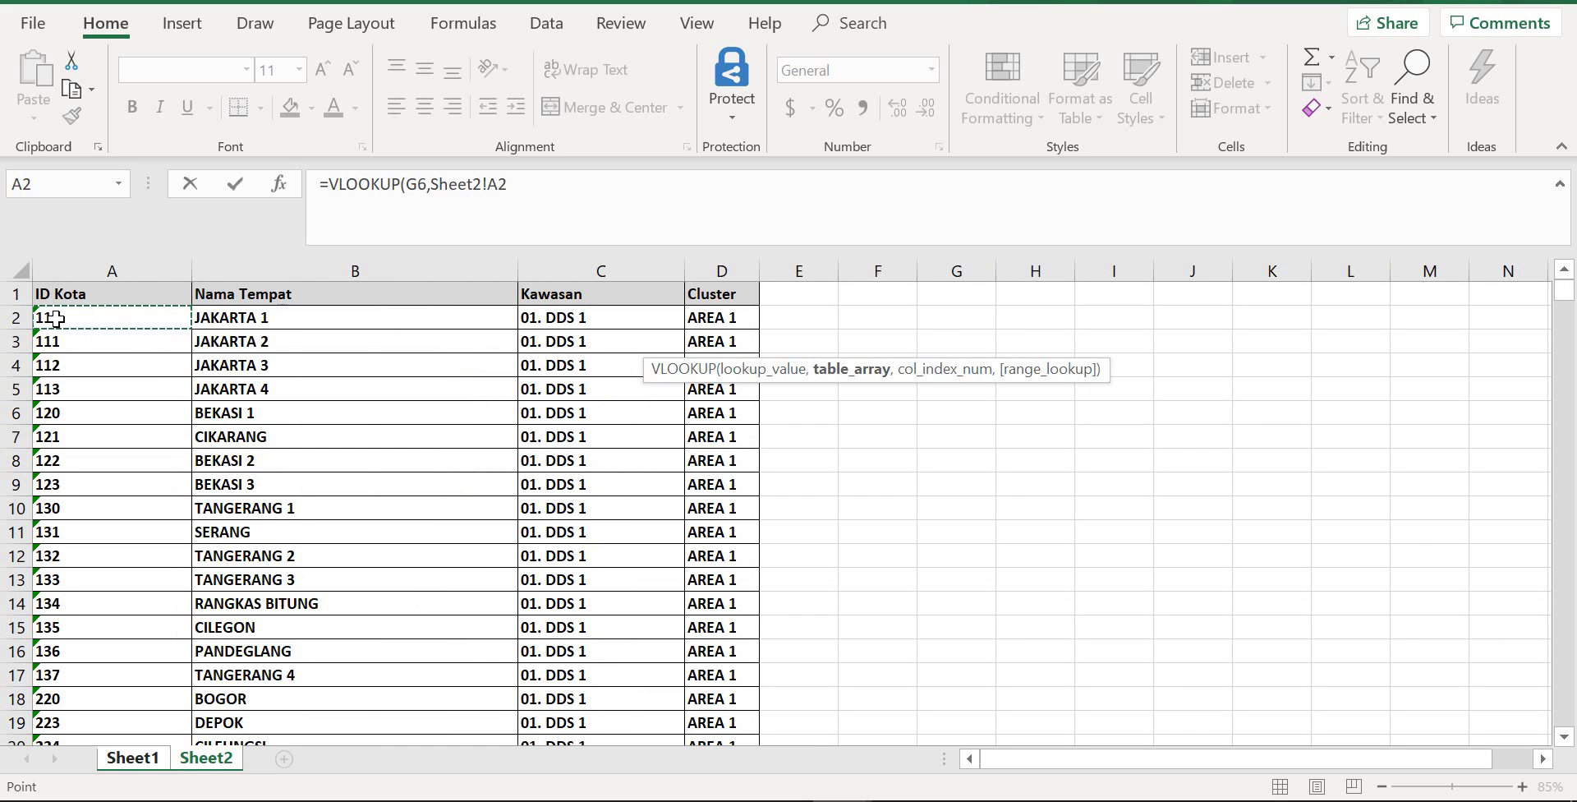
{"action": "left_click_drag", "start_coordinate": [56, 319], "coordinate": [712, 365]}
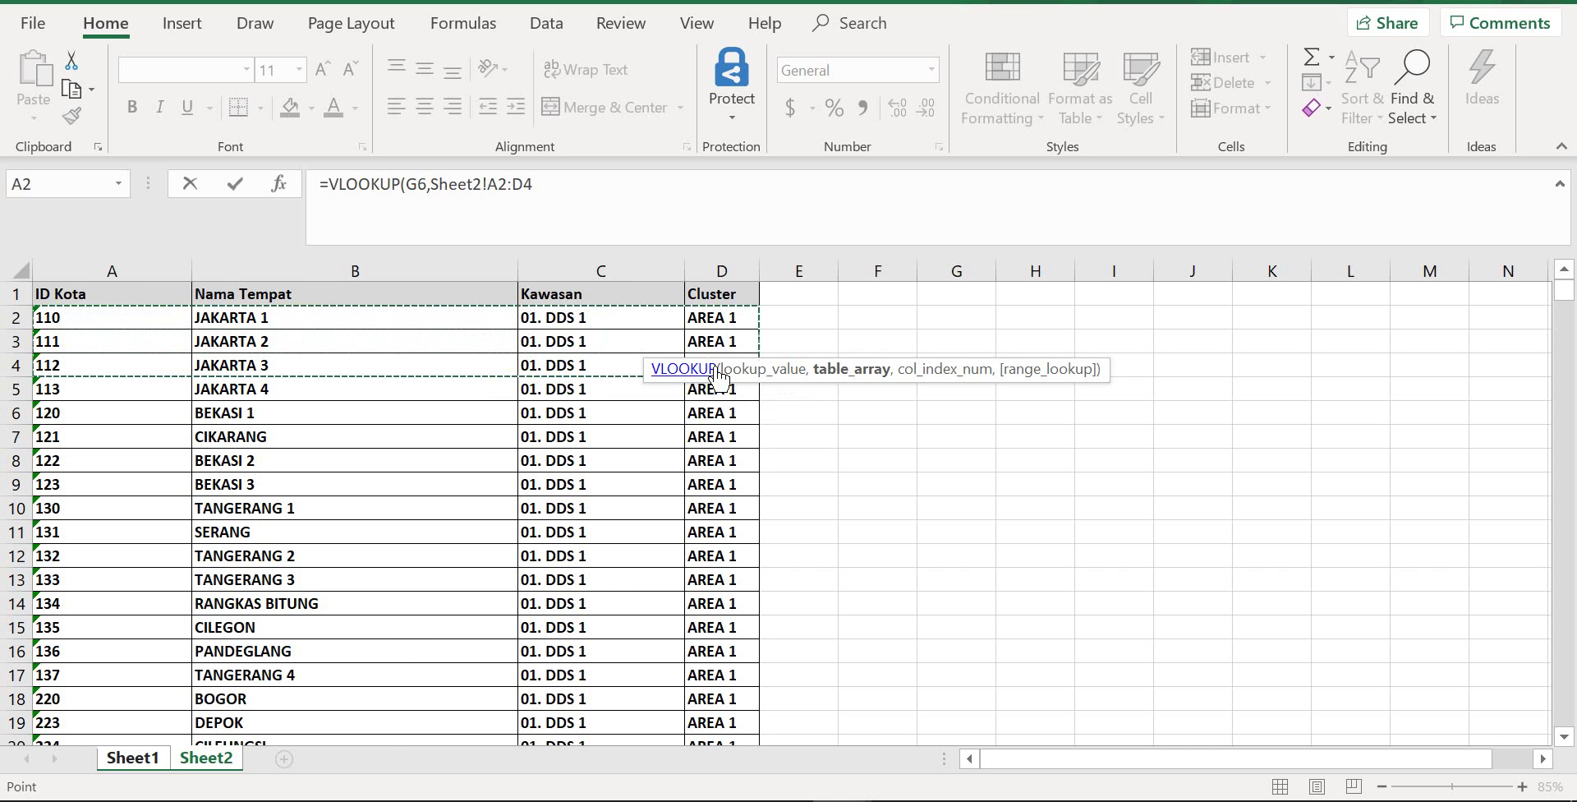
{"action": "key", "text": "ctrl+shift+Down"}
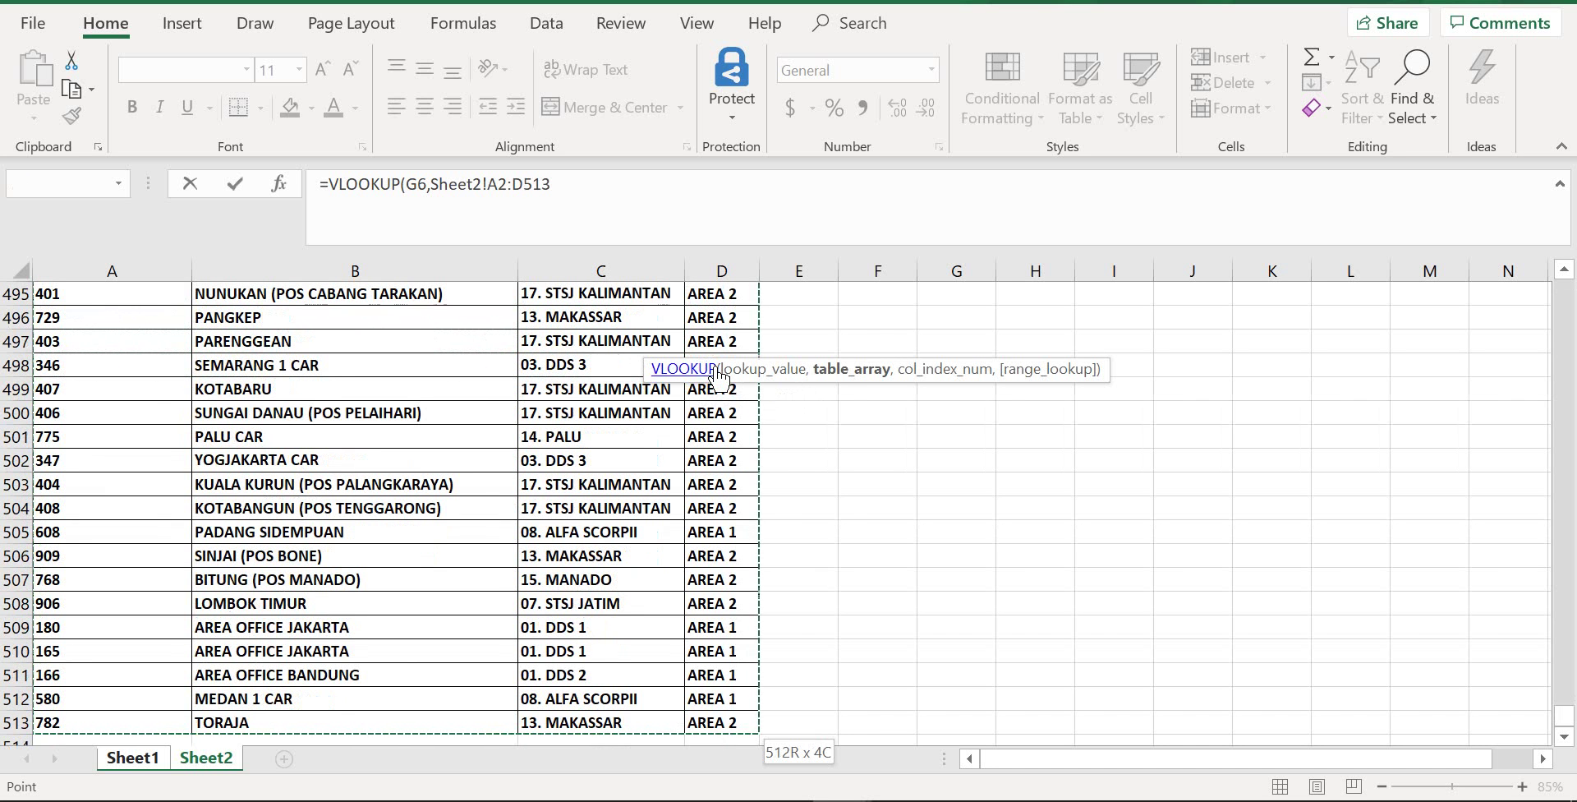
{"action": "left_click", "coordinate": [589, 189]}
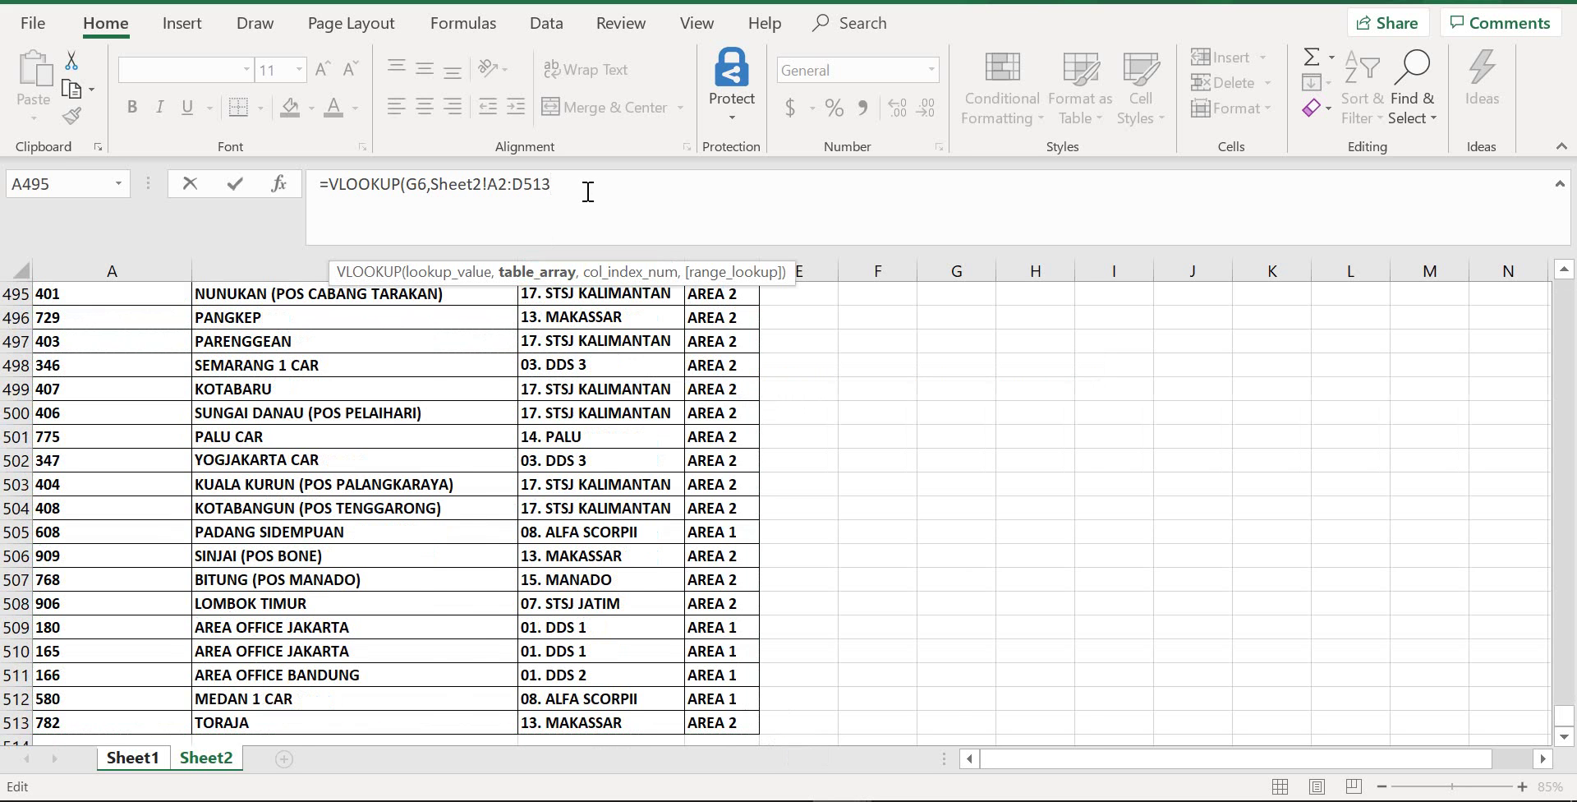
{"action": "key", "text": "F4"}
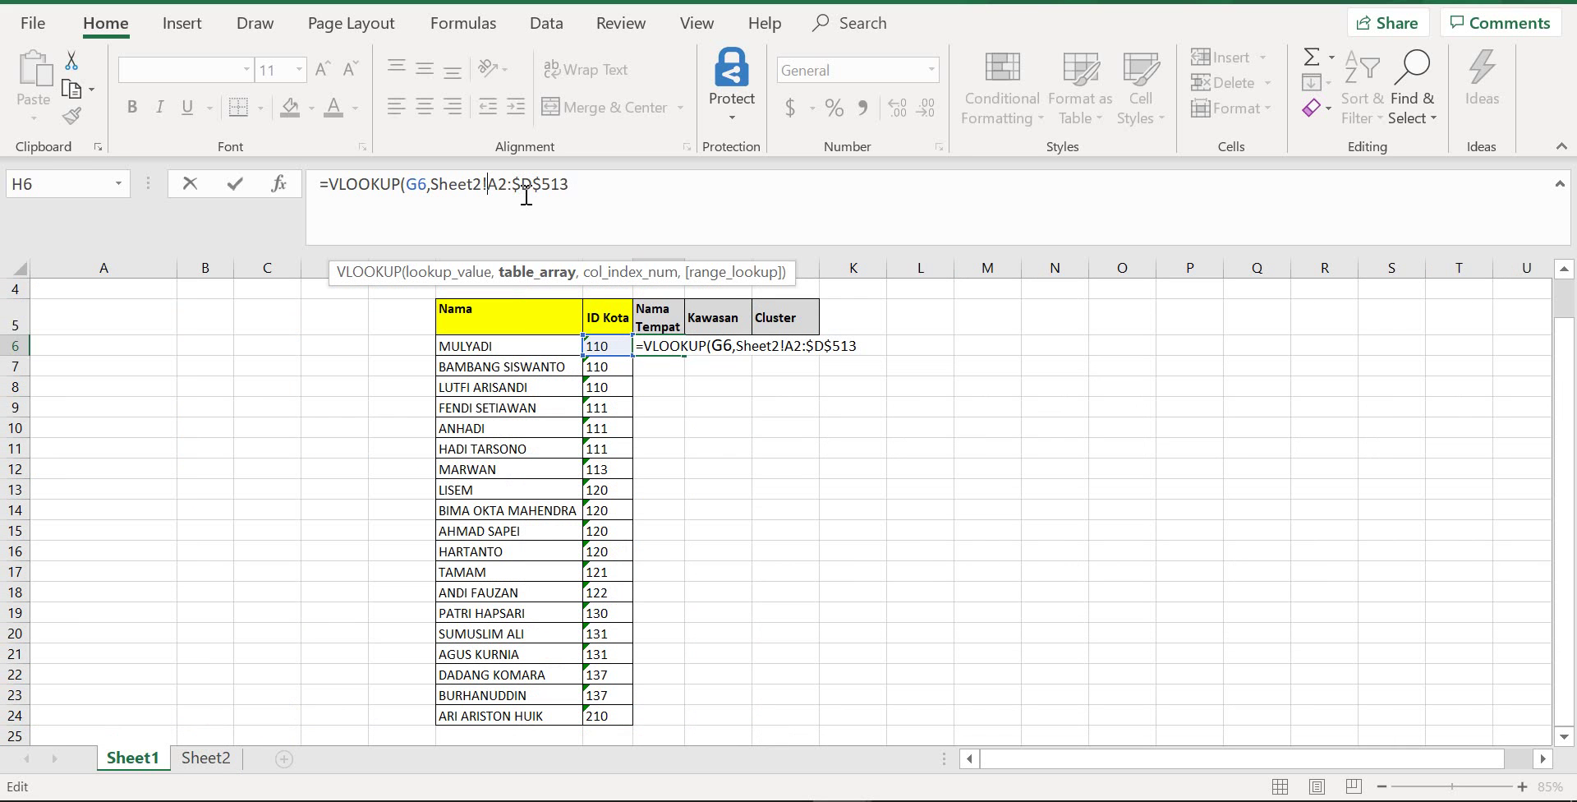
{"action": "key", "text": "F4"}
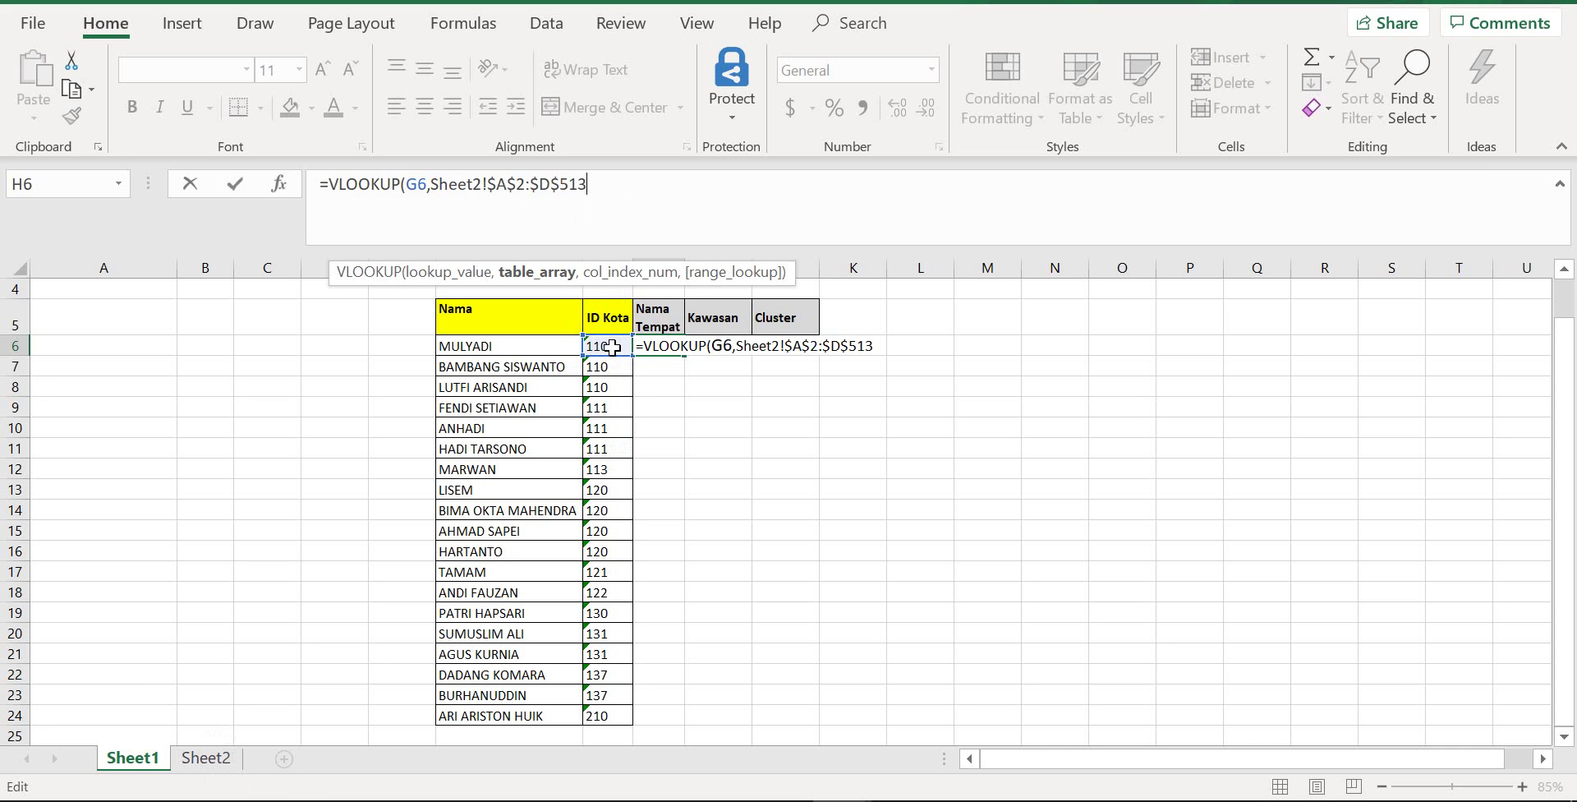
{"action": "left_click", "coordinate": [208, 759]}
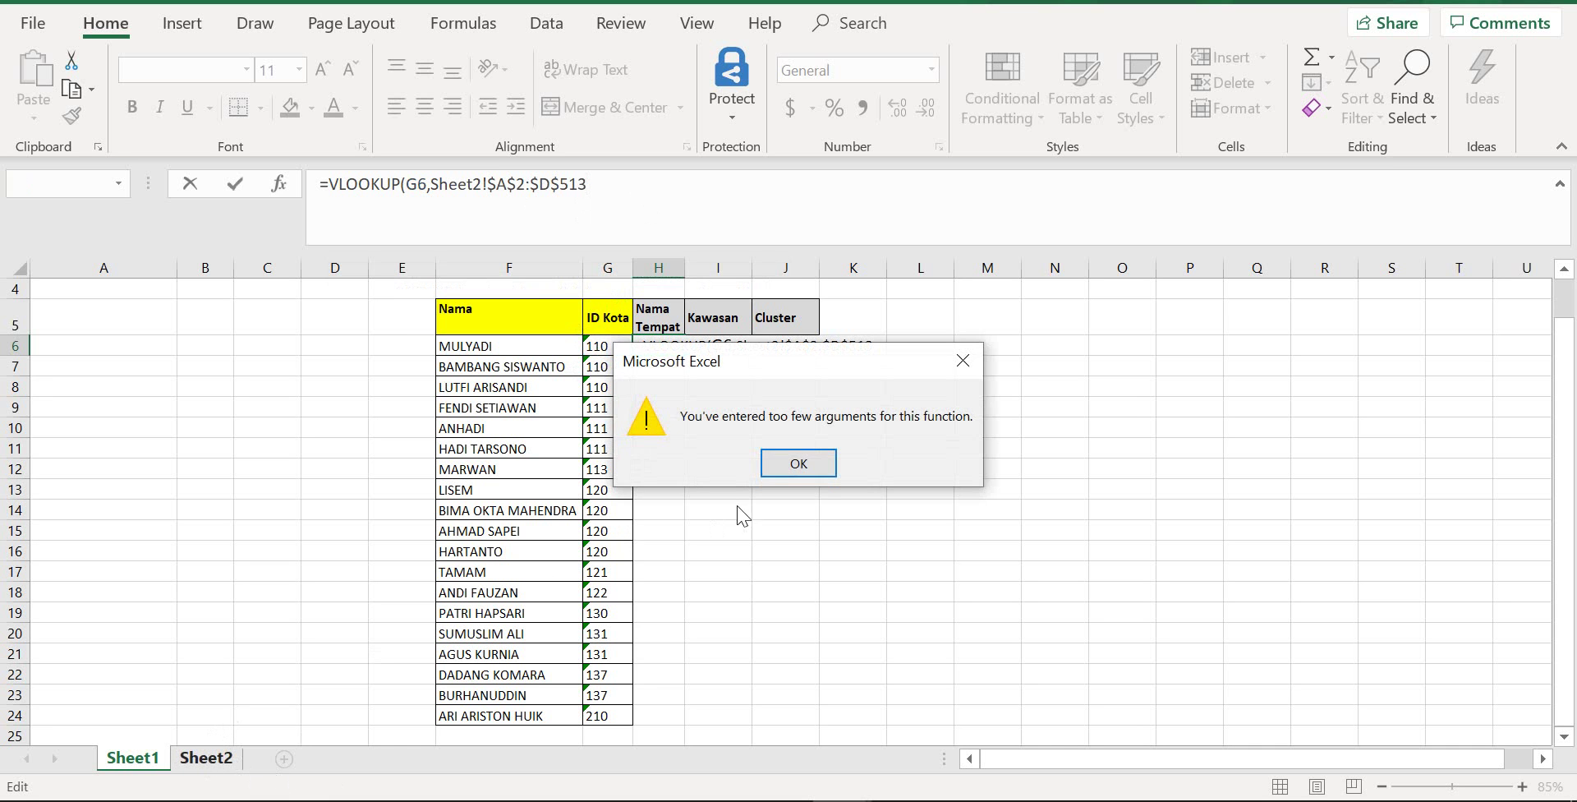
- Remove the duplicate '!' and finish H6's VLOOKUP with column 2 and exact match 0
{"action": "left_click", "coordinate": [816, 467]}
{"action": "type", "text": "1!"}
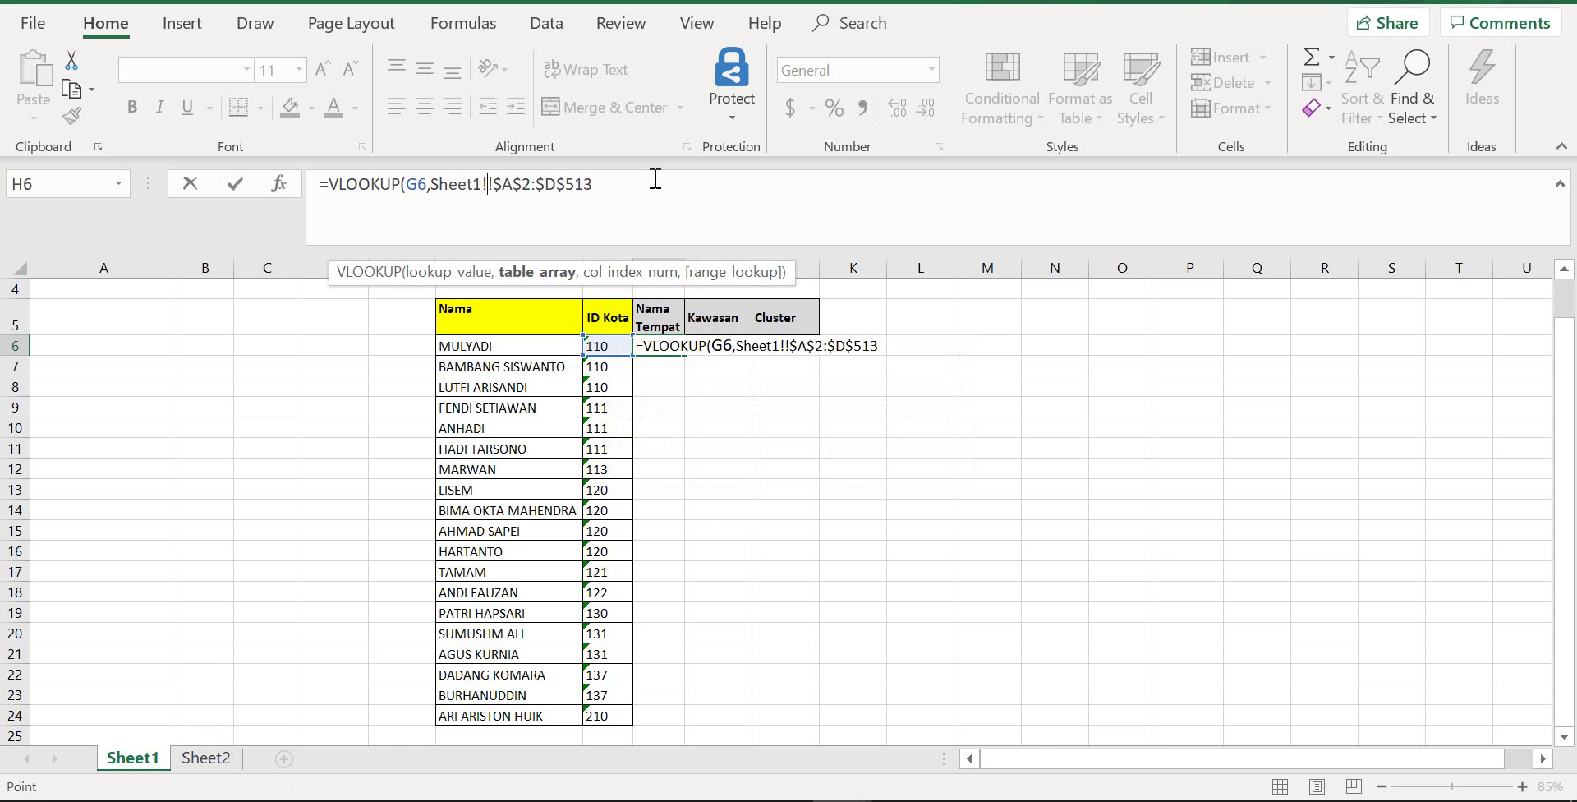
{"action": "key", "text": "BackSpace"}
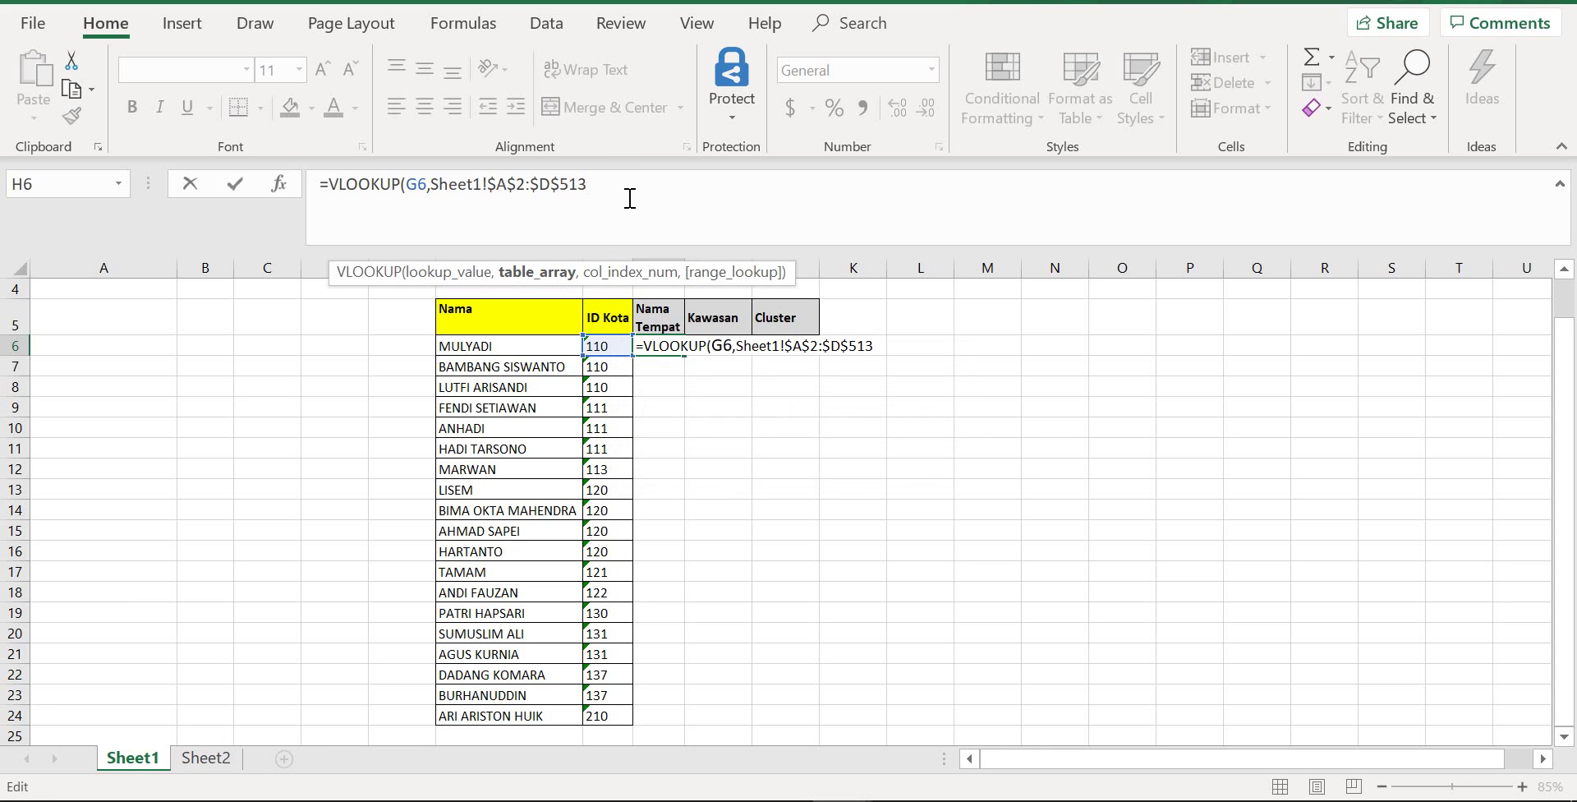
{"action": "type", "text": ",2,0"}
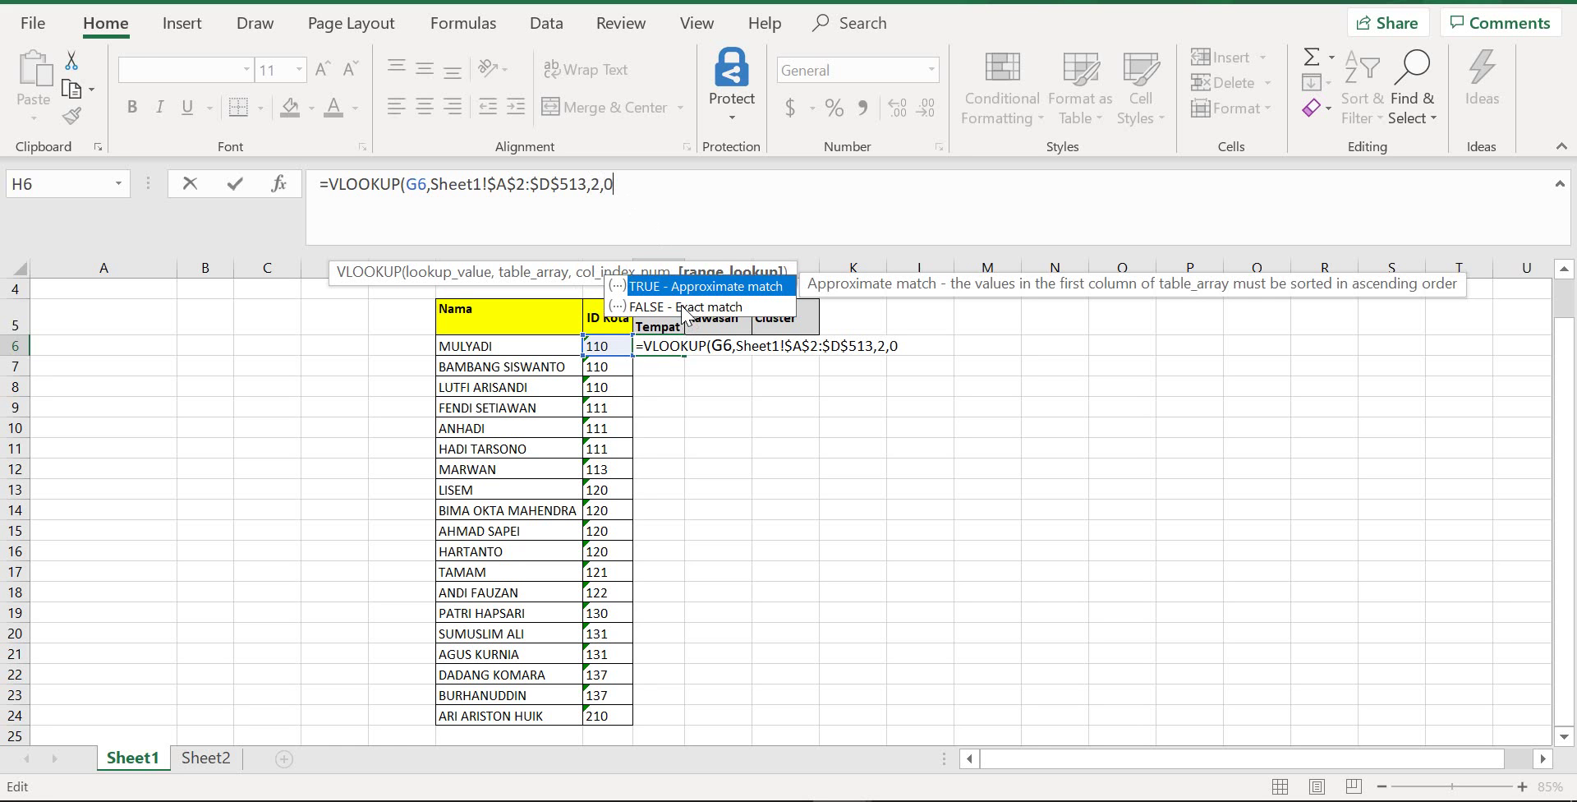
{"action": "key", "text": "Return"}
{"action": "left_click", "coordinate": [661, 347]}
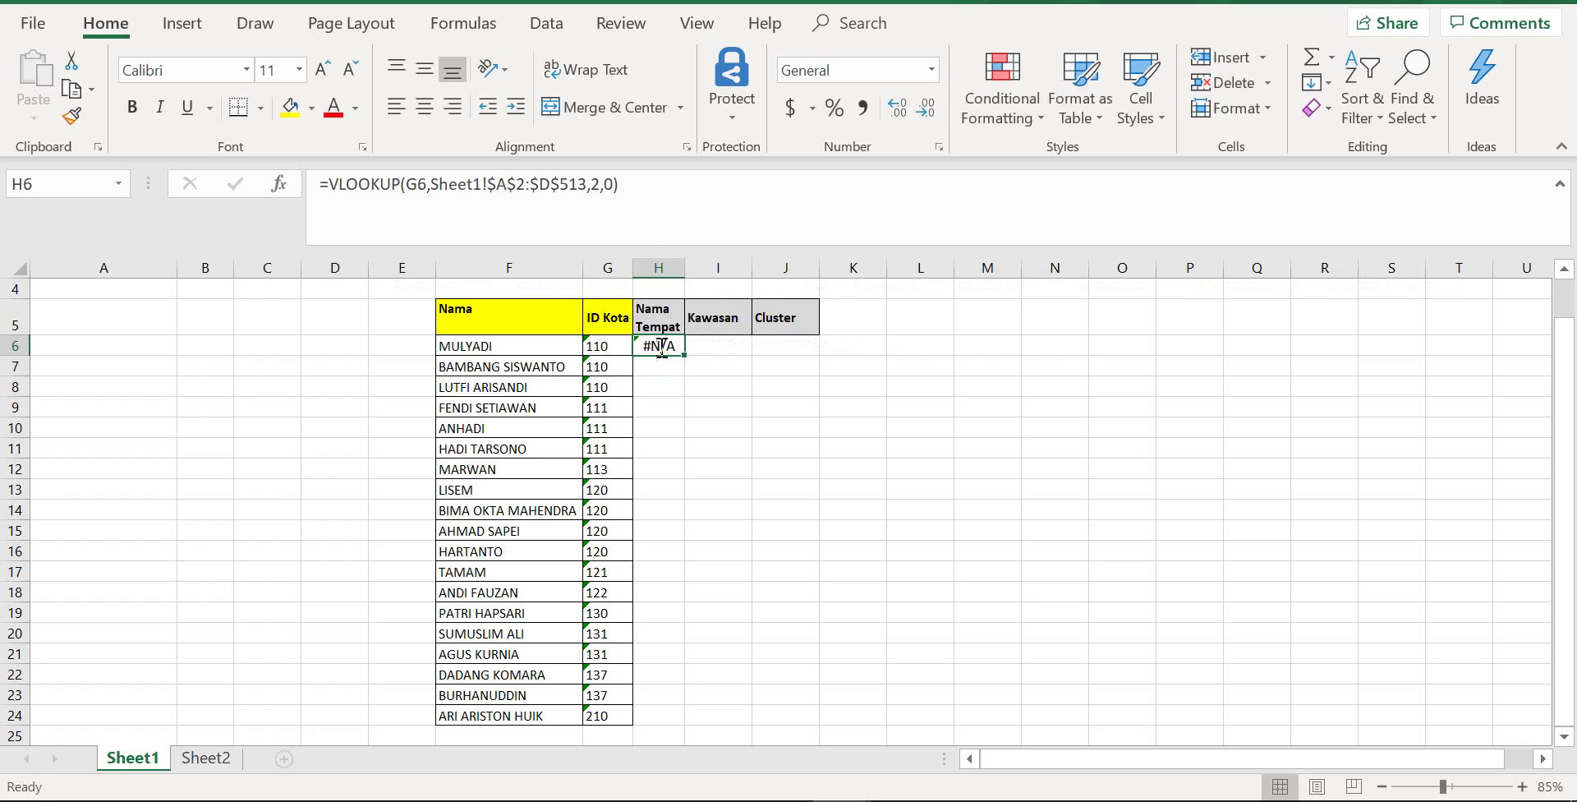
{"action": "double_click", "coordinate": [662, 347]}
{"action": "key", "text": "Return"}
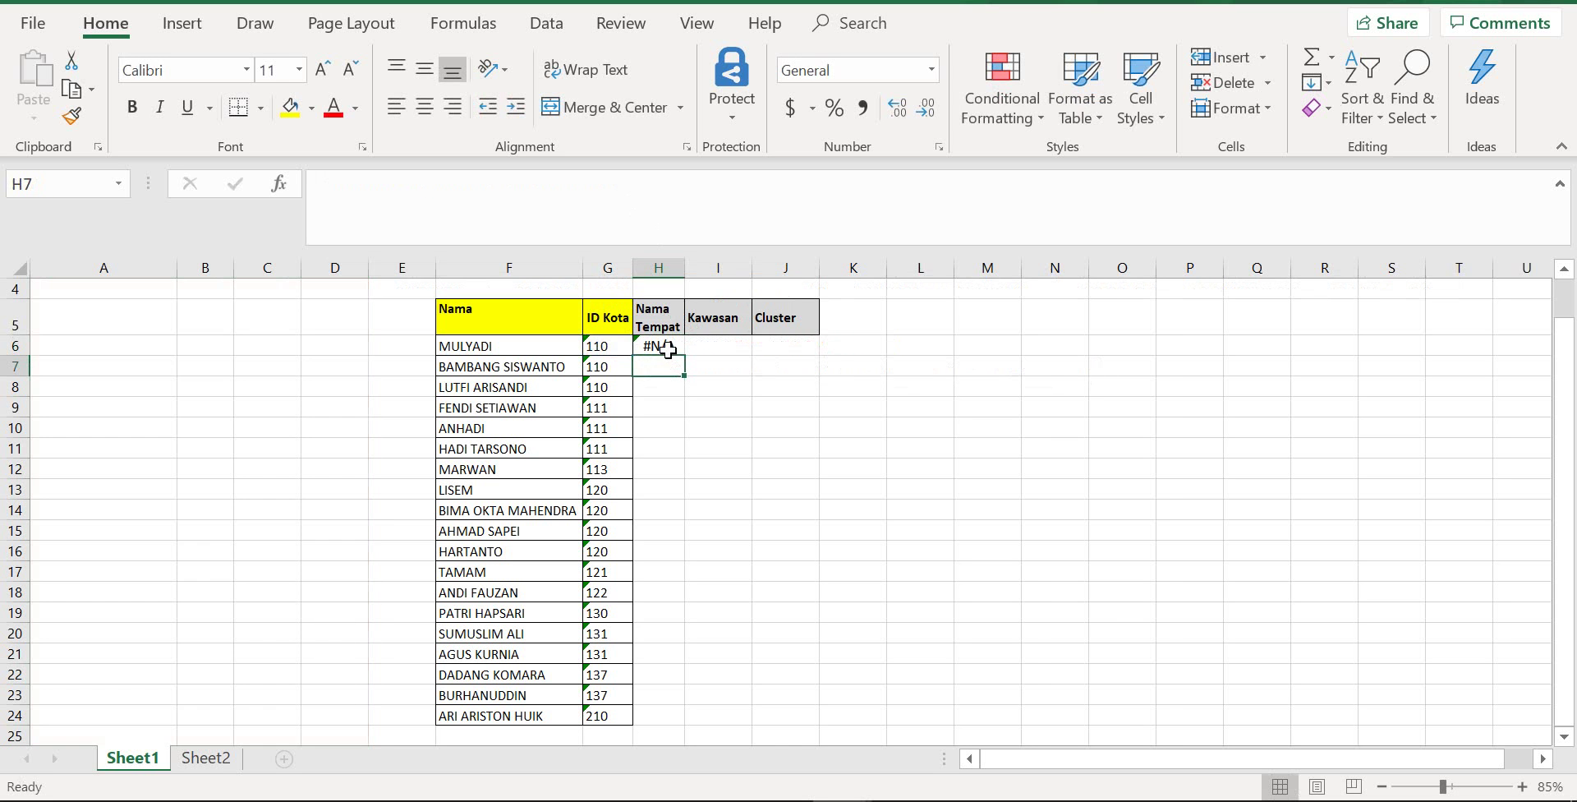
- Reopen H6's formula and try repointing its table reference to Sheet2
{"action": "double_click", "coordinate": [668, 348]}
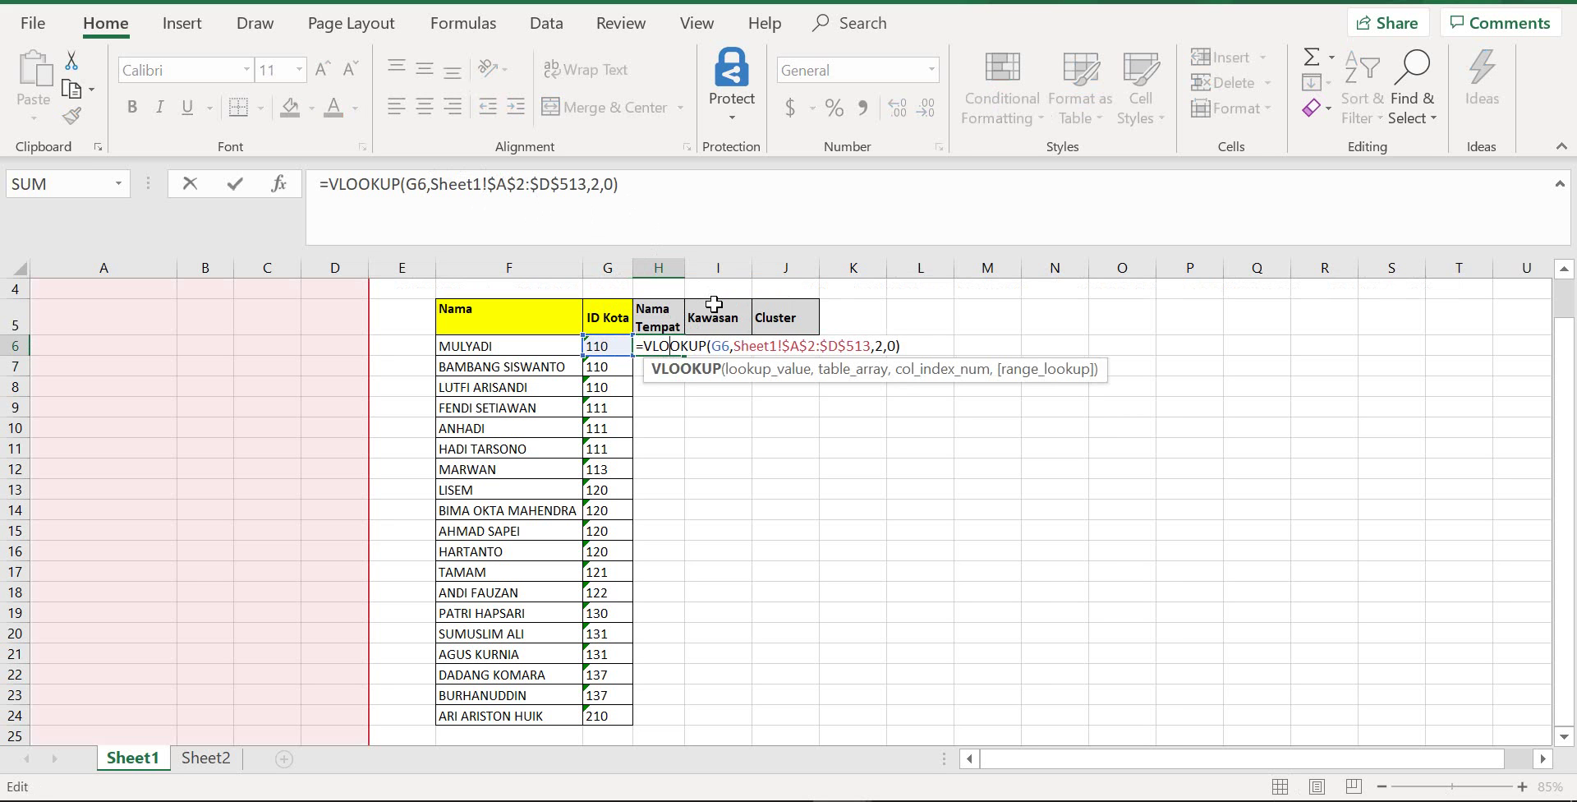
{"action": "key", "text": "Return"}
{"action": "double_click", "coordinate": [675, 344]}
{"action": "left_click", "coordinate": [780, 345]}
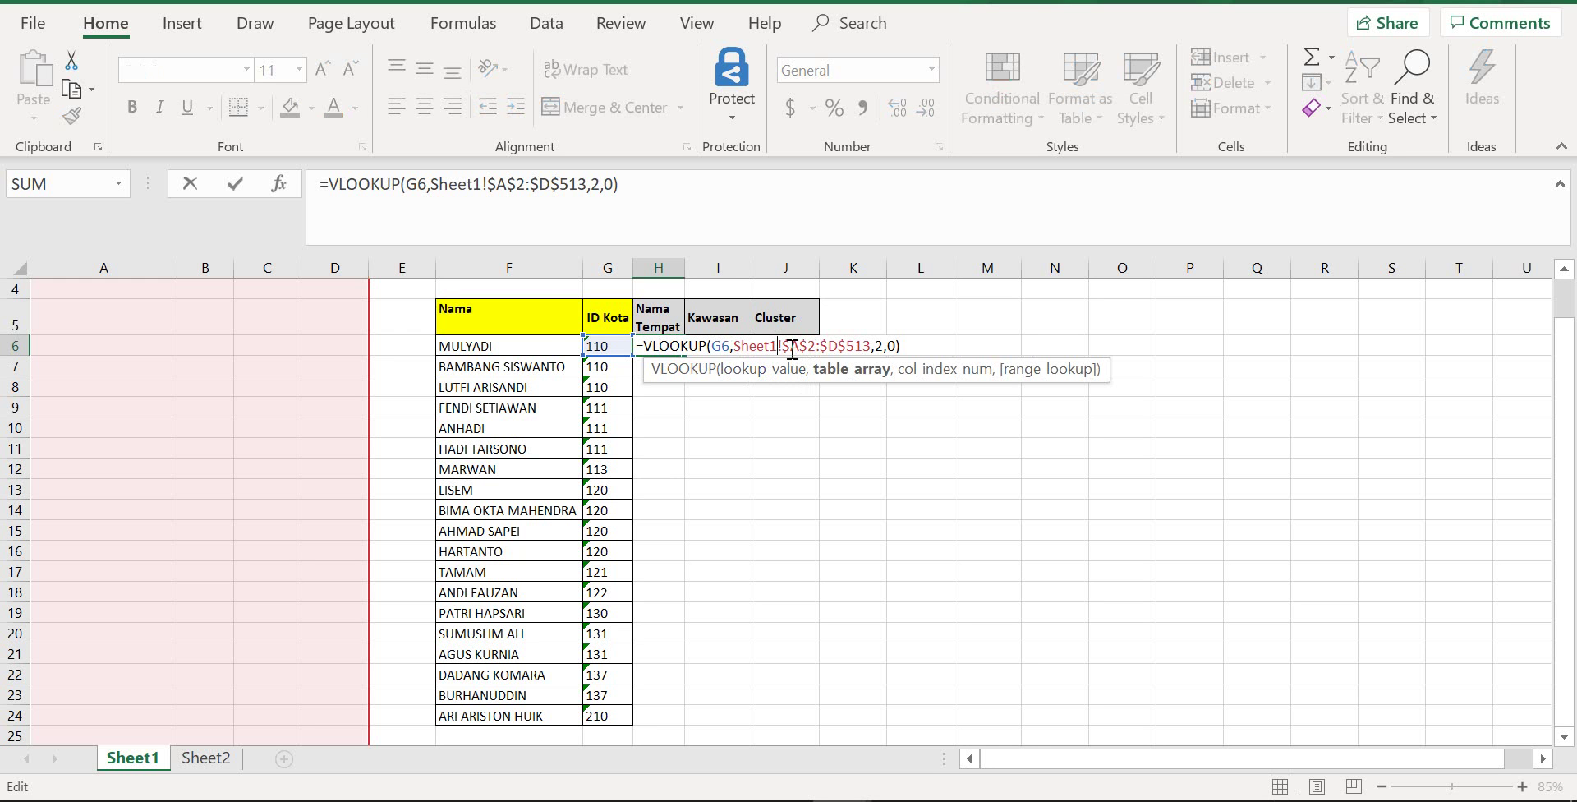
{"action": "left_click", "coordinate": [222, 762]}
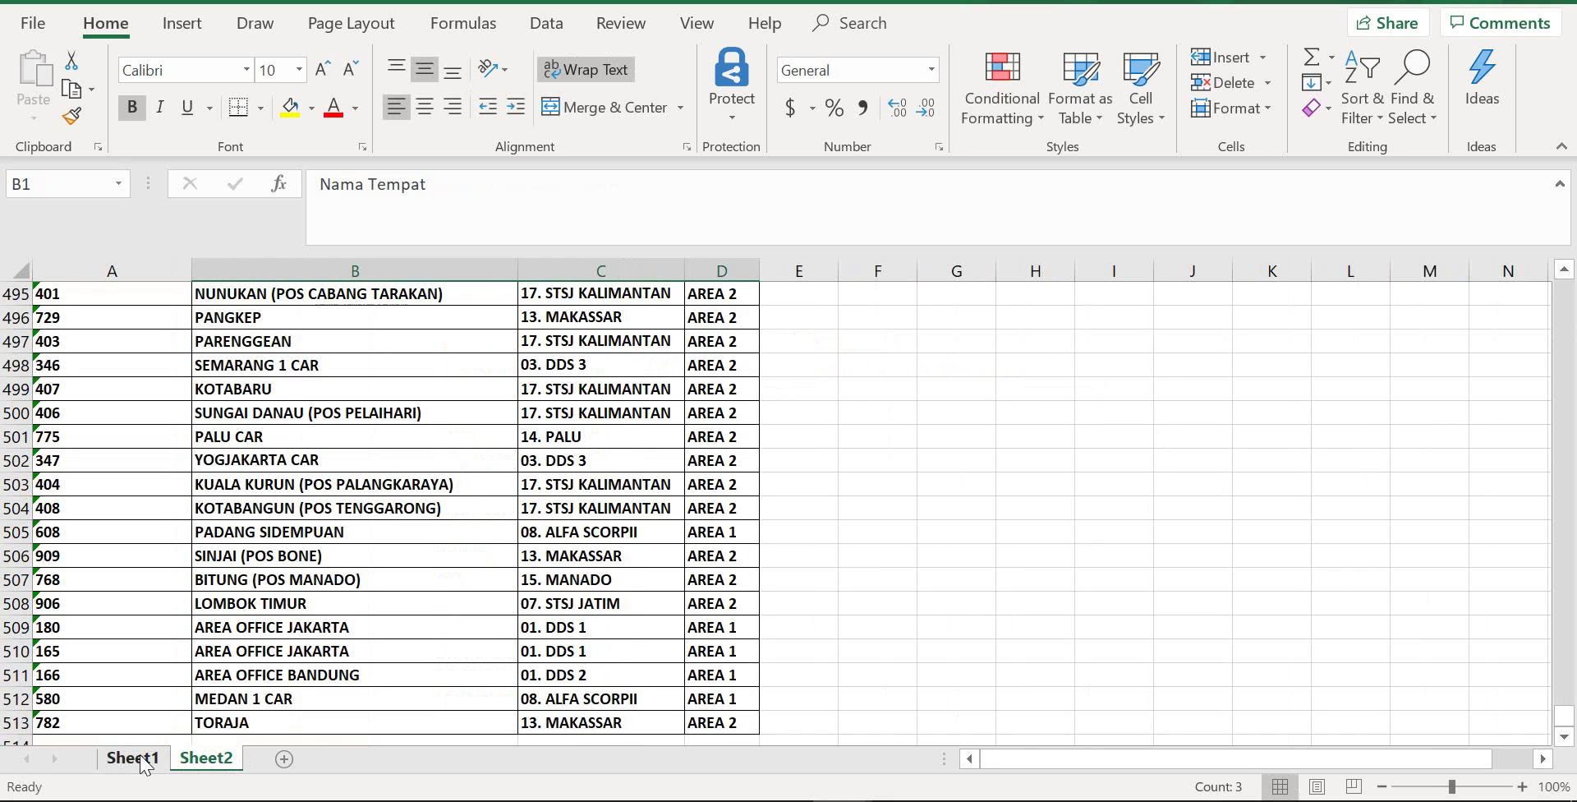
{"action": "key", "text": "Return"}
- Replace H6's old table reference with the absolute Sheet2 range $A$2:$D$513
{"action": "left_click", "coordinate": [646, 194]}
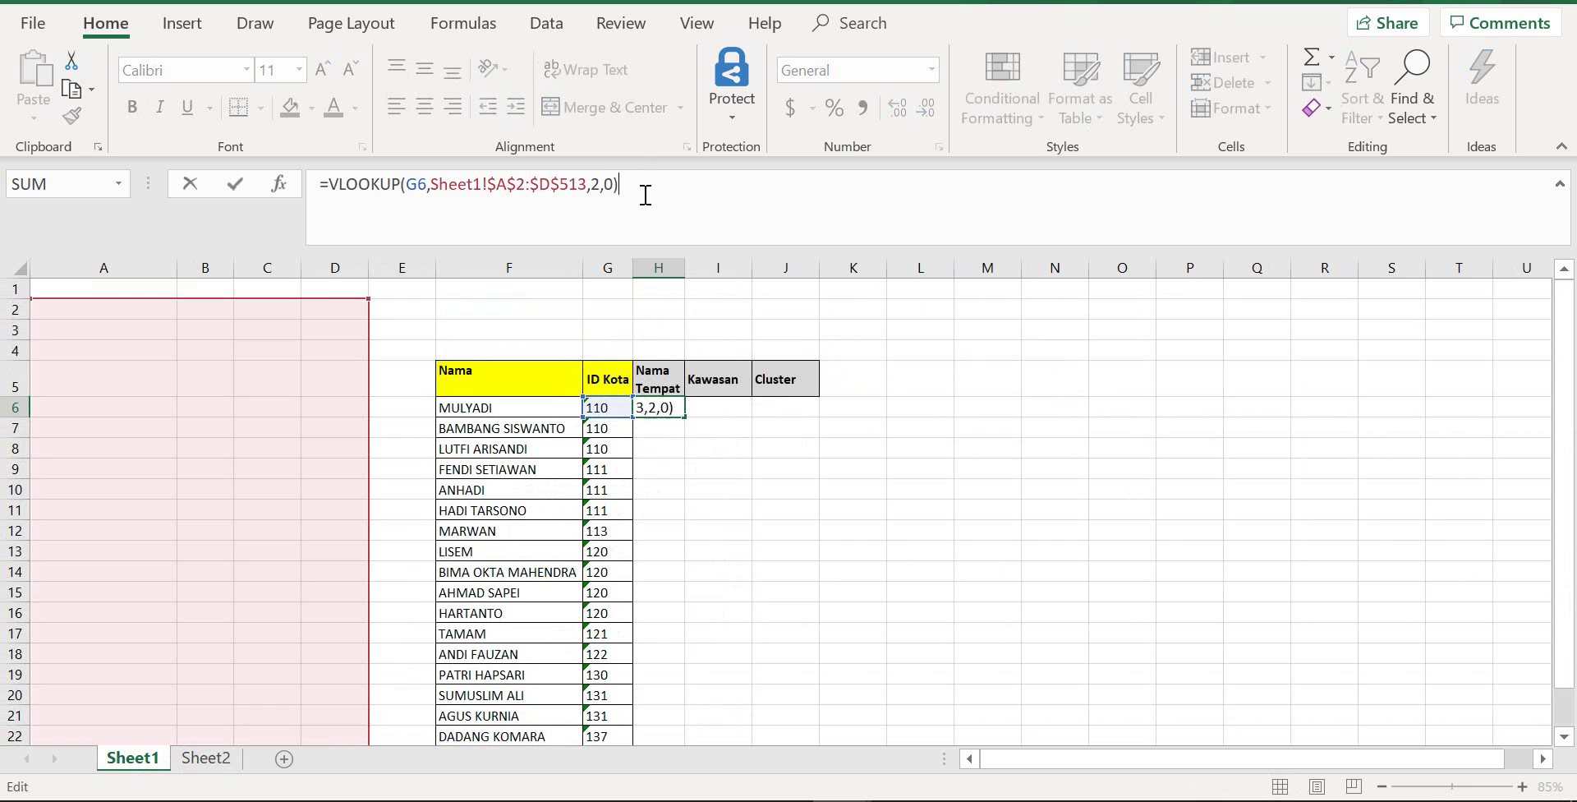
{"action": "key", "text": "BackSpace"}
{"action": "key", "text": "BackSpace"}
{"action": "key", "text": "BackSpace"}
{"action": "key", "text": "BackSpace"}
{"action": "key", "text": "BackSpace"}
{"action": "key", "text": "BackSpace"}
{"action": "key", "text": "BackSpace"}
{"action": "key", "text": "BackSpace"}
{"action": "key", "text": "BackSpace"}
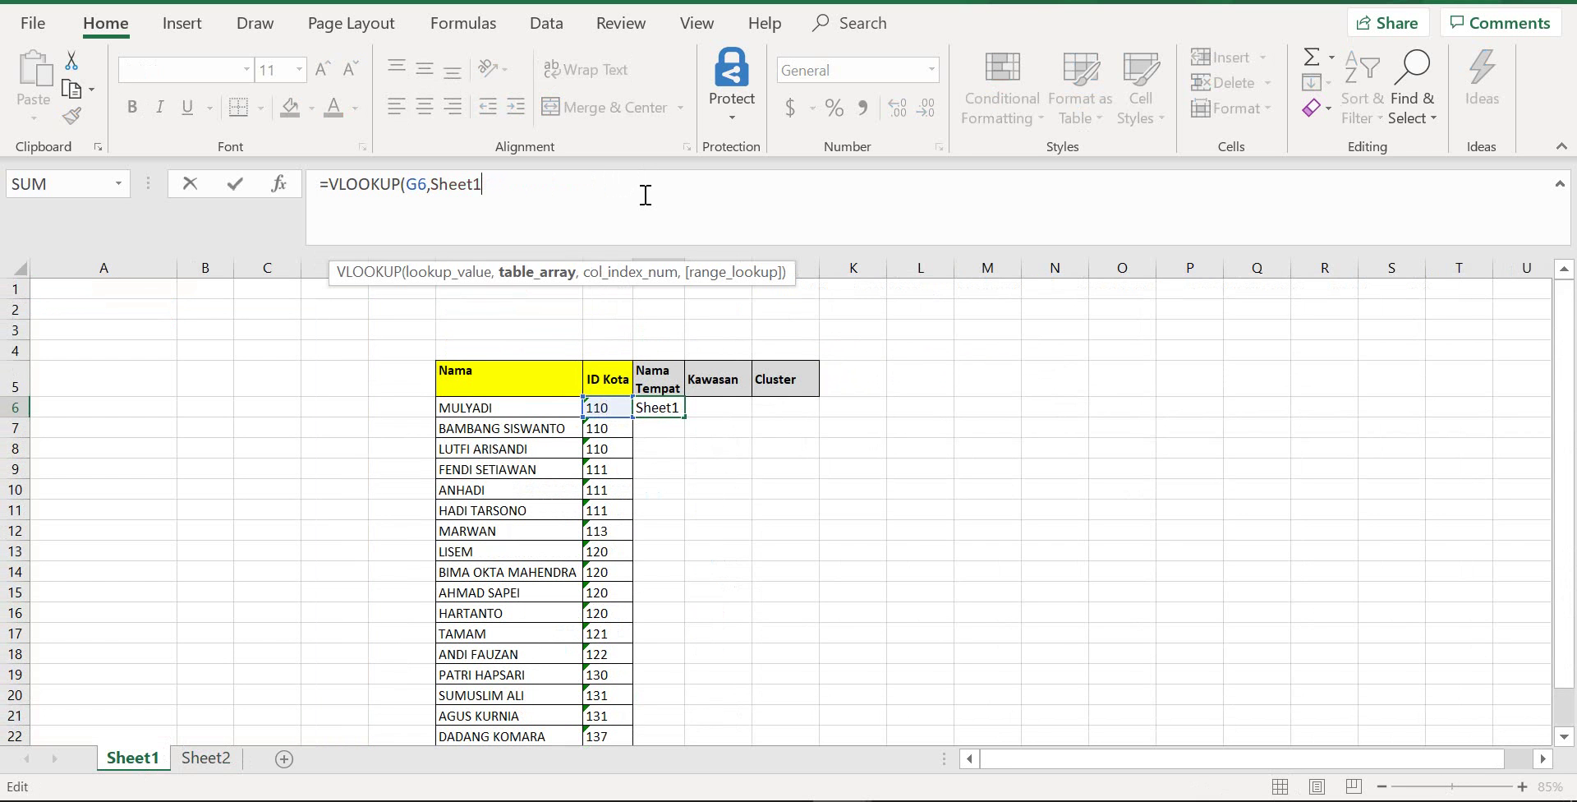
{"action": "key", "text": "BackSpace"}
{"action": "key", "text": "BackSpace"}
{"action": "key", "text": "BackSpace"}
{"action": "key", "text": "BackSpace"}
{"action": "key", "text": "BackSpace"}
{"action": "key", "text": "BackSpace"}
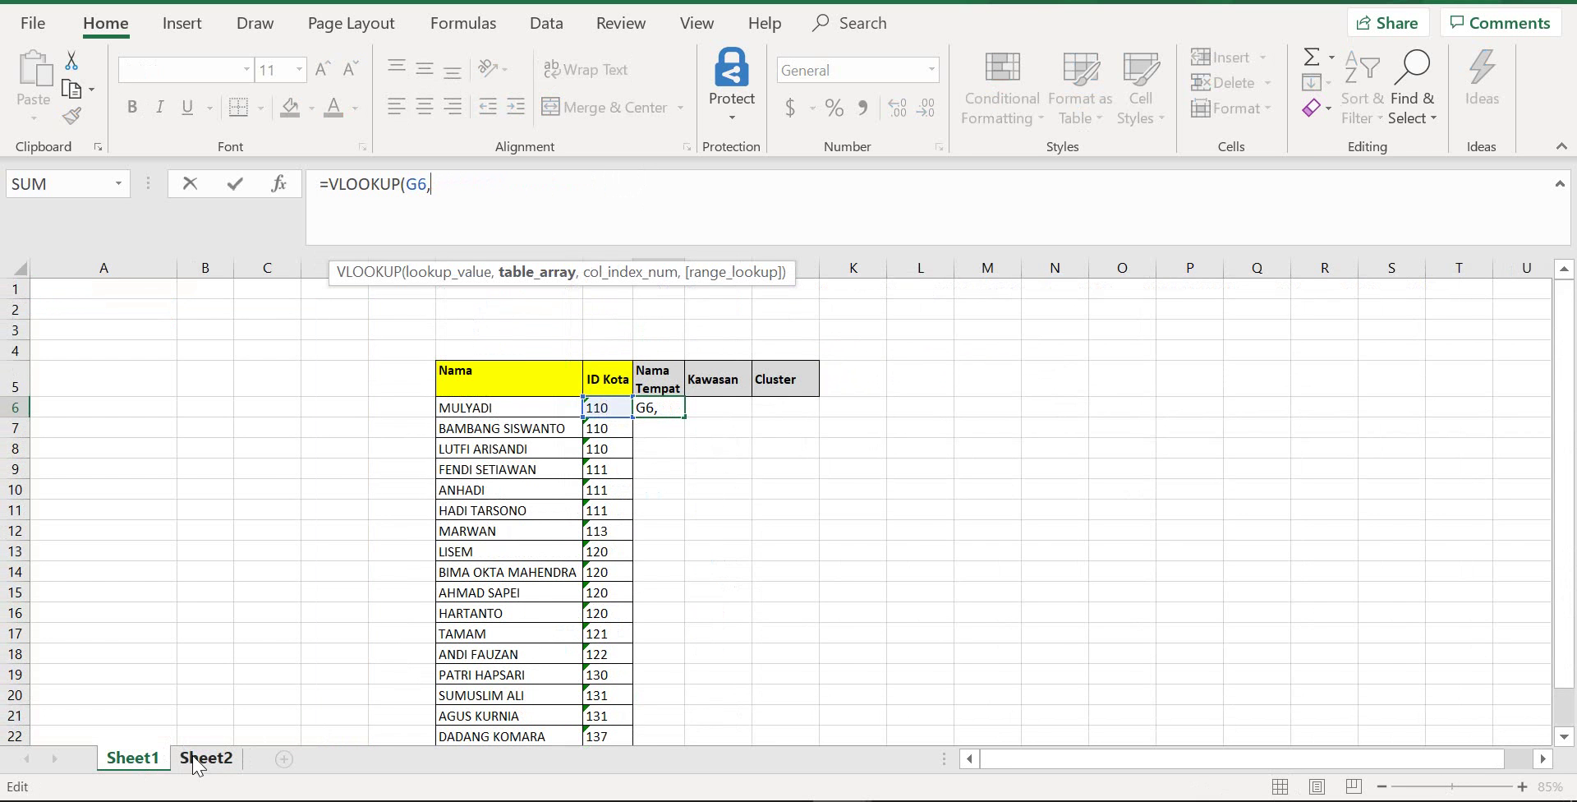
{"action": "left_click", "coordinate": [197, 760]}
{"action": "scroll", "coordinate": [207, 595], "scroll_direction": "up", "scroll_amount": 13}
{"action": "scroll", "coordinate": [207, 595], "scroll_direction": "up", "scroll_amount": 11}
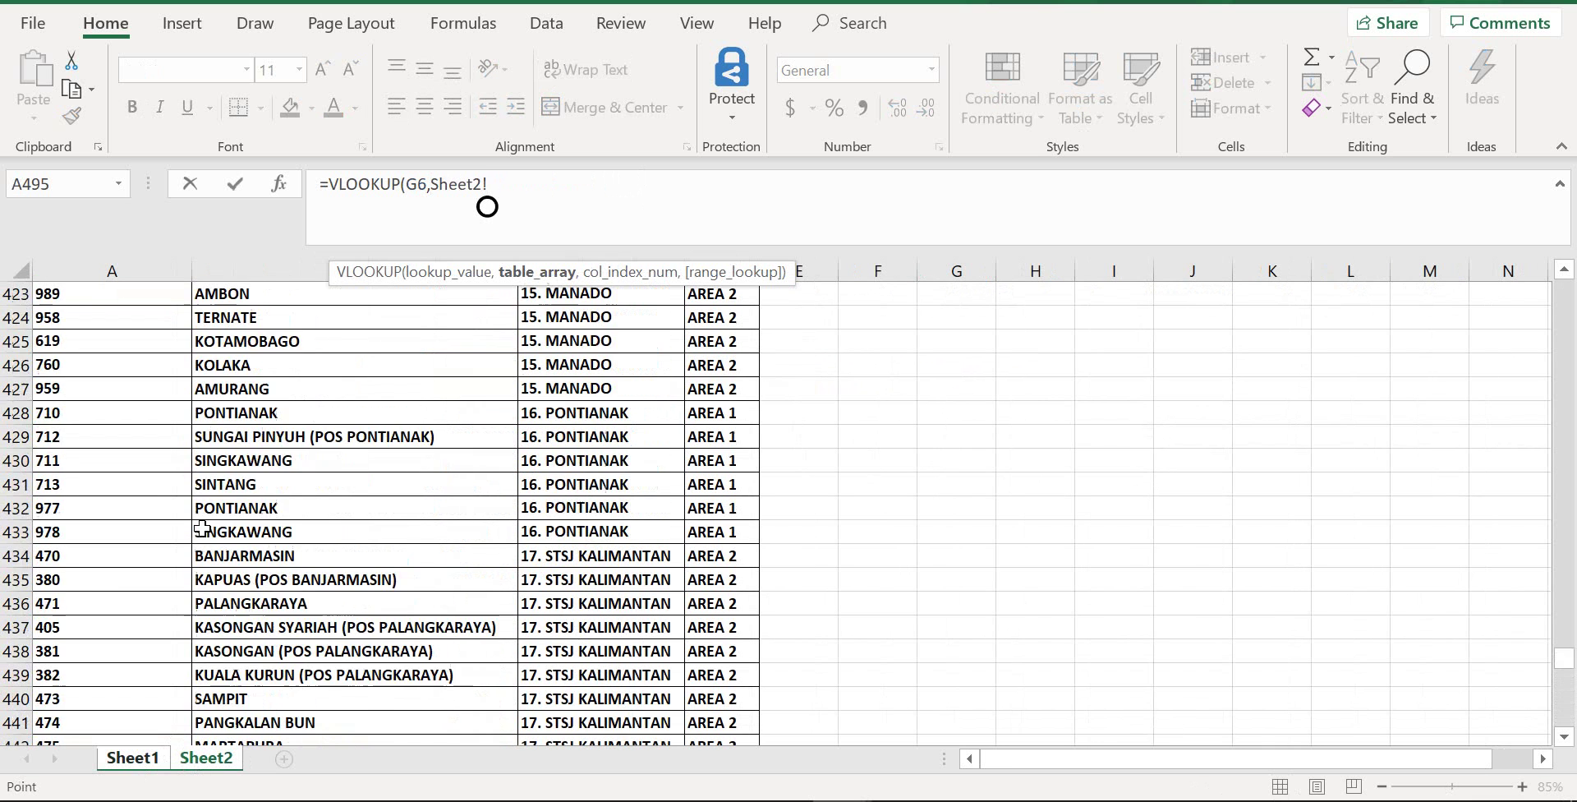
{"action": "scroll", "coordinate": [205, 538], "scroll_direction": "up", "scroll_amount": 7}
{"action": "scroll", "coordinate": [206, 539], "scroll_direction": "up", "scroll_amount": 12}
{"action": "scroll", "coordinate": [206, 538], "scroll_direction": "up", "scroll_amount": 14}
{"action": "scroll", "coordinate": [1566, 612], "scroll_direction": "up", "scroll_amount": 20}
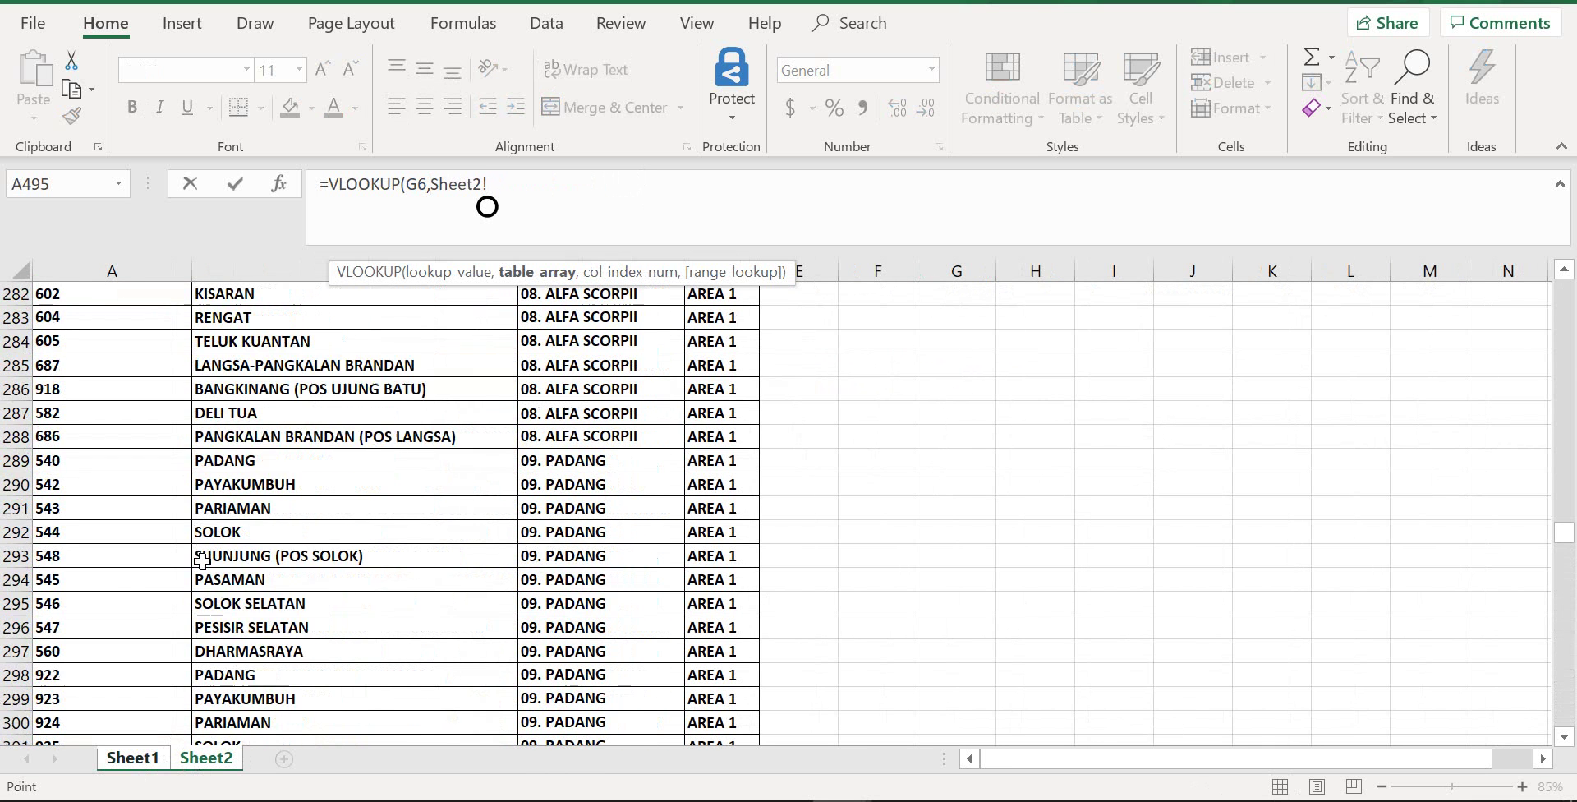
{"action": "scroll", "coordinate": [1566, 612], "scroll_direction": "up", "scroll_amount": 7}
{"action": "left_click_drag", "start_coordinate": [1565, 497], "coordinate": [1565, 296]}
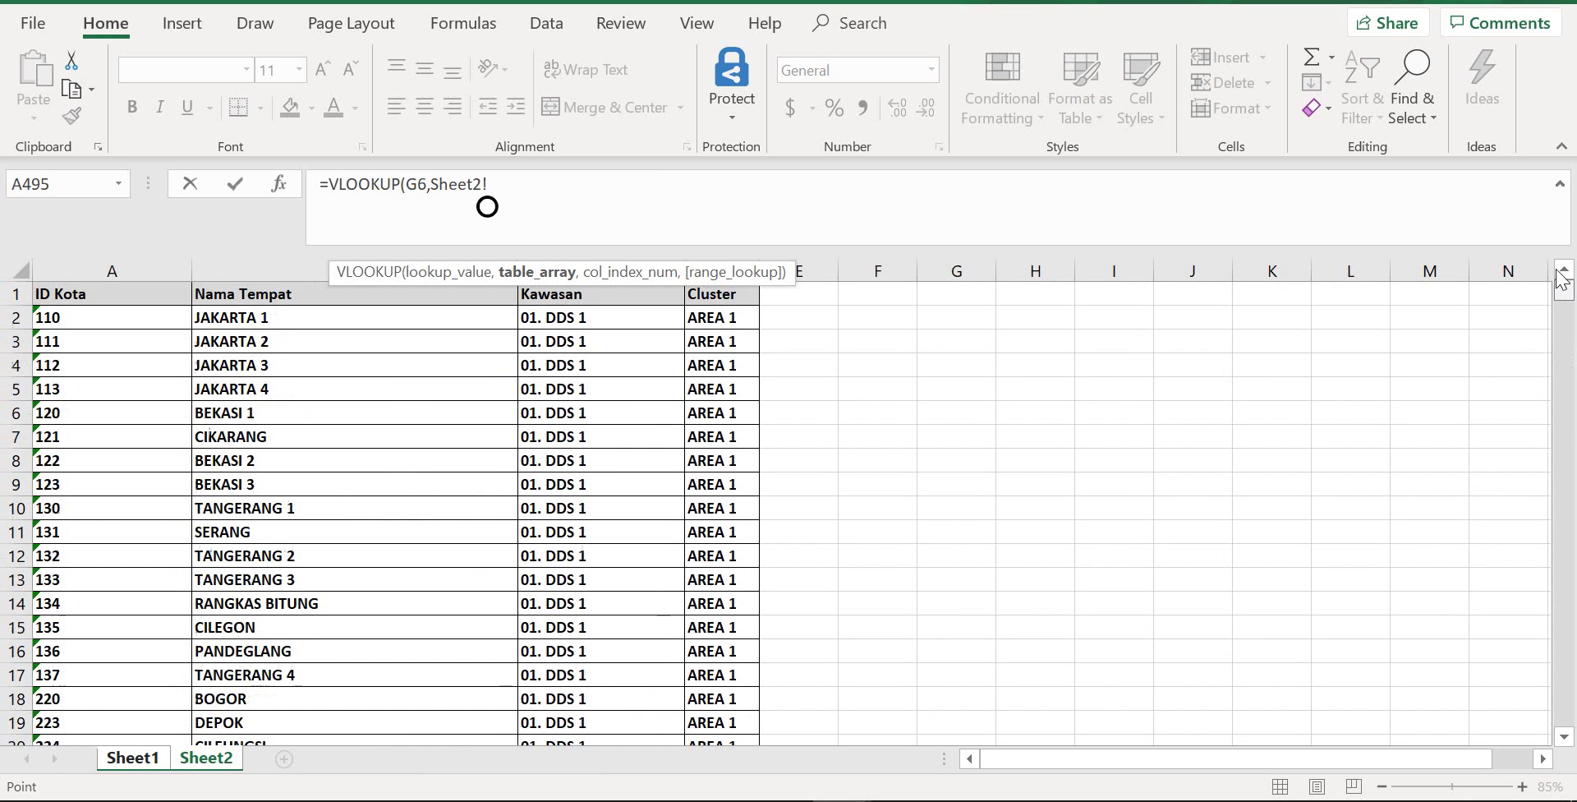
{"action": "mouse_move", "coordinate": [106, 317]}
{"action": "left_mouse_down"}
{"action": "mouse_move", "coordinate": [705, 444]}
{"action": "mouse_move", "coordinate": [707, 664]}
{"action": "mouse_move", "coordinate": [727, 637]}
{"action": "left_mouse_up"}
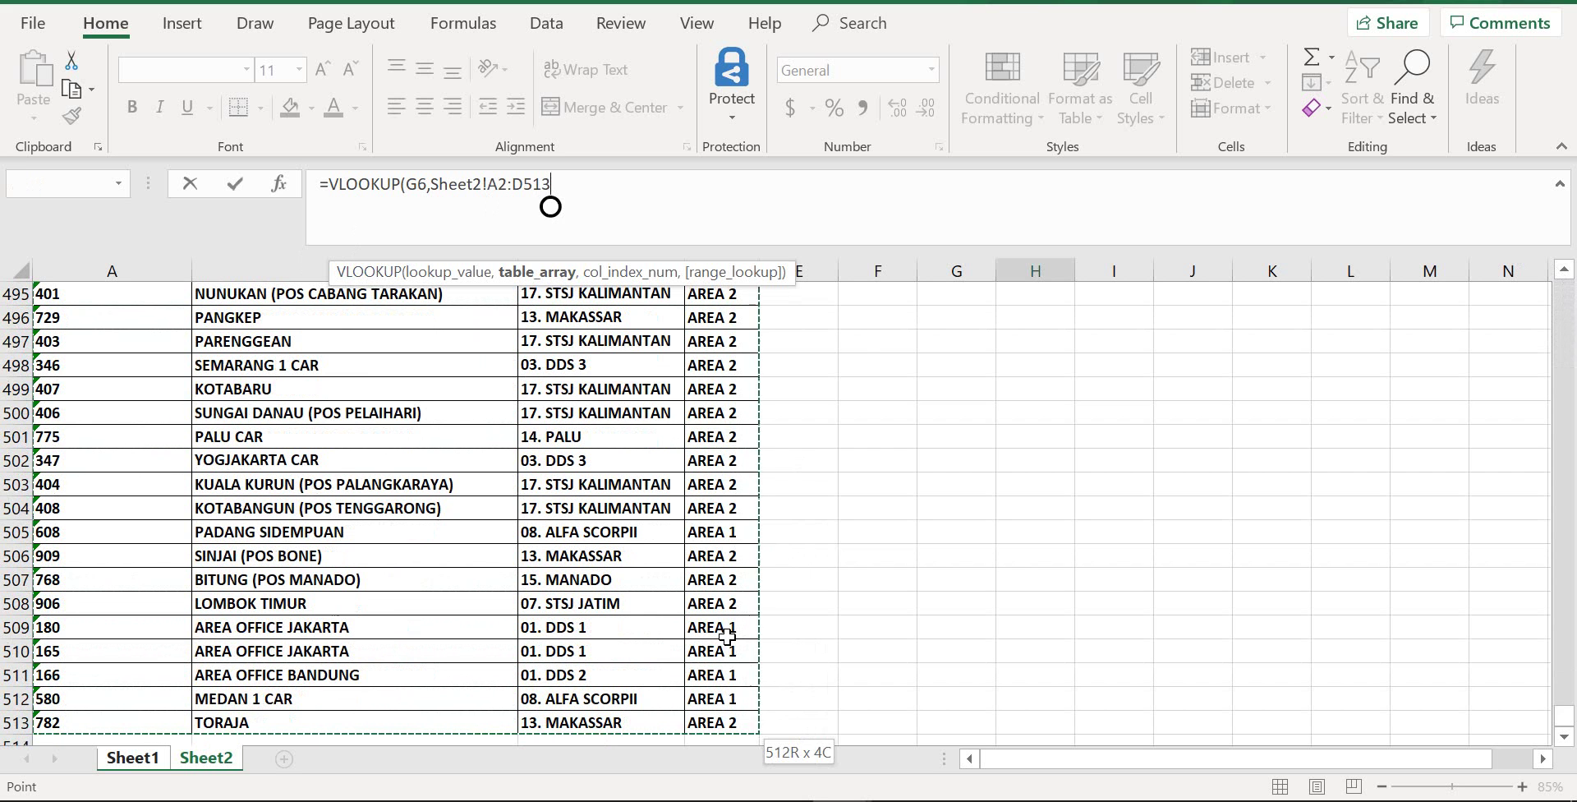
{"action": "key", "text": "F4"}
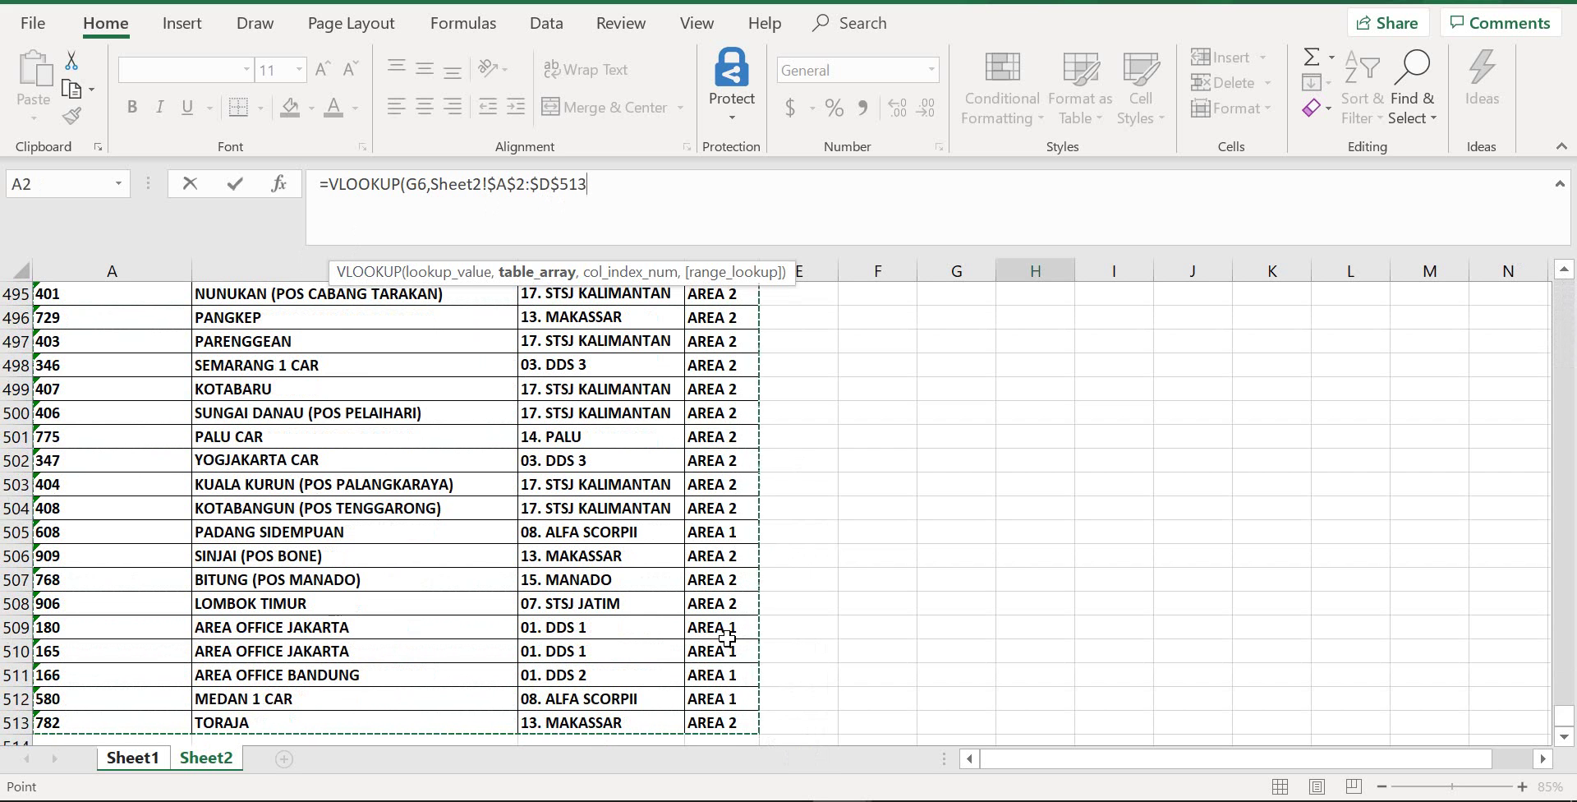
{"action": "type", "text": ",0"}
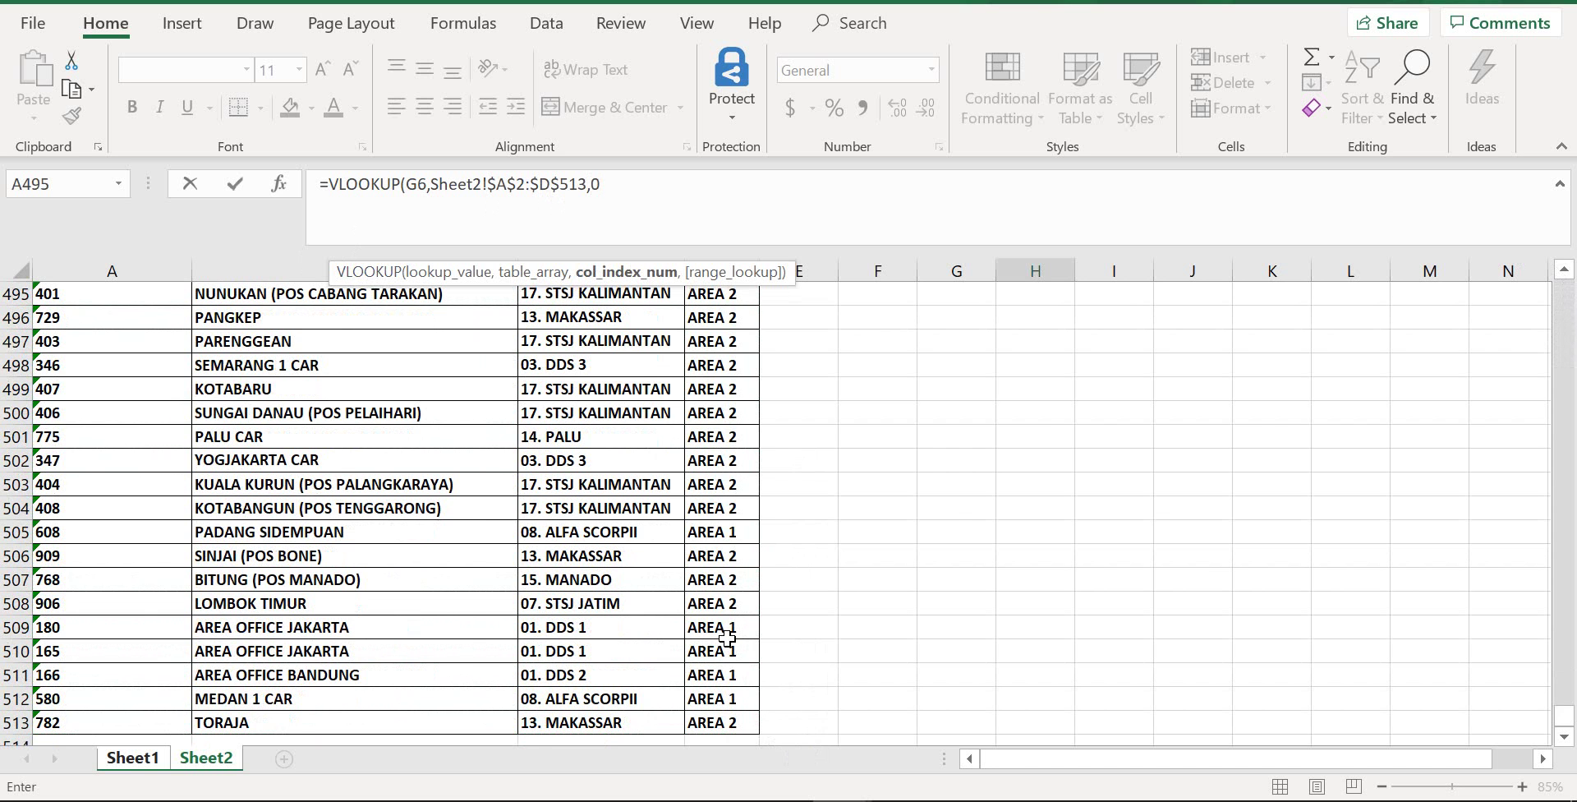
{"action": "key", "text": "Return"}
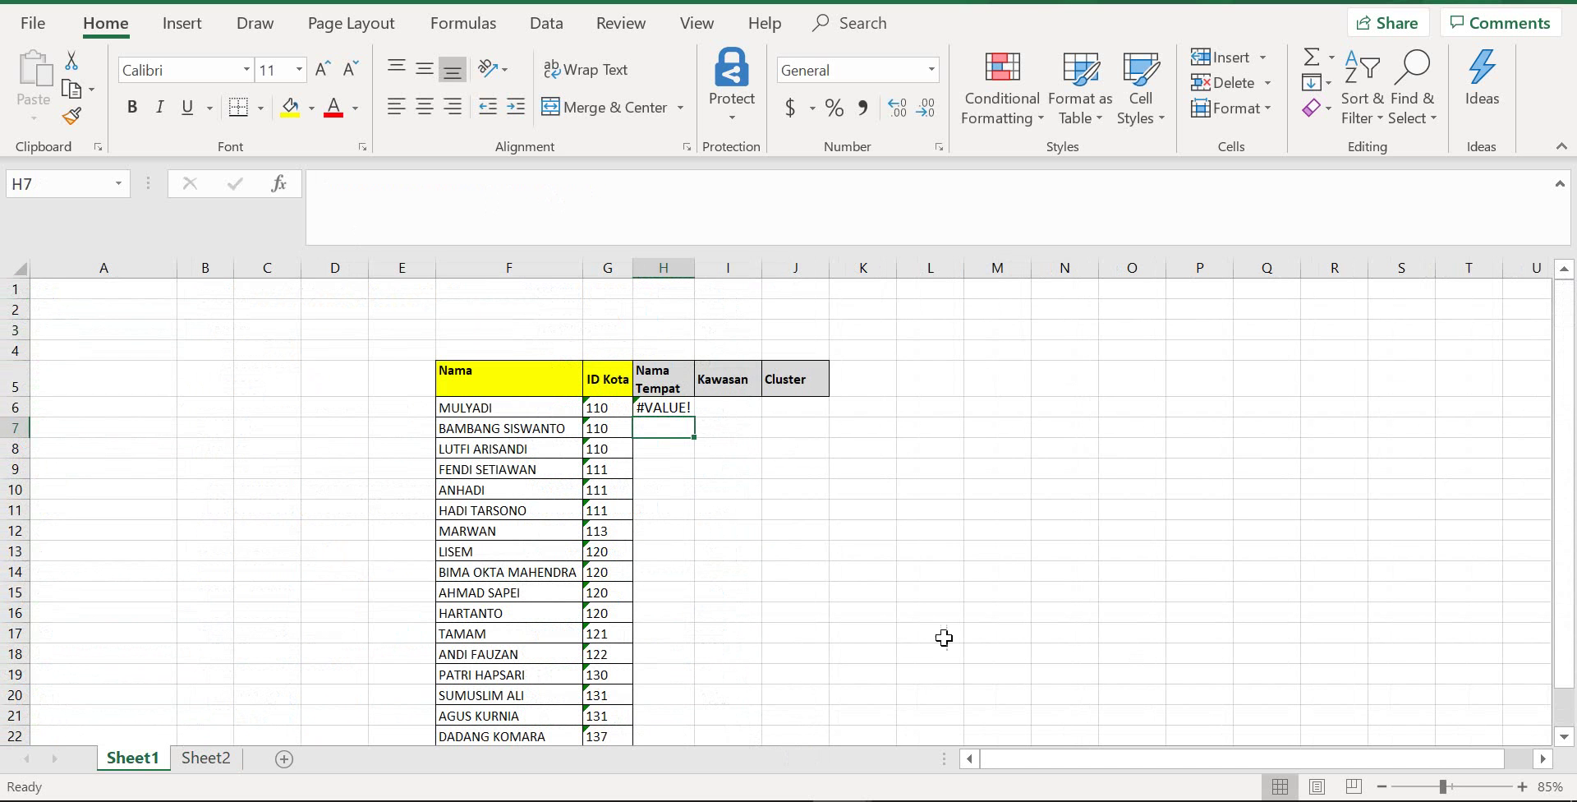
- Insert column index 2 into H6's VLOOKUP so it returns JAKARTA 1
{"action": "double_click", "coordinate": [670, 407]}
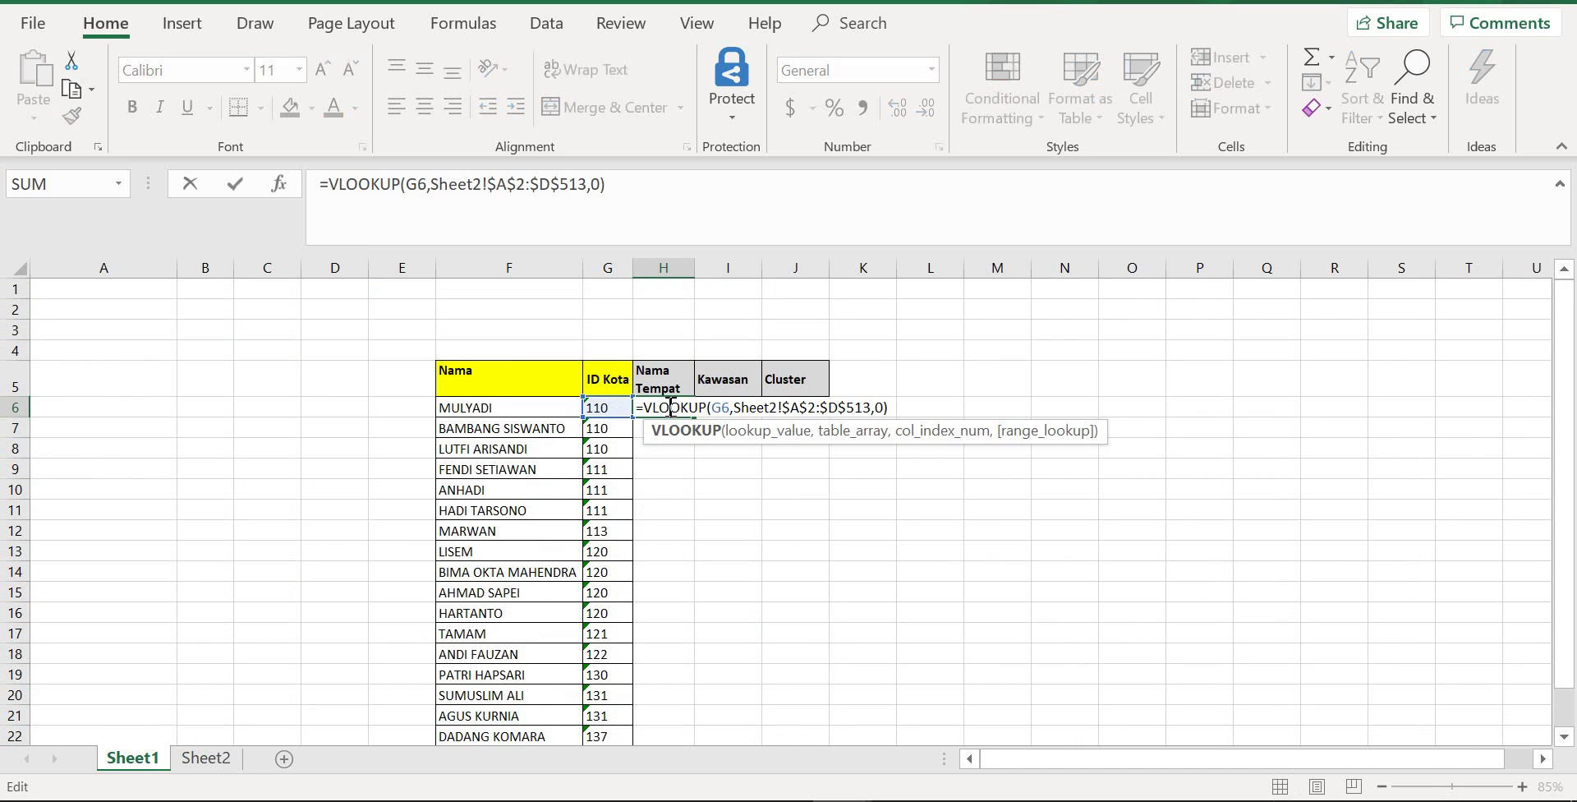
{"action": "left_click", "coordinate": [599, 185]}
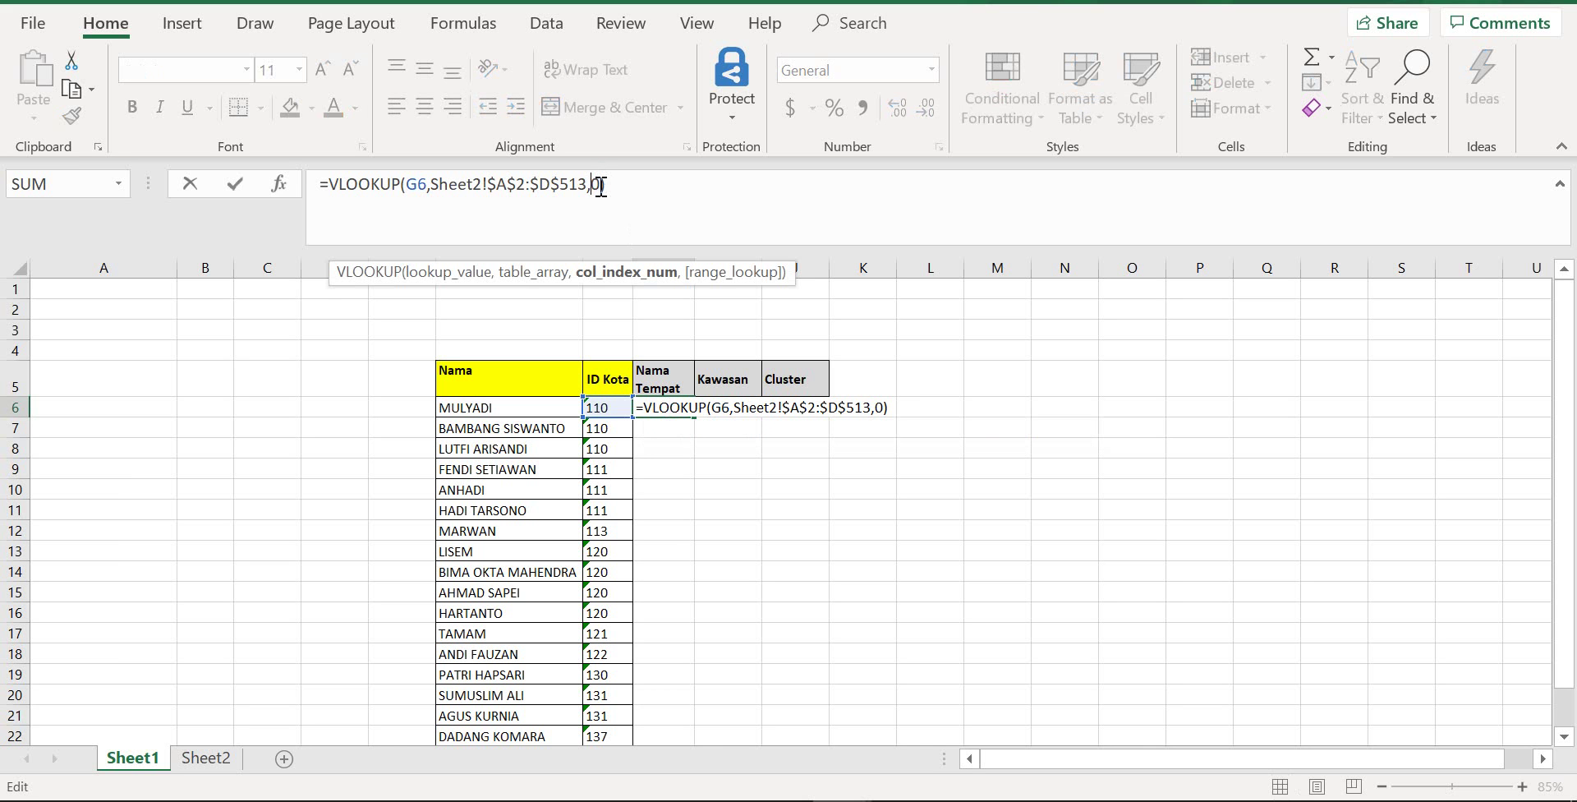
{"action": "type", "text": "2,"}
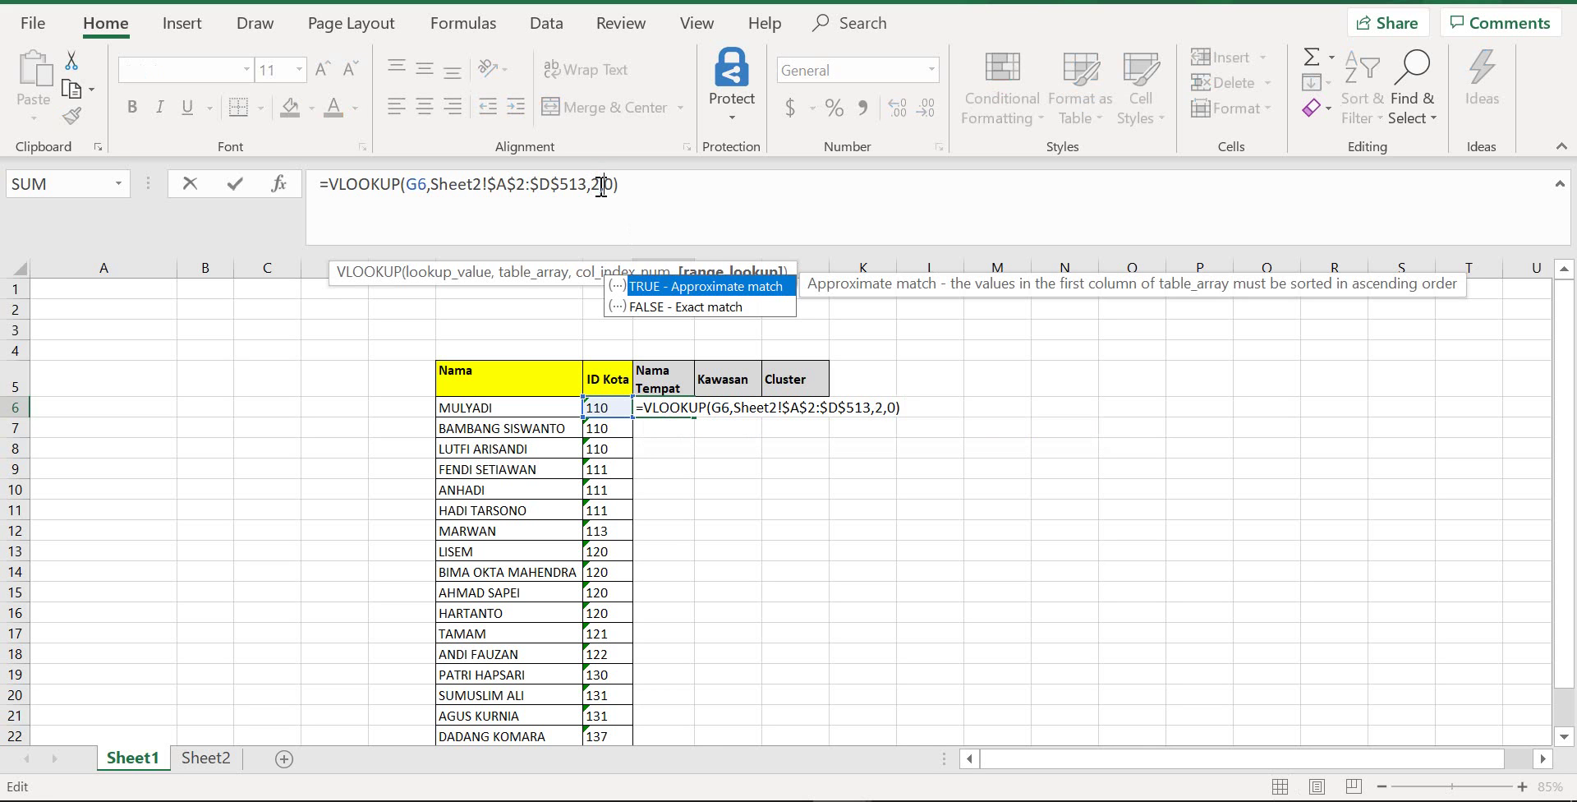
{"action": "key", "text": "Return"}
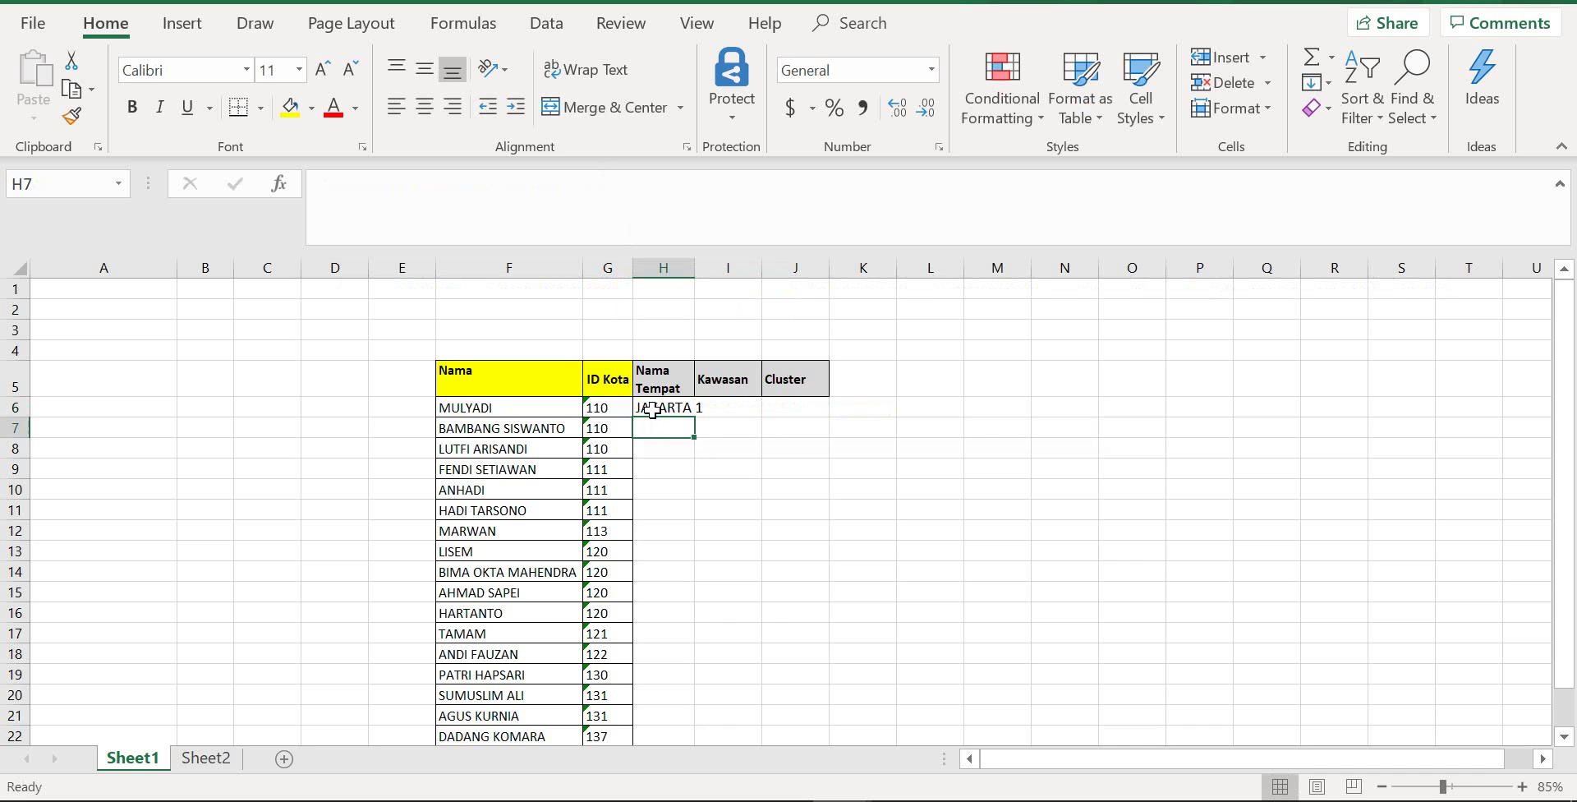
{"action": "left_click", "coordinate": [653, 409]}
- Copy the Nama Tempat lookup down to H24 and autofit column H to the names
{"action": "double_click", "coordinate": [695, 264]}
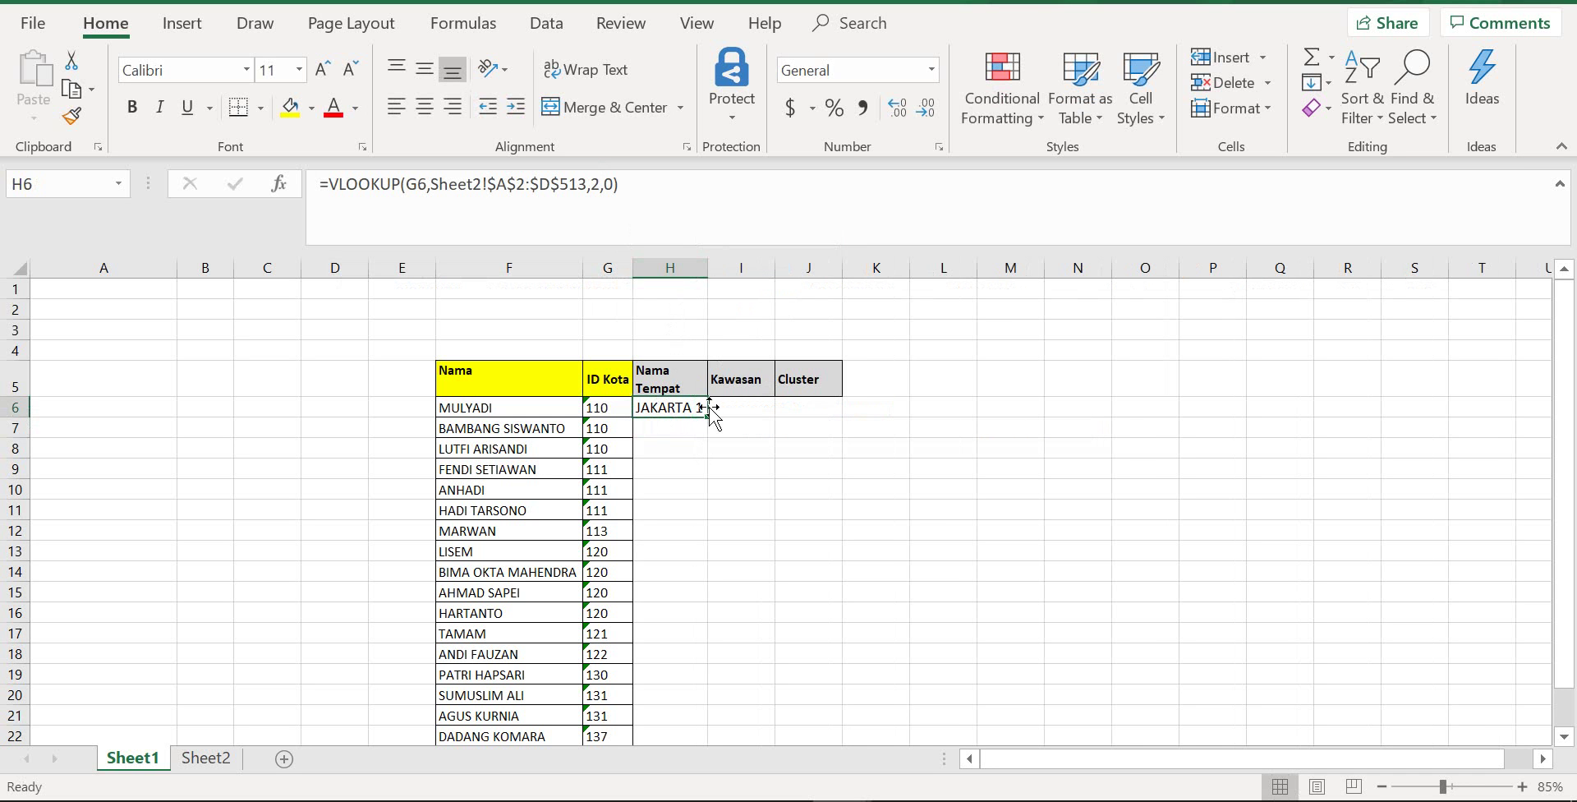
{"action": "left_click_drag", "start_coordinate": [707, 421], "coordinate": [687, 493]}
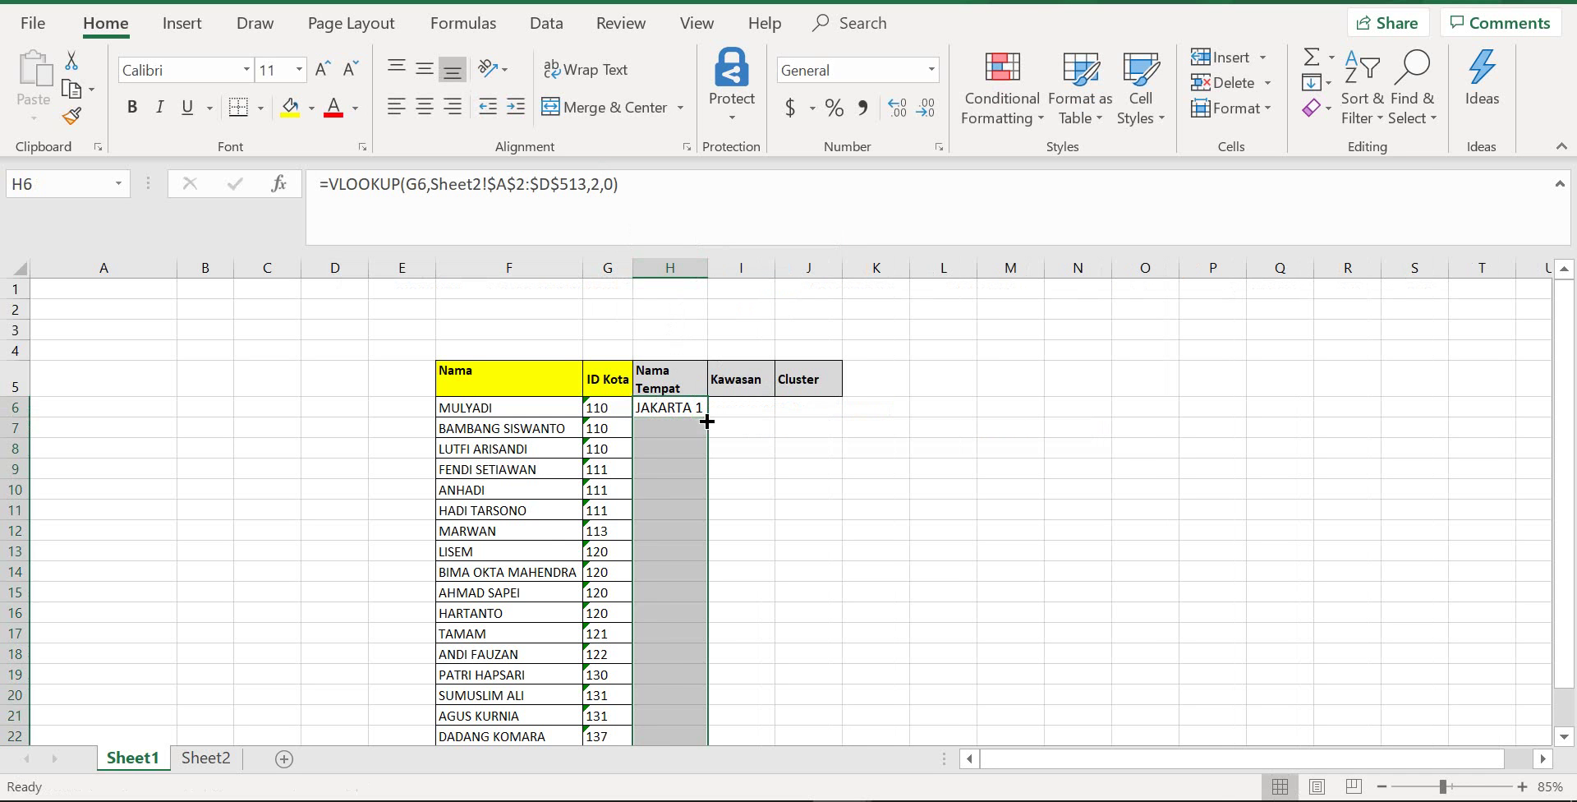
{"action": "scroll", "coordinate": [687, 493], "scroll_direction": "up", "scroll_amount": 1}
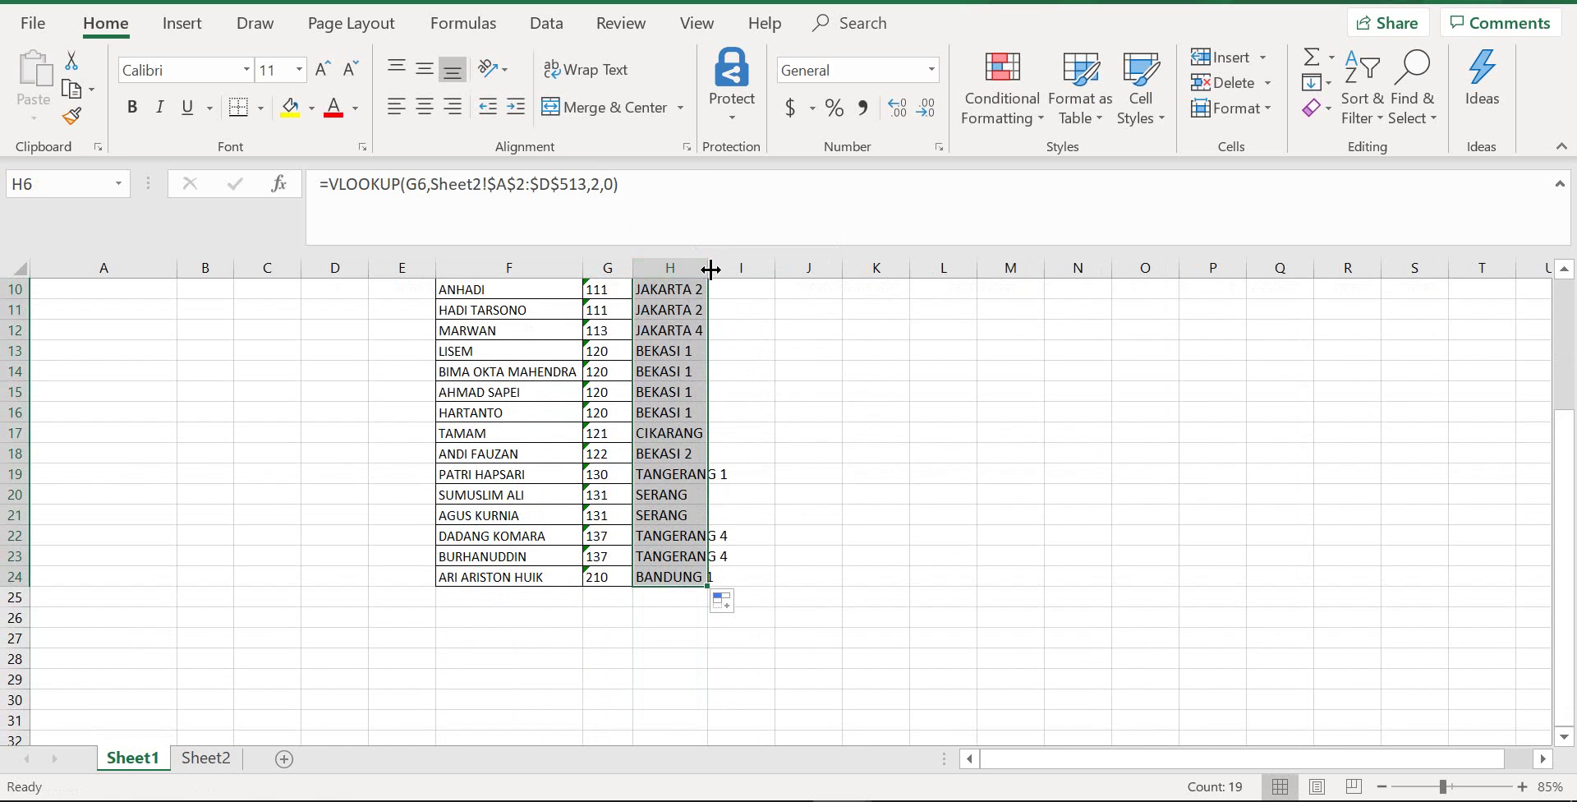
{"action": "double_click", "coordinate": [709, 265]}
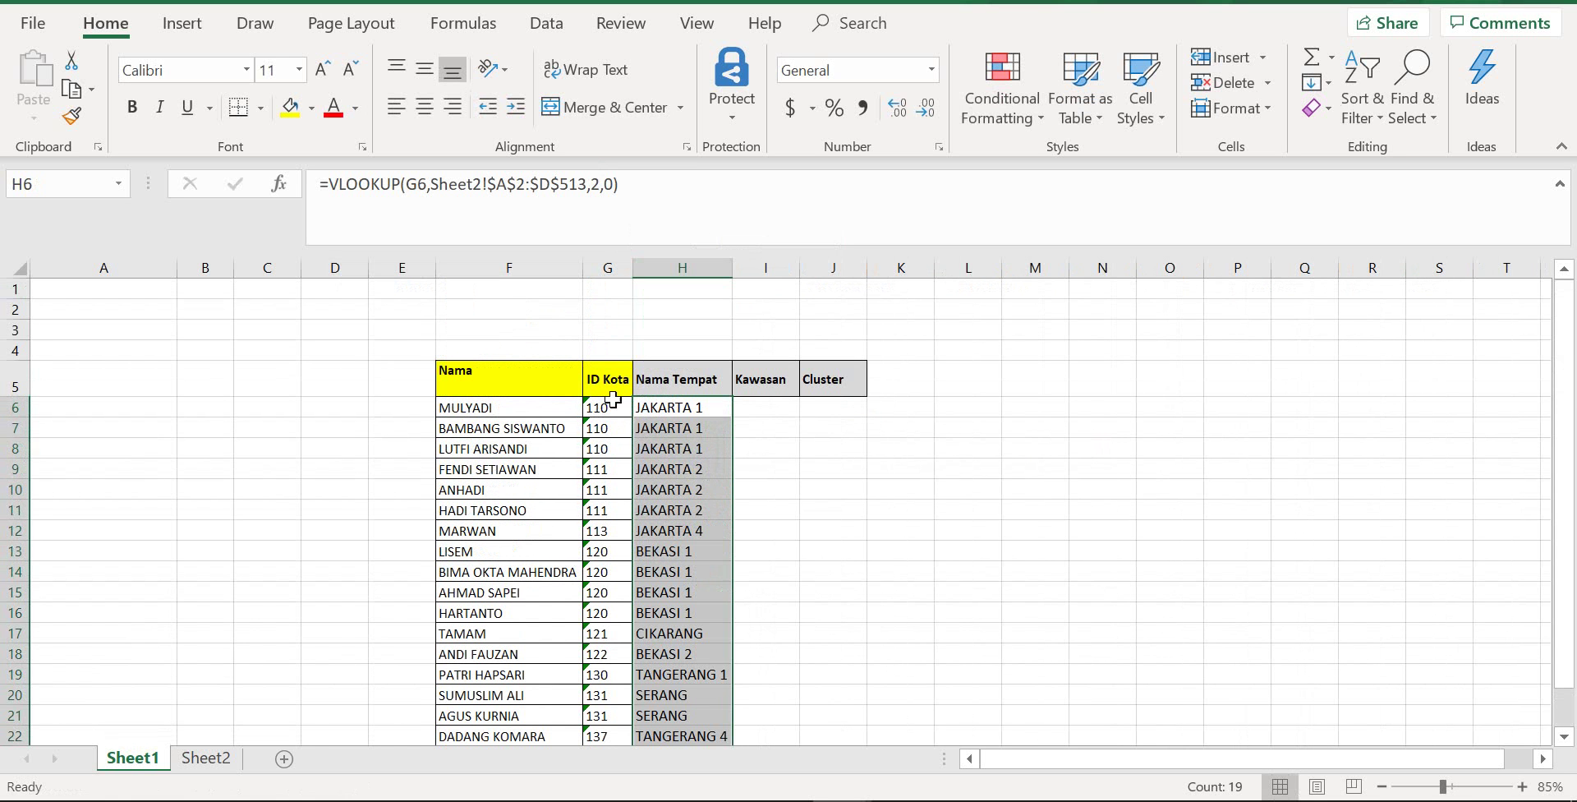
{"action": "left_click", "coordinate": [612, 404]}
- Bring up Sheet2's city lookup table scrolled to the top
{"action": "left_click", "coordinate": [200, 759]}
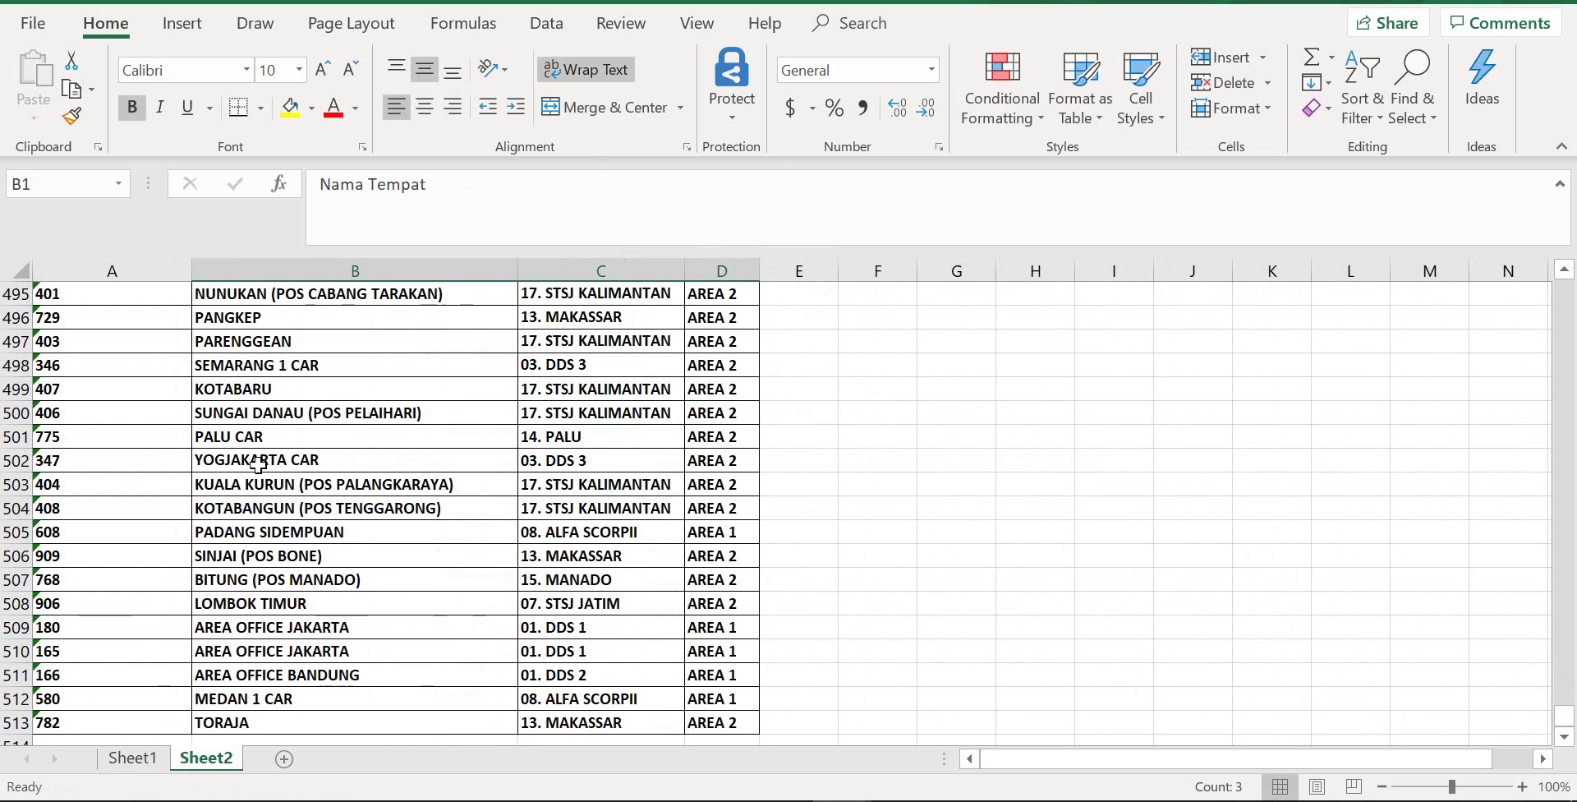
{"action": "scroll", "coordinate": [259, 466], "scroll_direction": "up", "scroll_amount": 8}
{"action": "left_click_drag", "start_coordinate": [1560, 706], "coordinate": [1517, 489]}
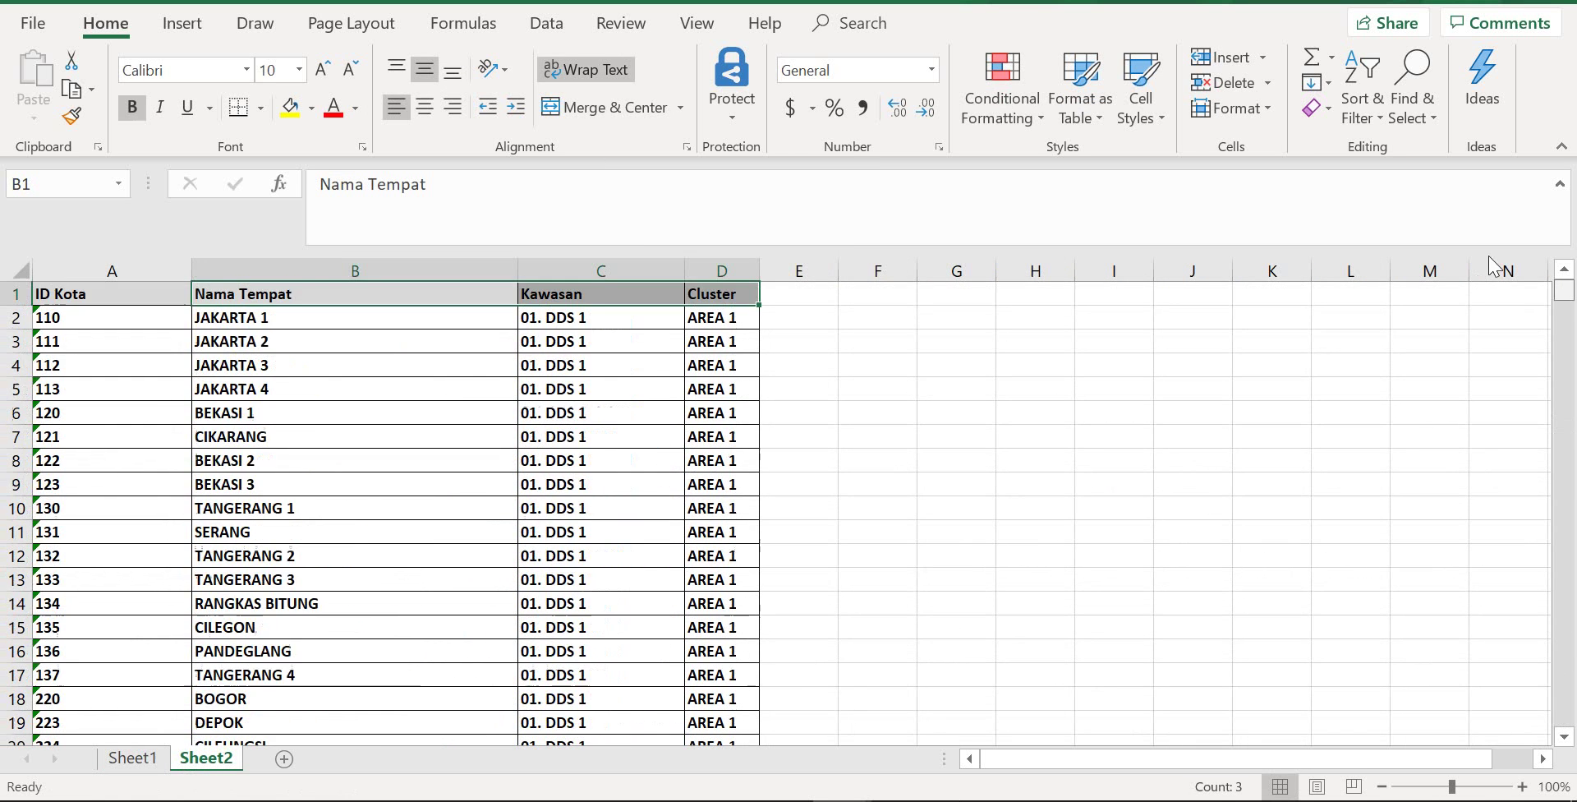
- Check ID 110's place name on Sheet2, then return to H6 on Sheet1
{"action": "left_click", "coordinate": [82, 317]}
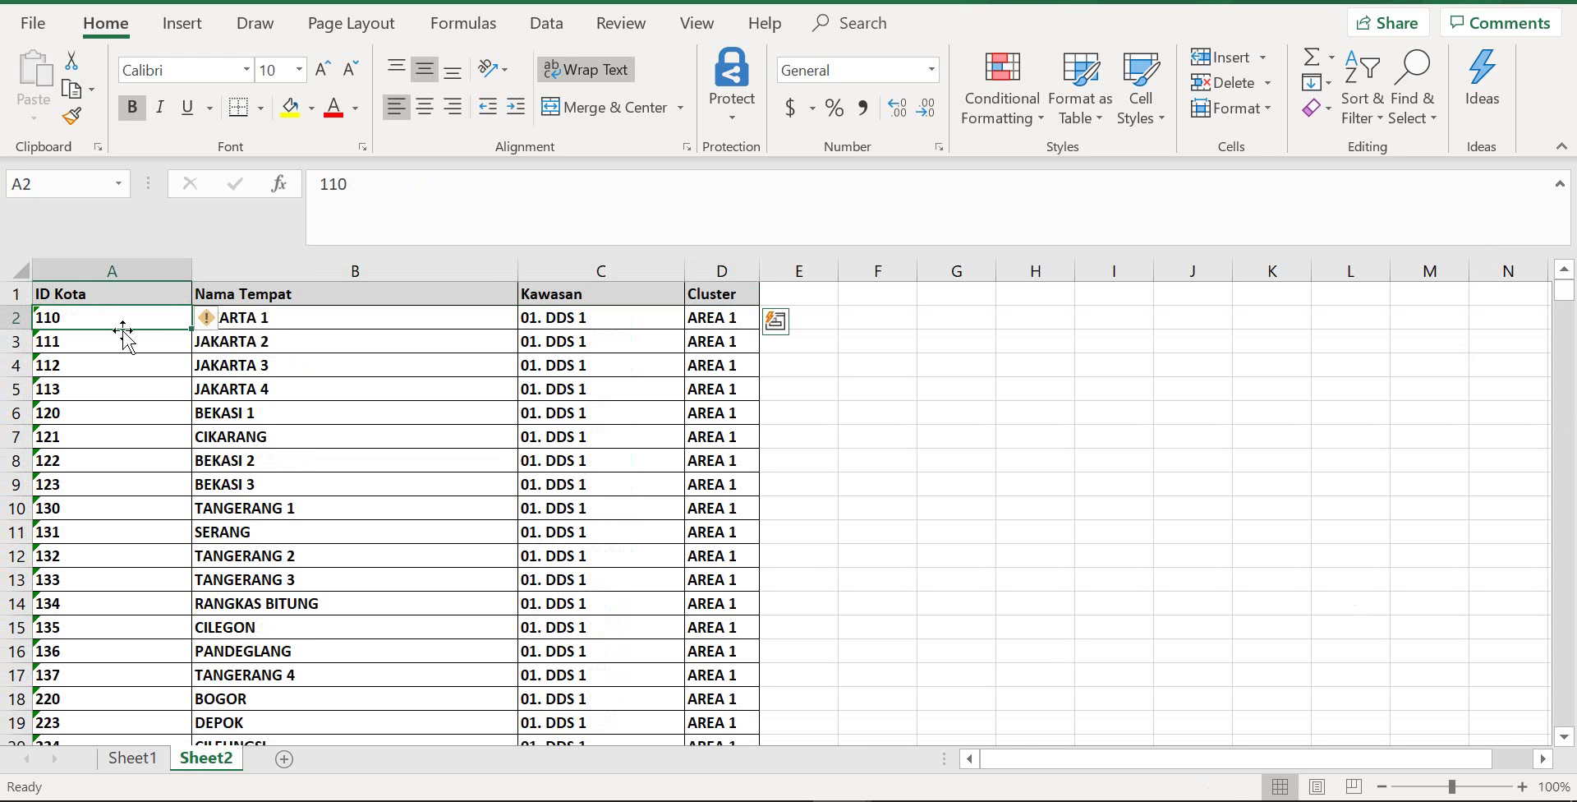
{"action": "left_click", "coordinate": [271, 316]}
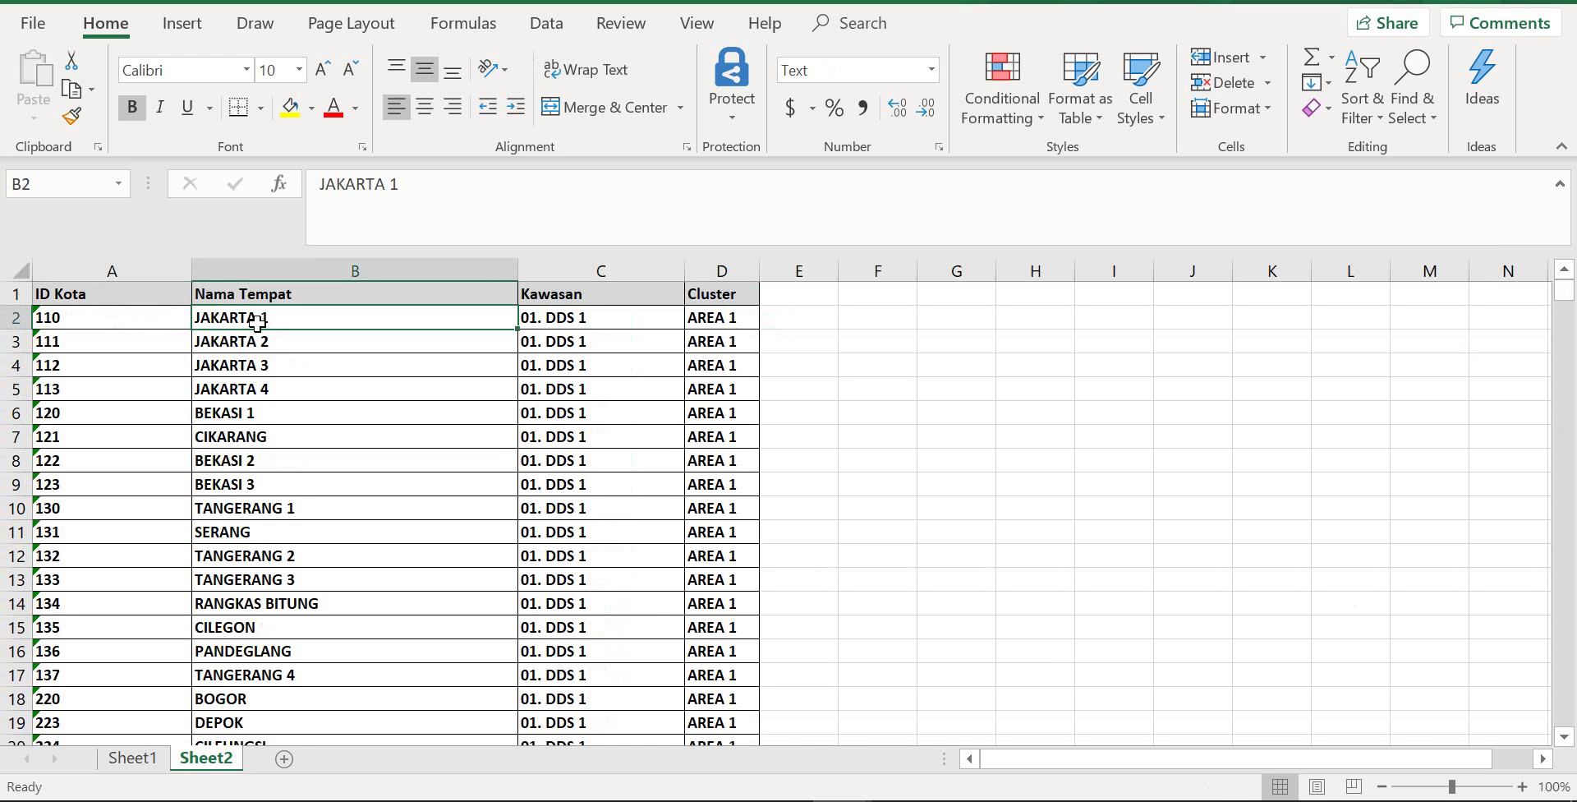
{"action": "left_click", "coordinate": [132, 757]}
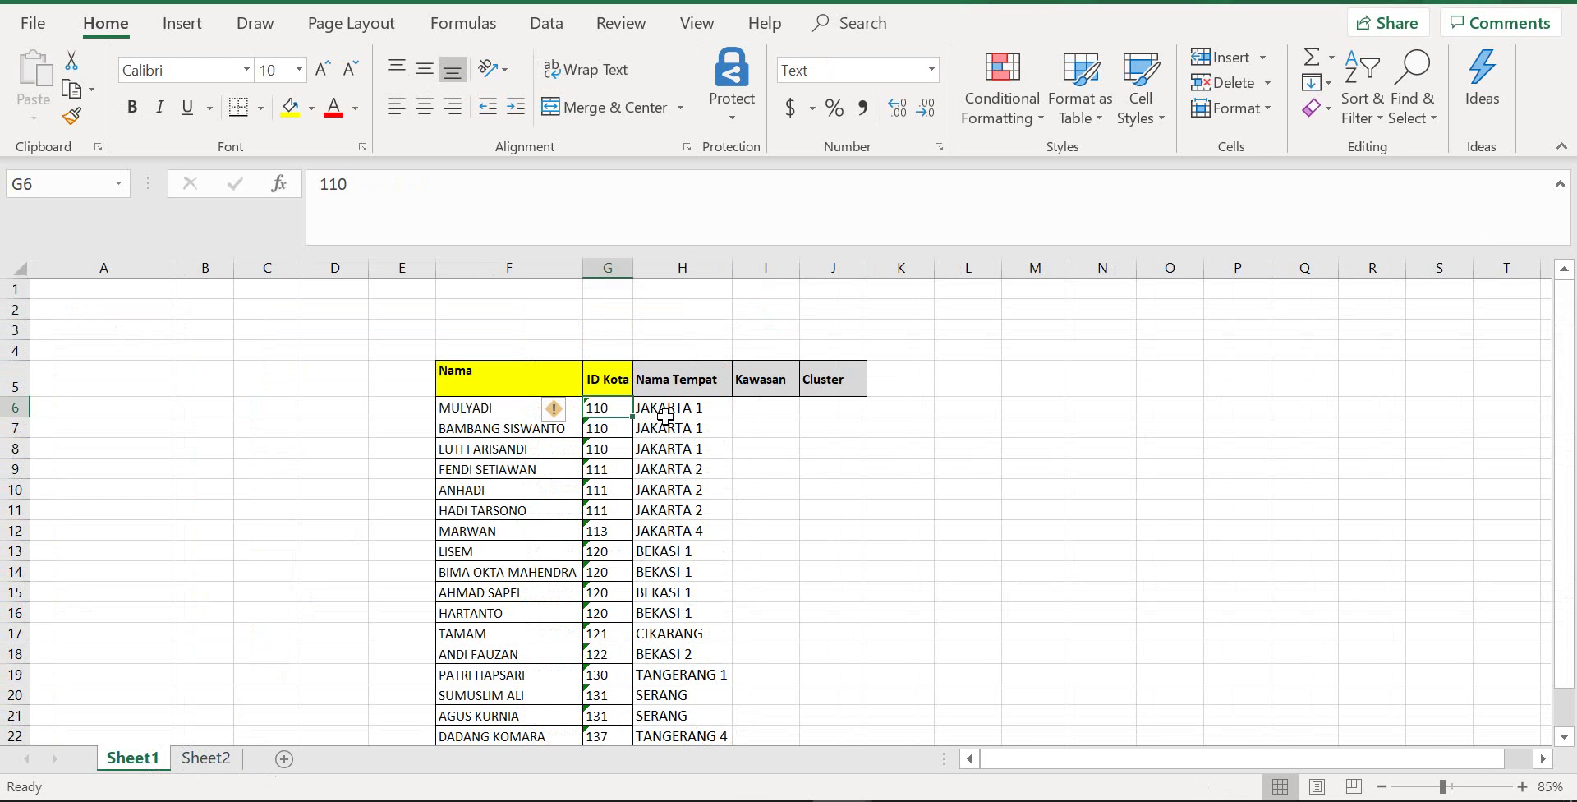
{"action": "left_click_drag", "start_coordinate": [682, 428], "coordinate": [681, 407]}
{"action": "left_click", "coordinate": [777, 383]}
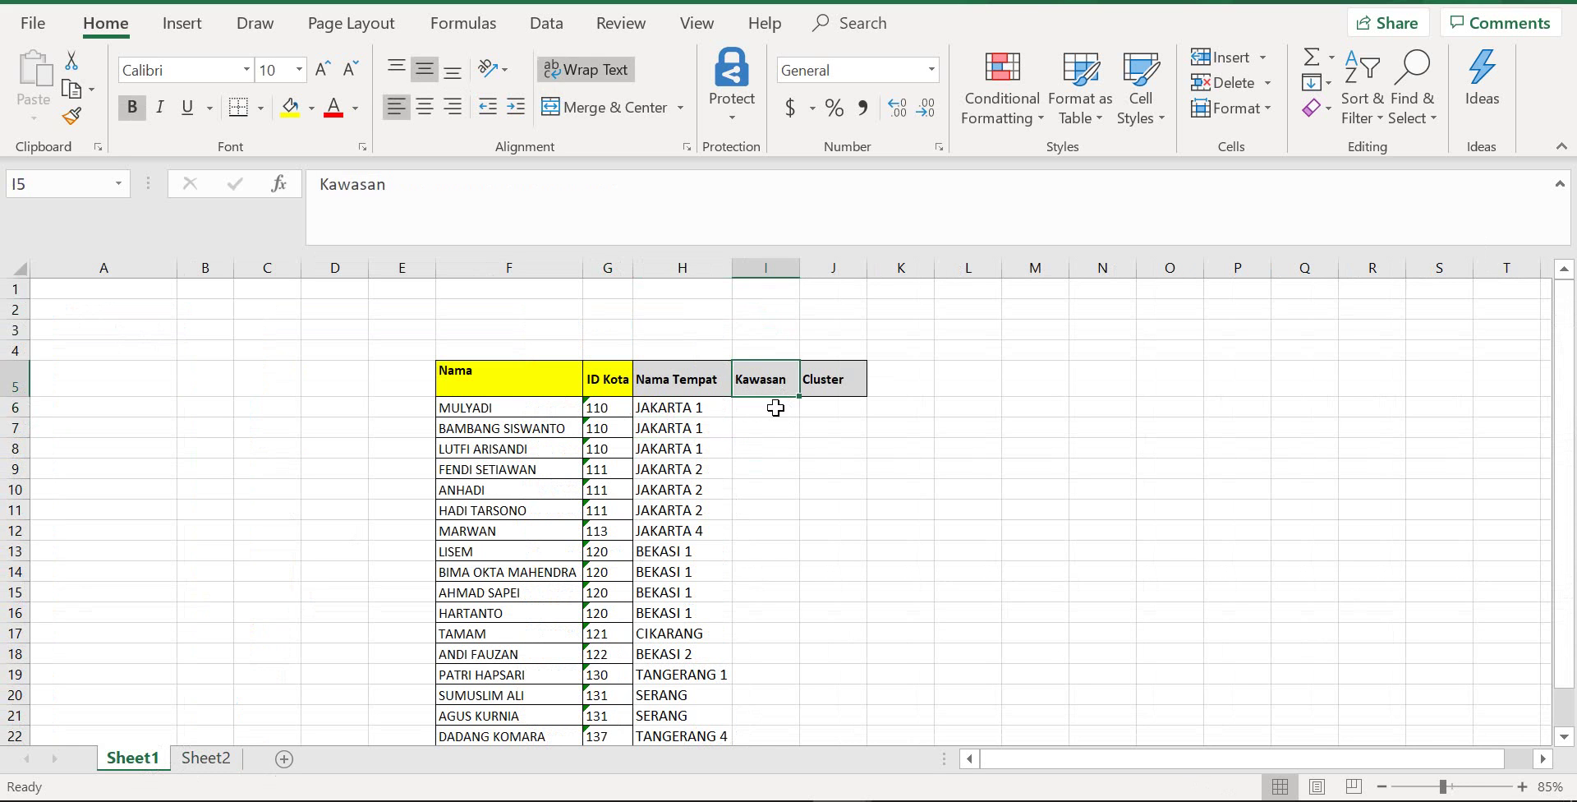
{"action": "left_click", "coordinate": [771, 407]}
{"action": "left_click", "coordinate": [664, 407]}
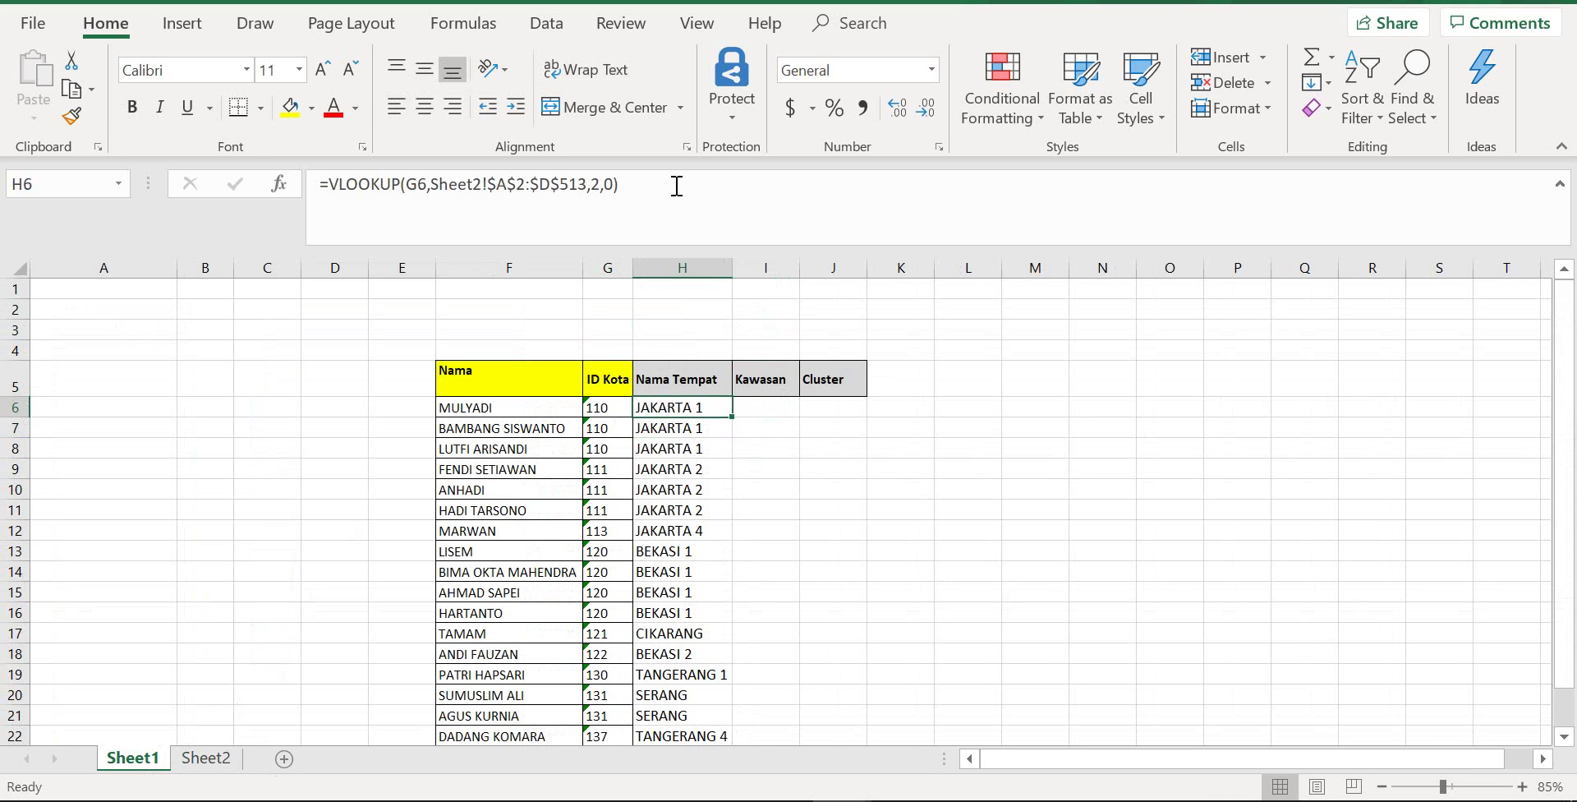
- Re-enter H6 as =VLOOKUP(G6,Sheet2!$A$2:$D$513,3,0) from the copied formula text
{"action": "left_click_drag", "start_coordinate": [676, 184], "coordinate": [261, 144]}
{"action": "key", "text": "ctrl+c"}
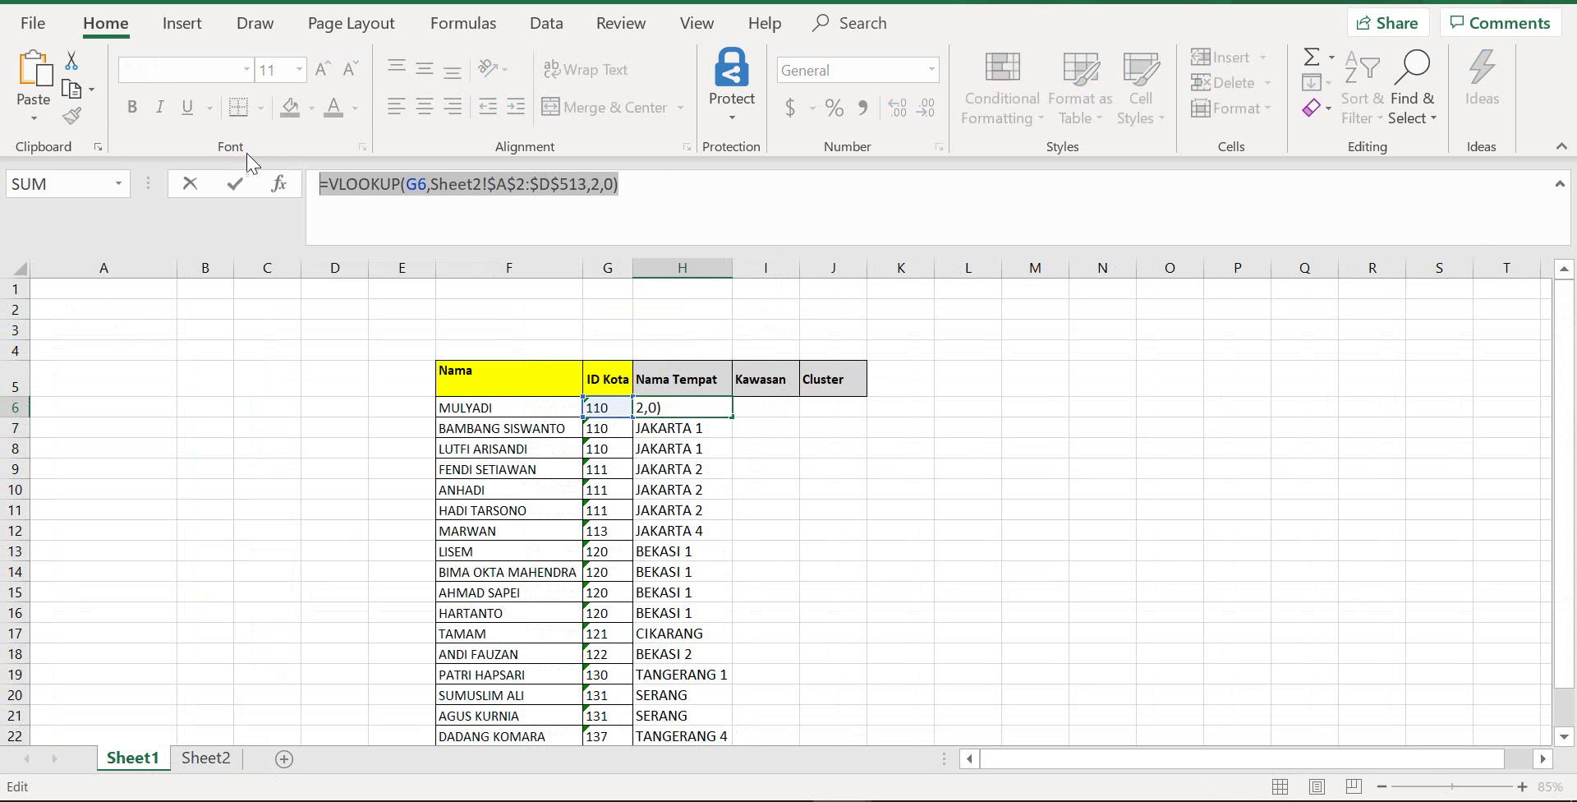
{"action": "type", "text": "="}
{"action": "left_click", "coordinate": [759, 408]}
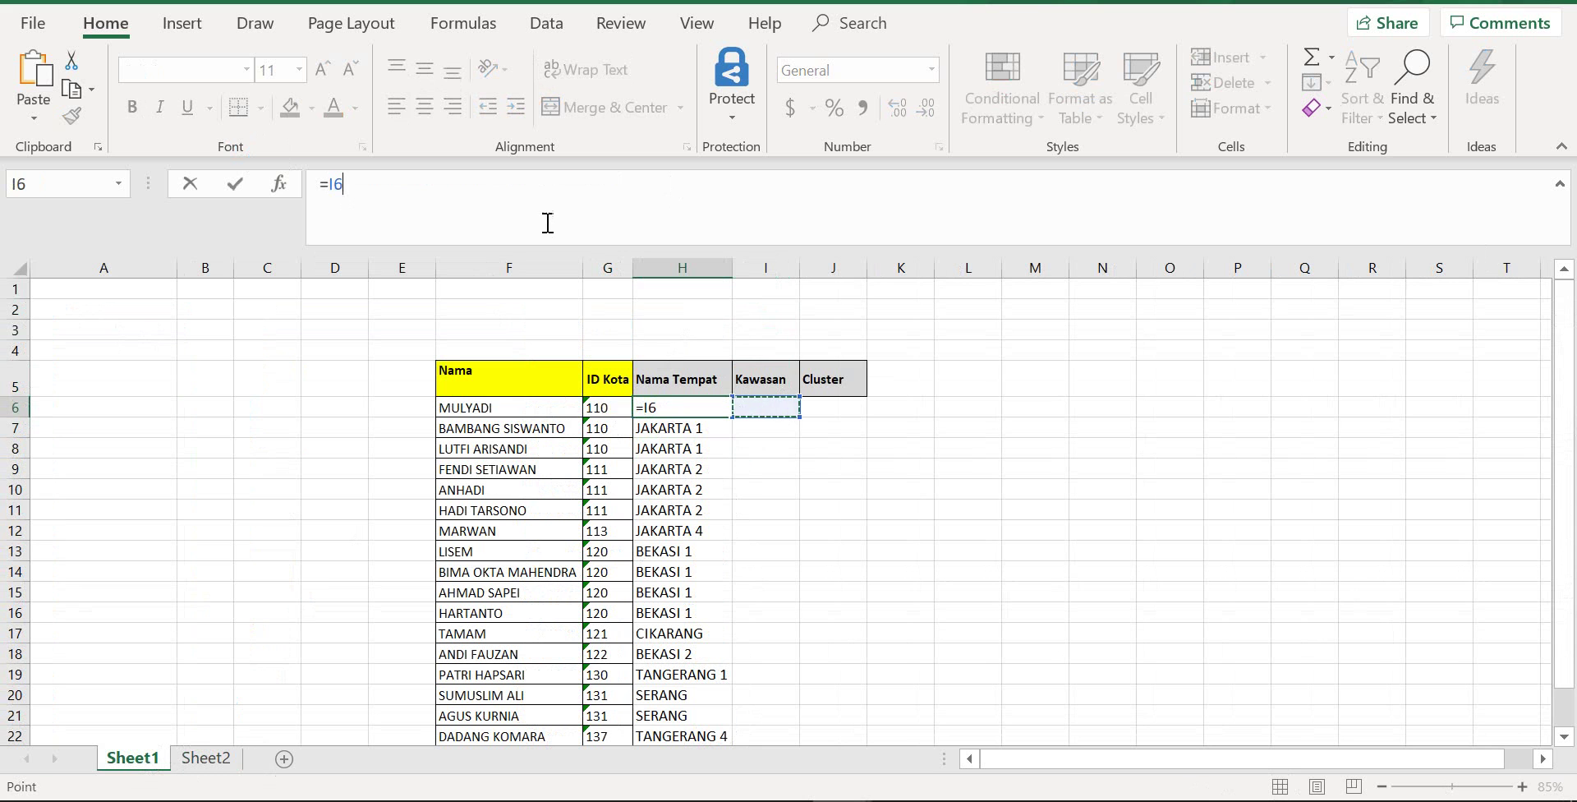
{"action": "key", "text": "BackSpace"}
{"action": "key", "text": "BackSpace"}
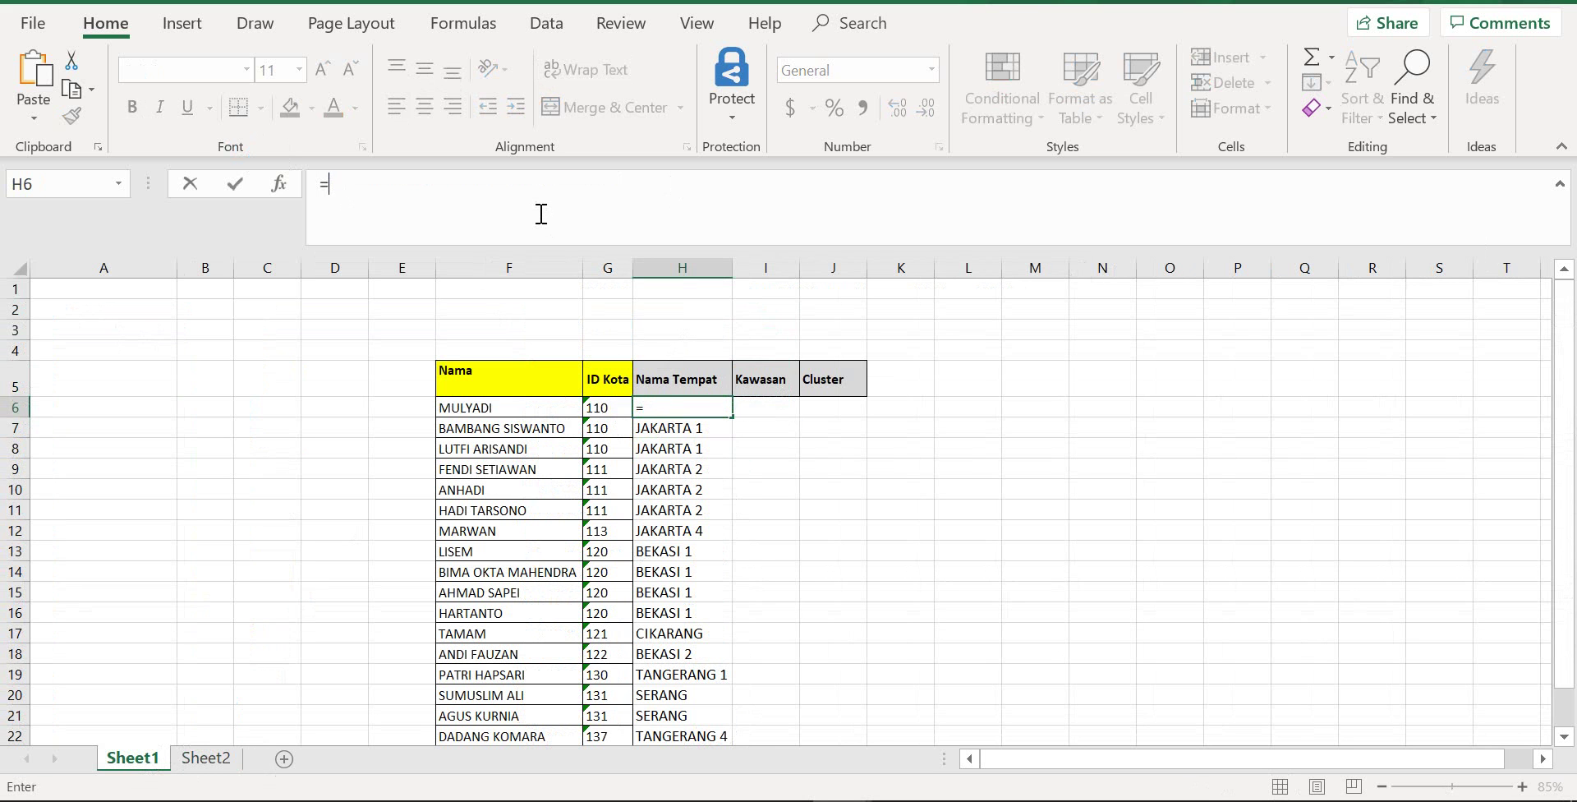
{"action": "key", "text": "BackSpace"}
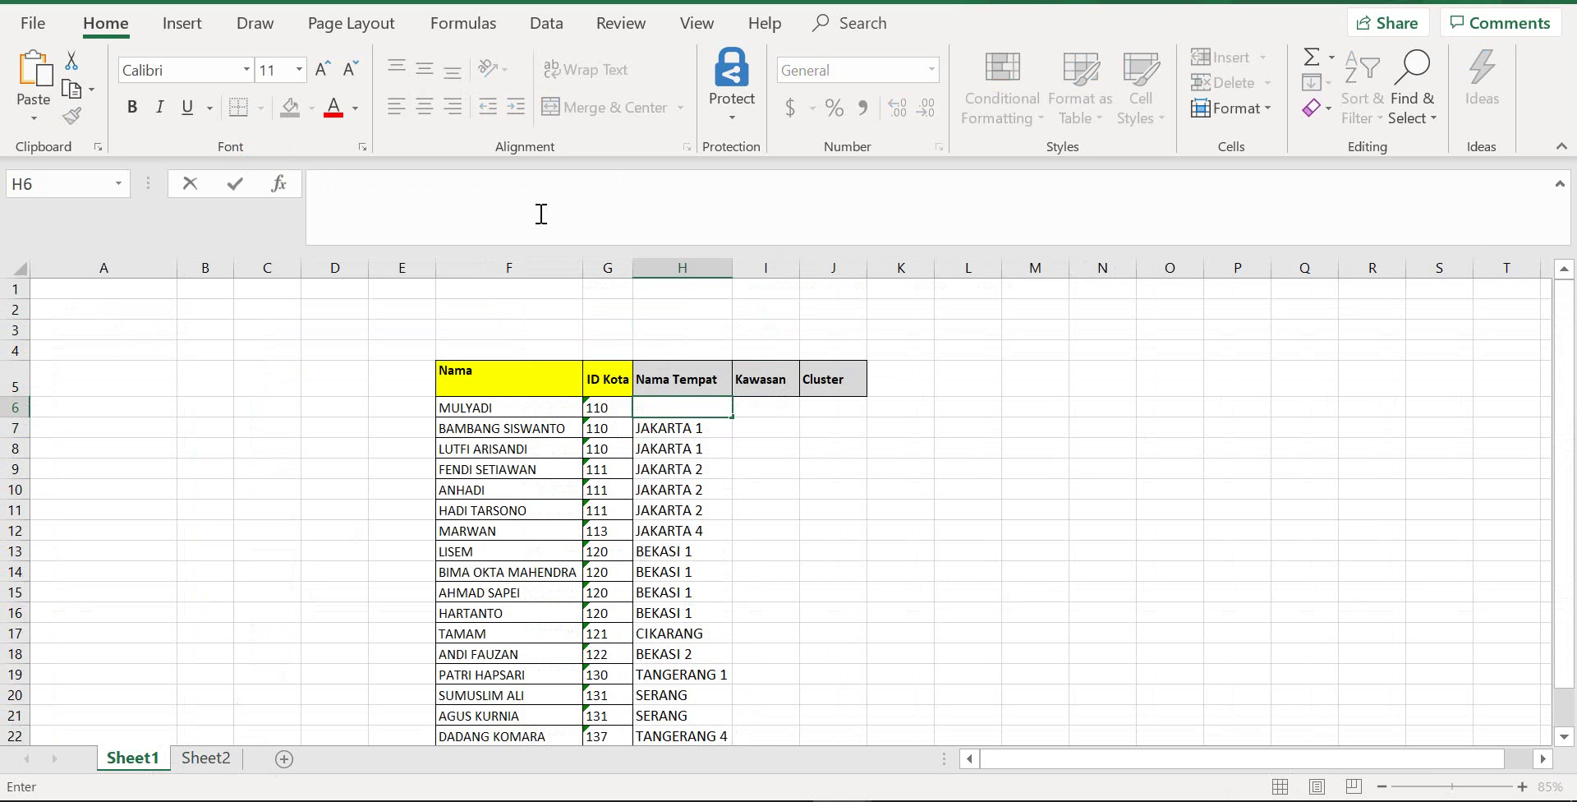
{"action": "key", "text": "ctrl+v"}
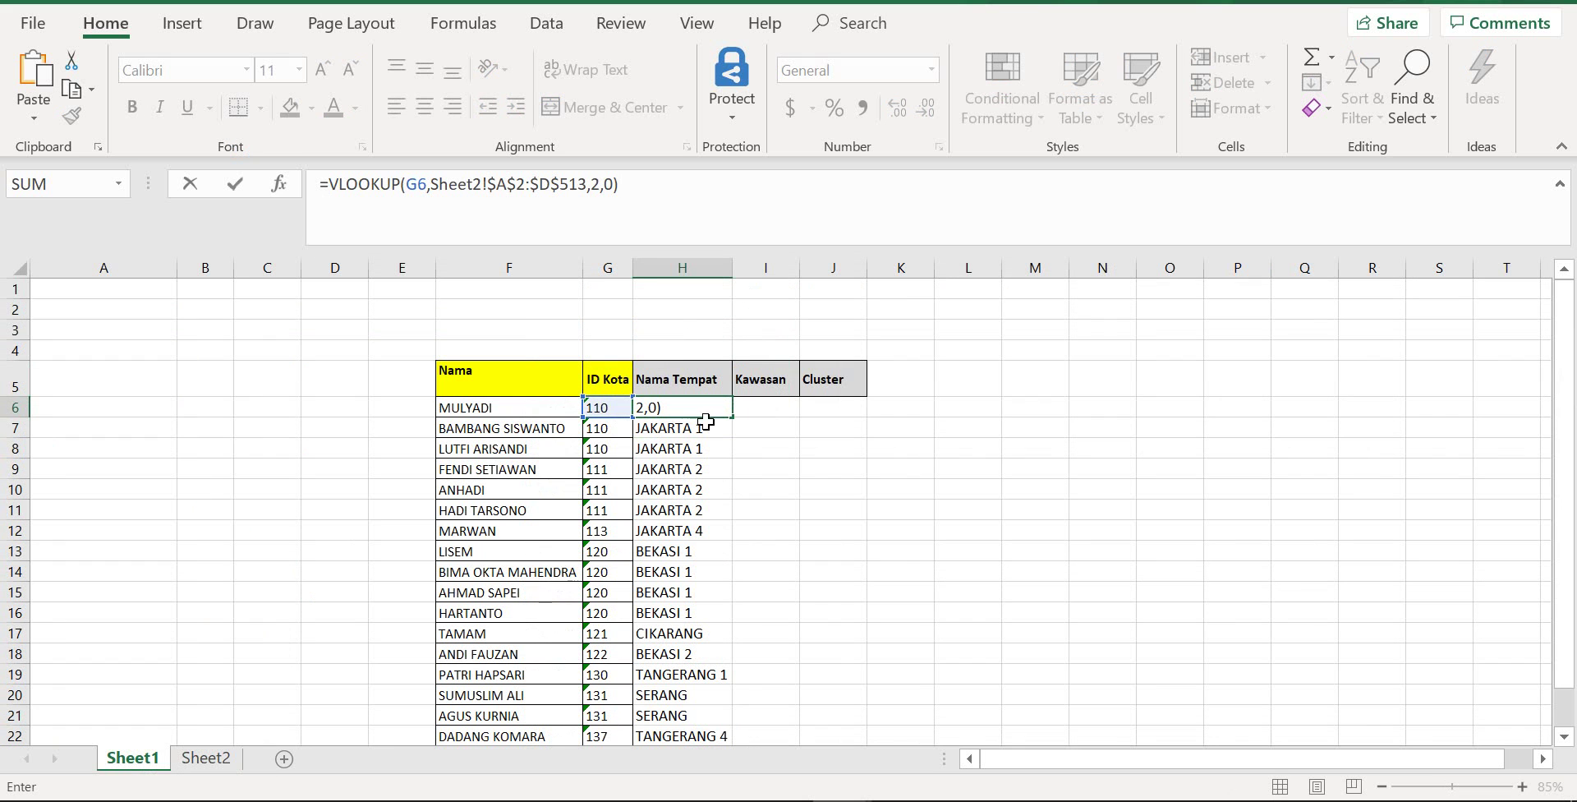
{"action": "left_click", "coordinate": [602, 188]}
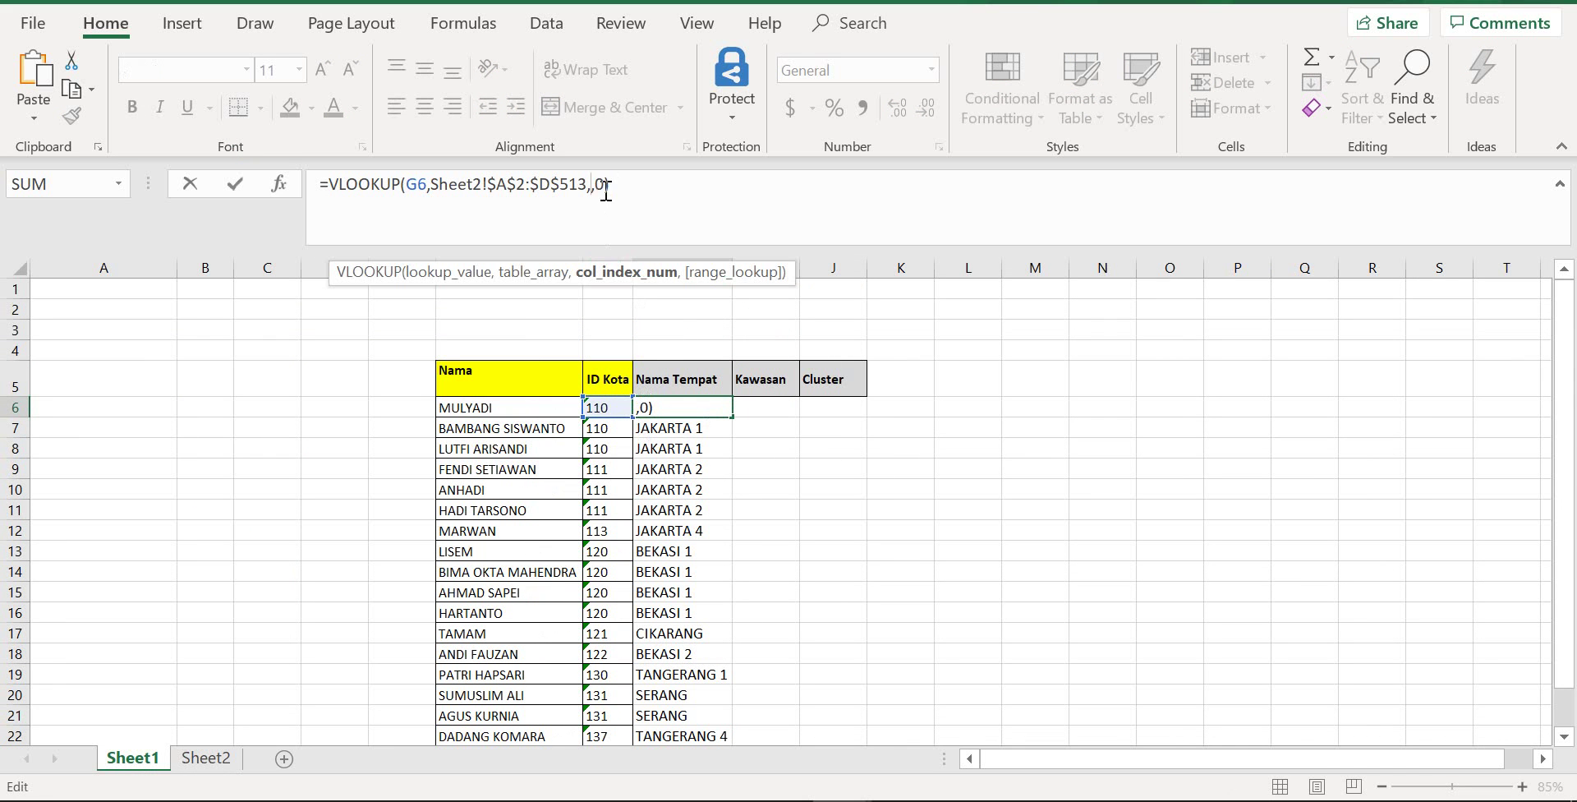
{"action": "type", "text": "3"}
{"action": "key", "text": "Return"}
- Copy H6's lookup down to H24, which fills it with values like 01. DDS 1
{"action": "left_click", "coordinate": [722, 408]}
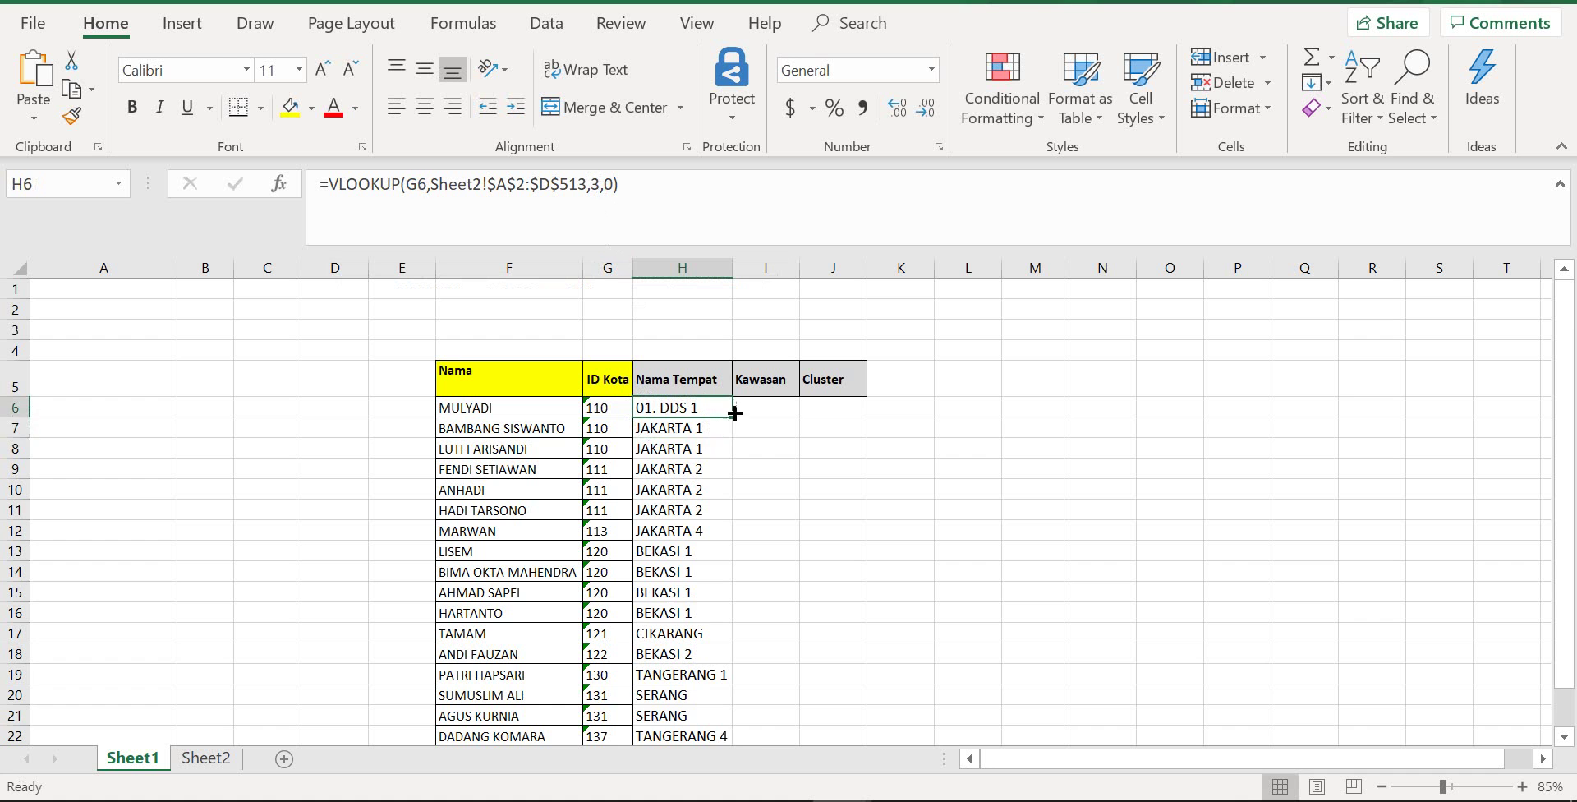
{"action": "double_click", "coordinate": [731, 417]}
{"action": "scroll", "coordinate": [715, 509], "scroll_direction": "down", "scroll_amount": 2}
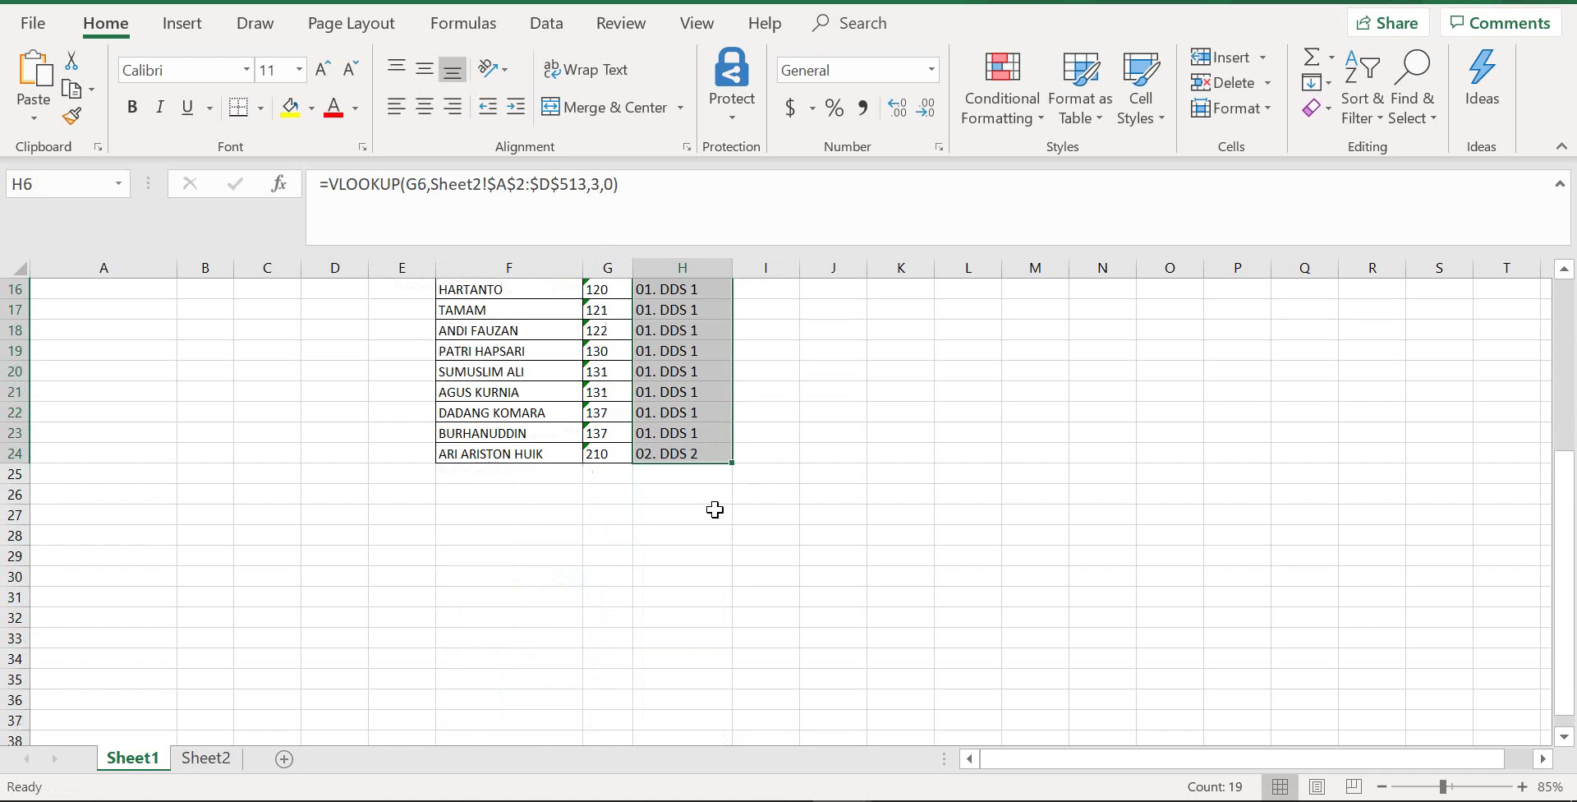
{"action": "scroll", "coordinate": [715, 510], "scroll_direction": "up", "scroll_amount": 2}
{"action": "left_click", "coordinate": [785, 408]}
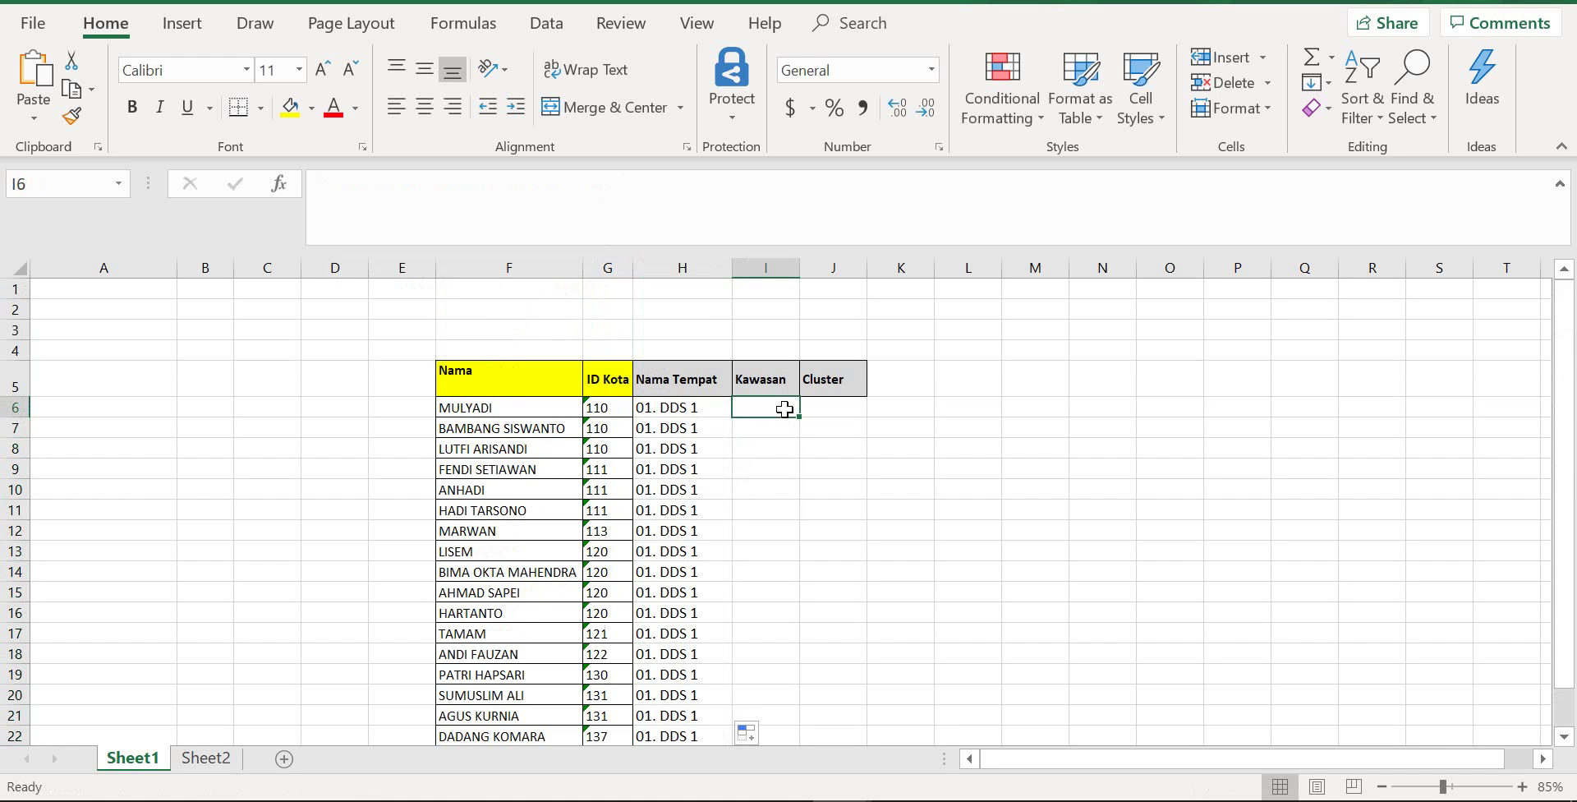
- Change H6's column index from 3 to 2 and refill H6:H24 with names like JAKARTA 1
{"action": "left_click", "coordinate": [700, 407]}
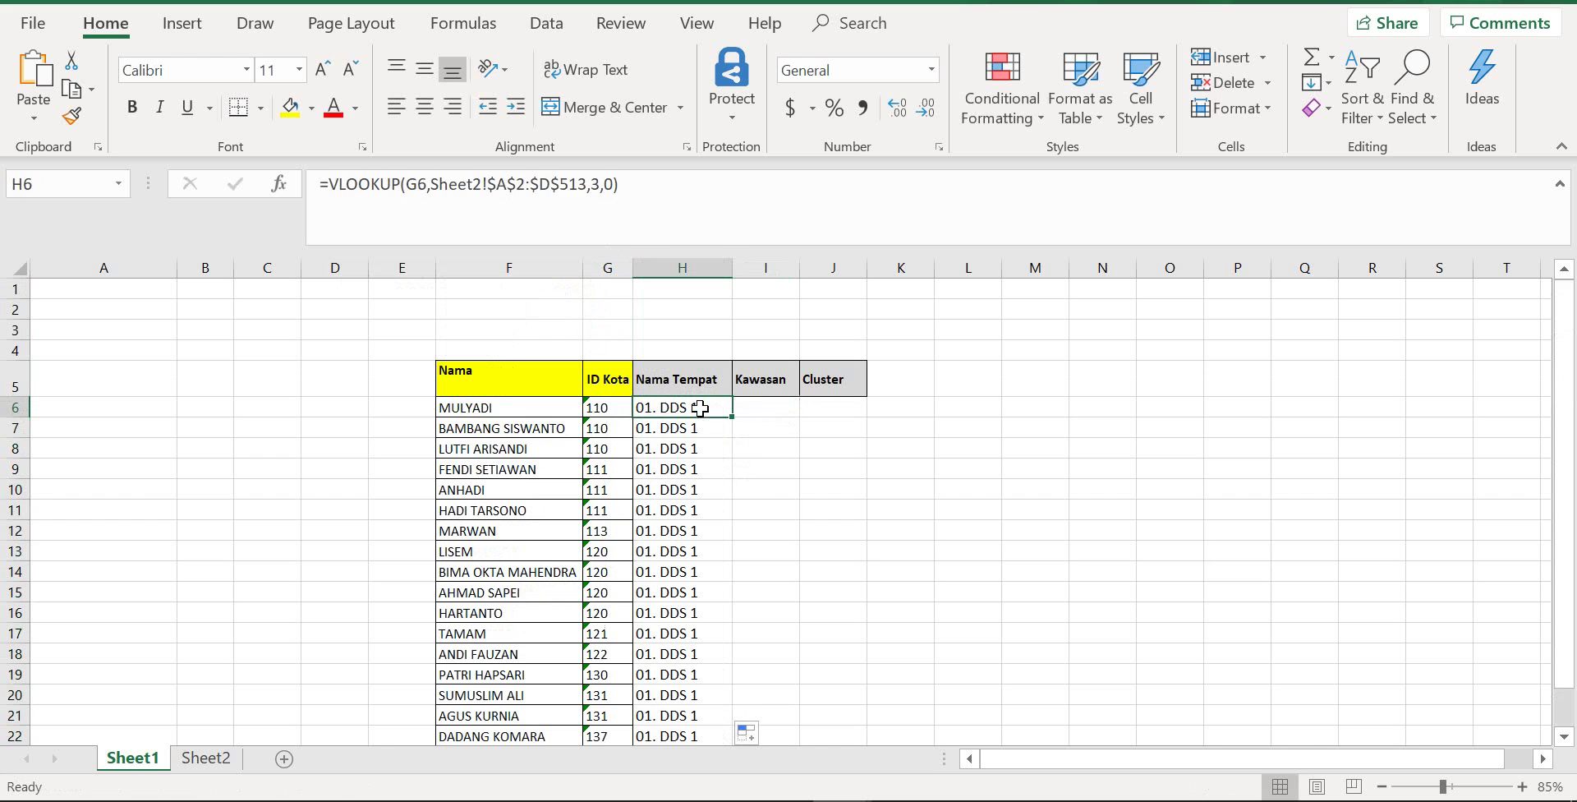
{"action": "left_click", "coordinate": [601, 184]}
{"action": "double_click", "coordinate": [592, 184]}
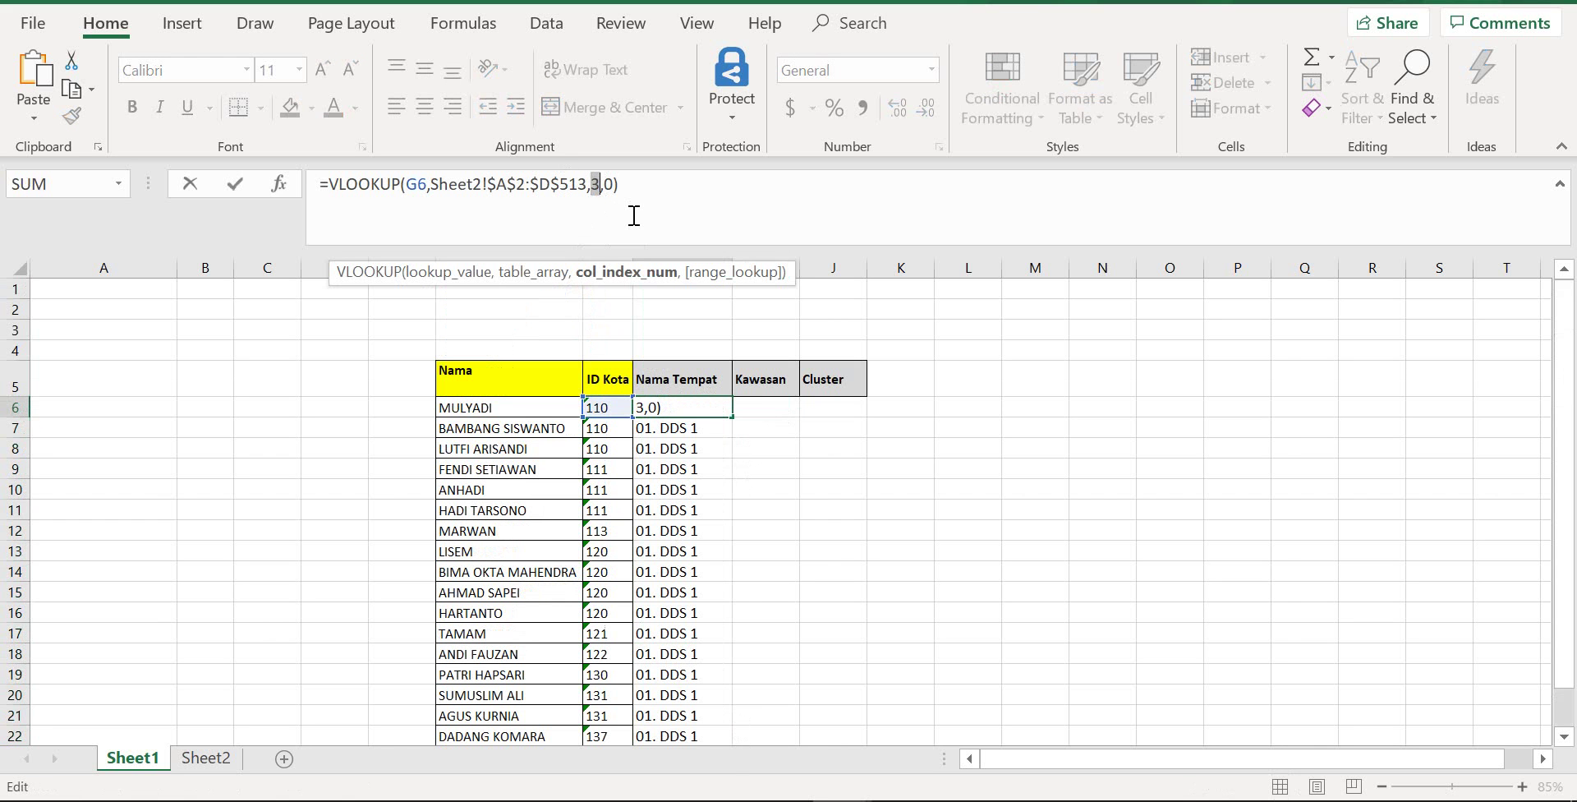
{"action": "type", "text": "2"}
{"action": "key", "text": "Return"}
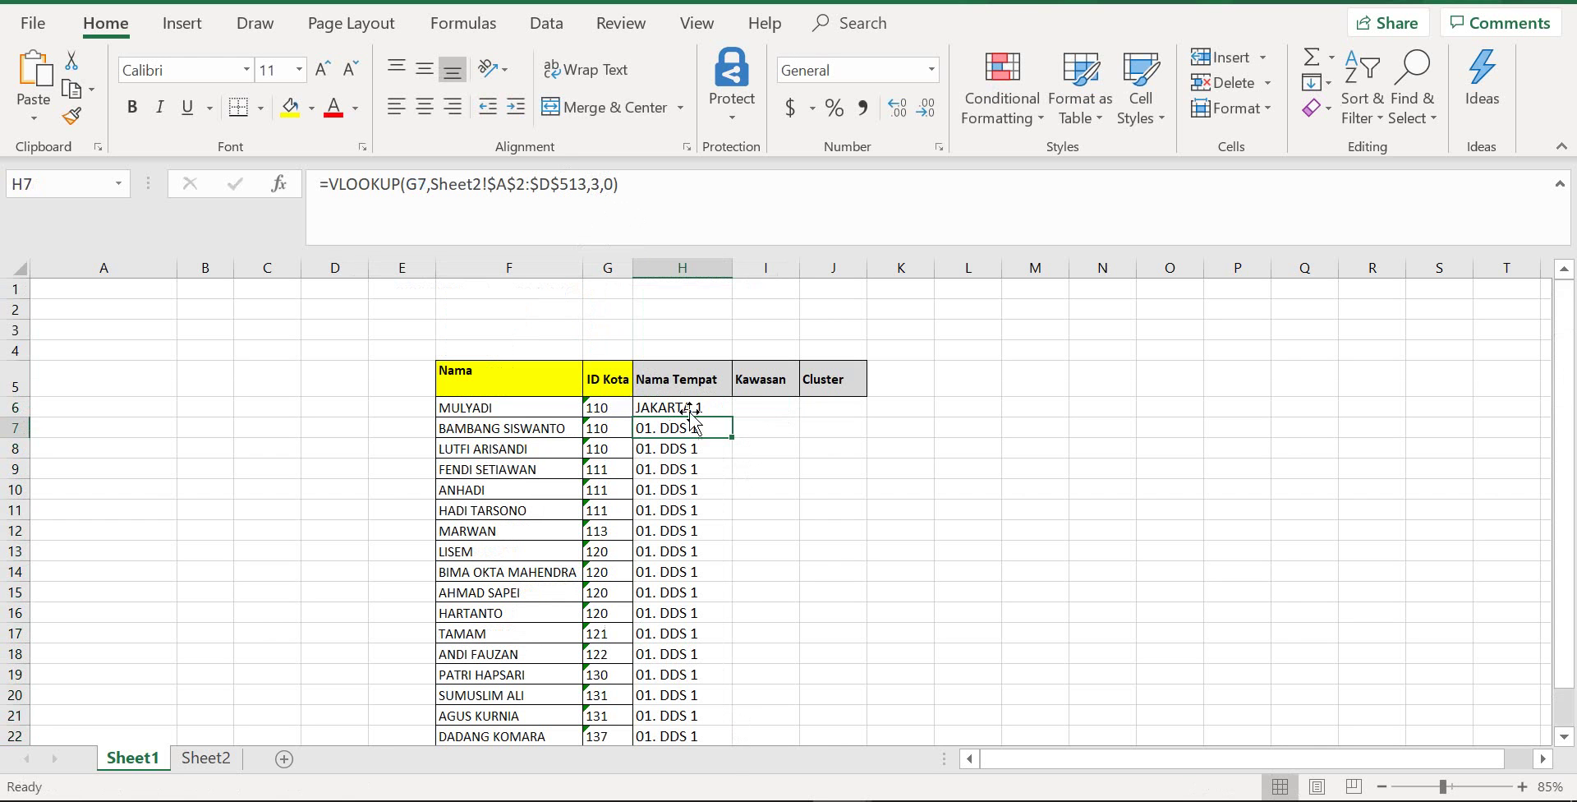
{"action": "left_click", "coordinate": [723, 411]}
{"action": "double_click", "coordinate": [738, 419]}
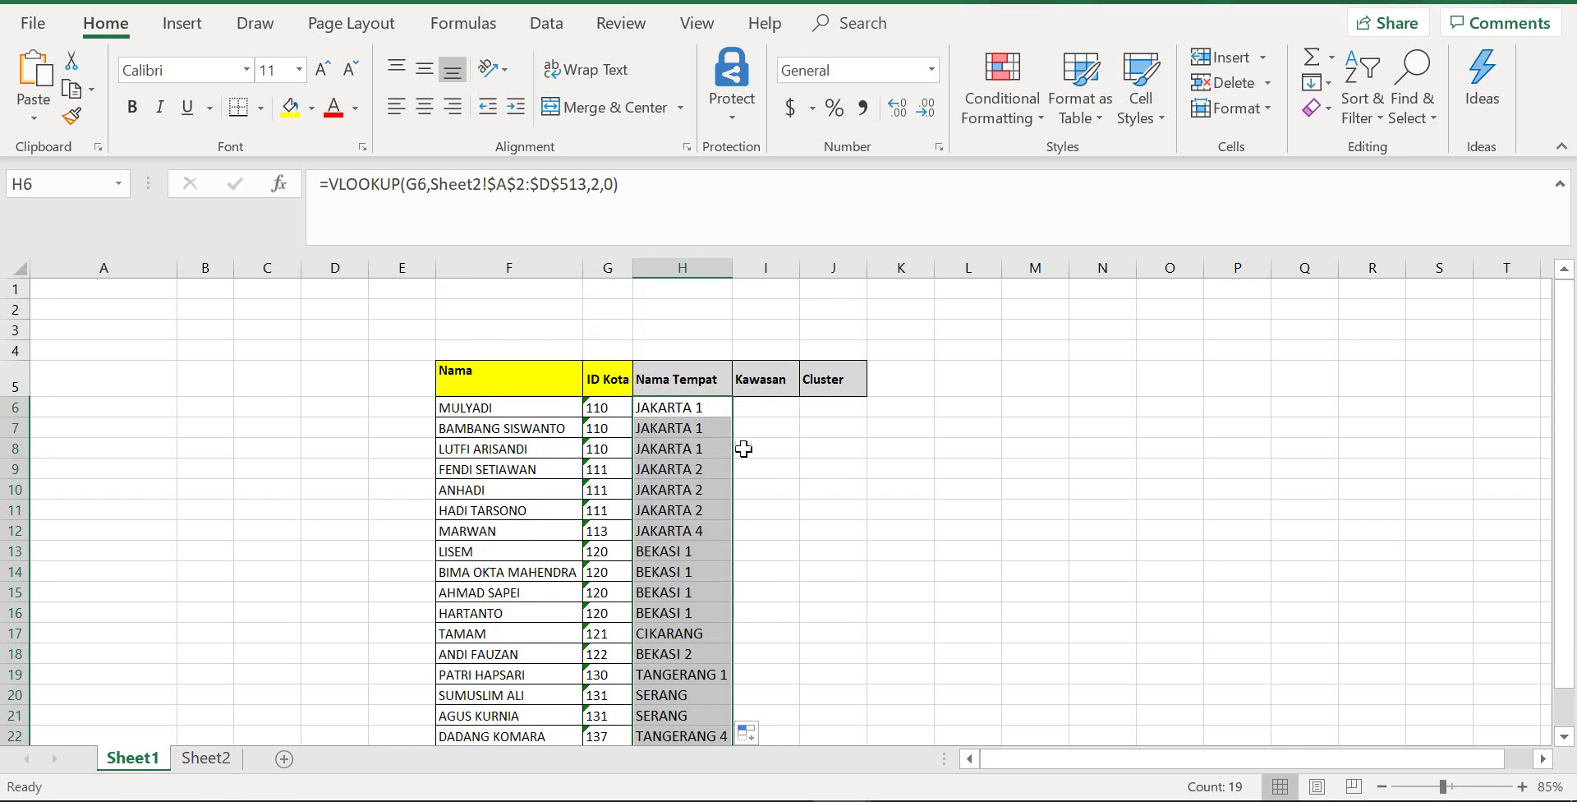
{"action": "scroll", "coordinate": [744, 443], "scroll_direction": "down", "scroll_amount": 3}
{"action": "scroll", "coordinate": [764, 427], "scroll_direction": "up", "scroll_amount": 3}
- Enter =VLOOKUP(G6,Sheet2!$A$2:$D$513,3,0) in I6 for the Kawasan lookup
{"action": "left_click", "coordinate": [777, 406]}
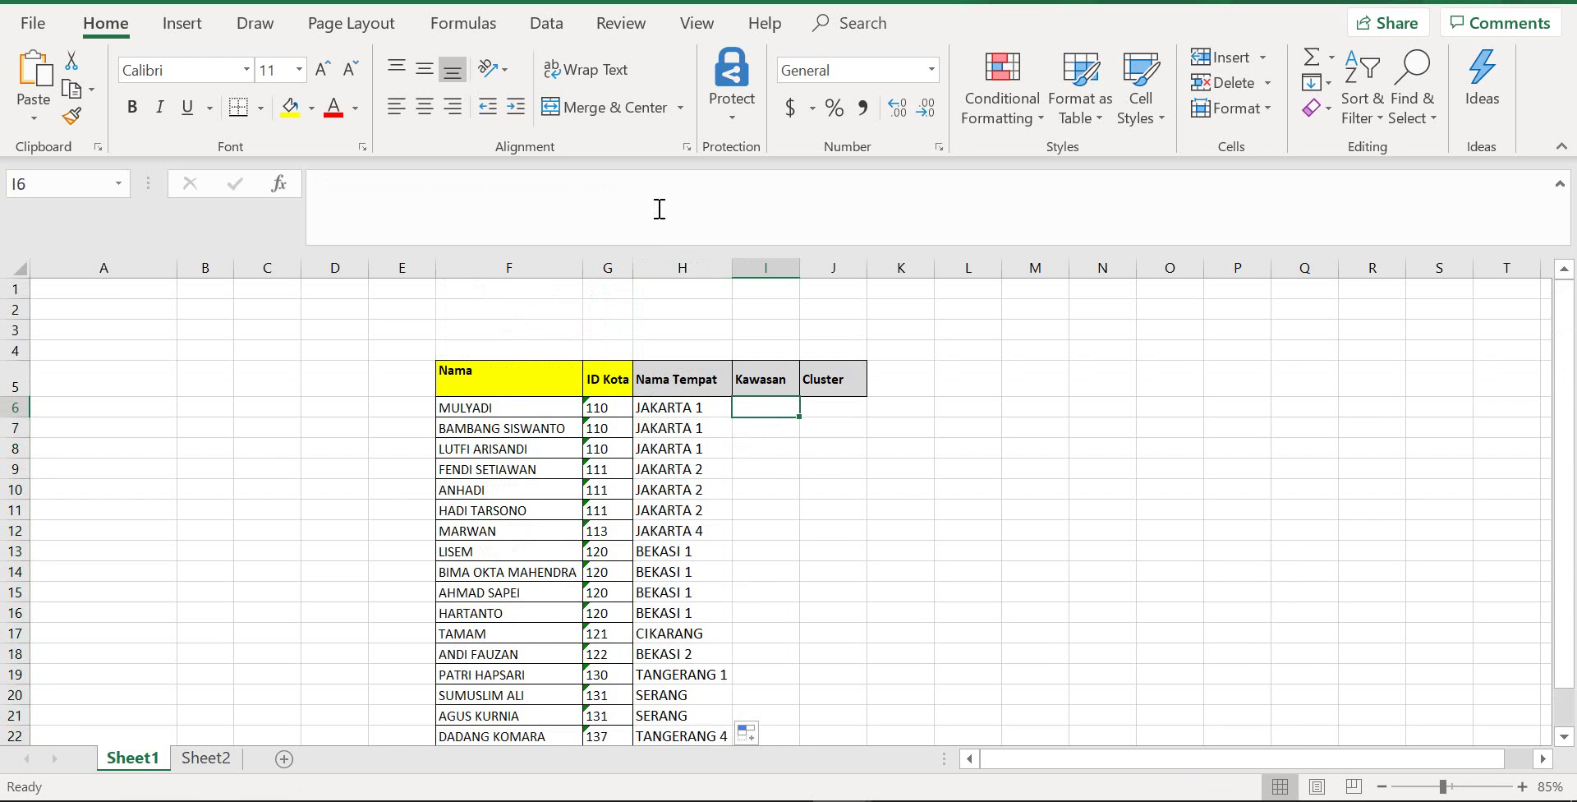
{"action": "left_click", "coordinate": [657, 207]}
{"action": "type", "text": "=VLOOKUP(G6,Sheet2!$A$2:$D$513,2,0)"}
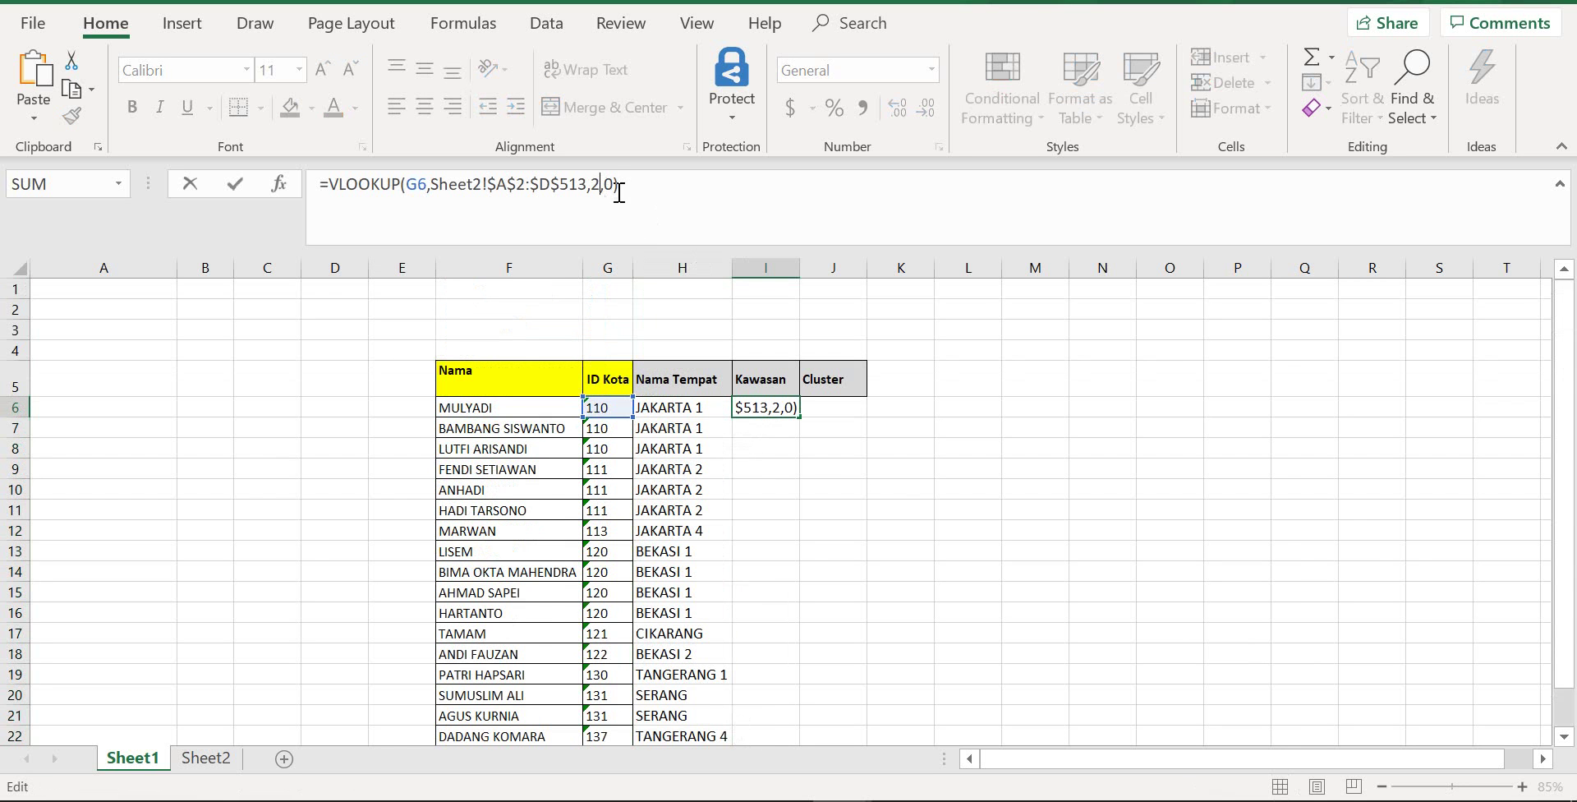
{"action": "key", "text": "Left"}
{"action": "key", "text": "BackSpace"}
{"action": "type", "text": "3"}
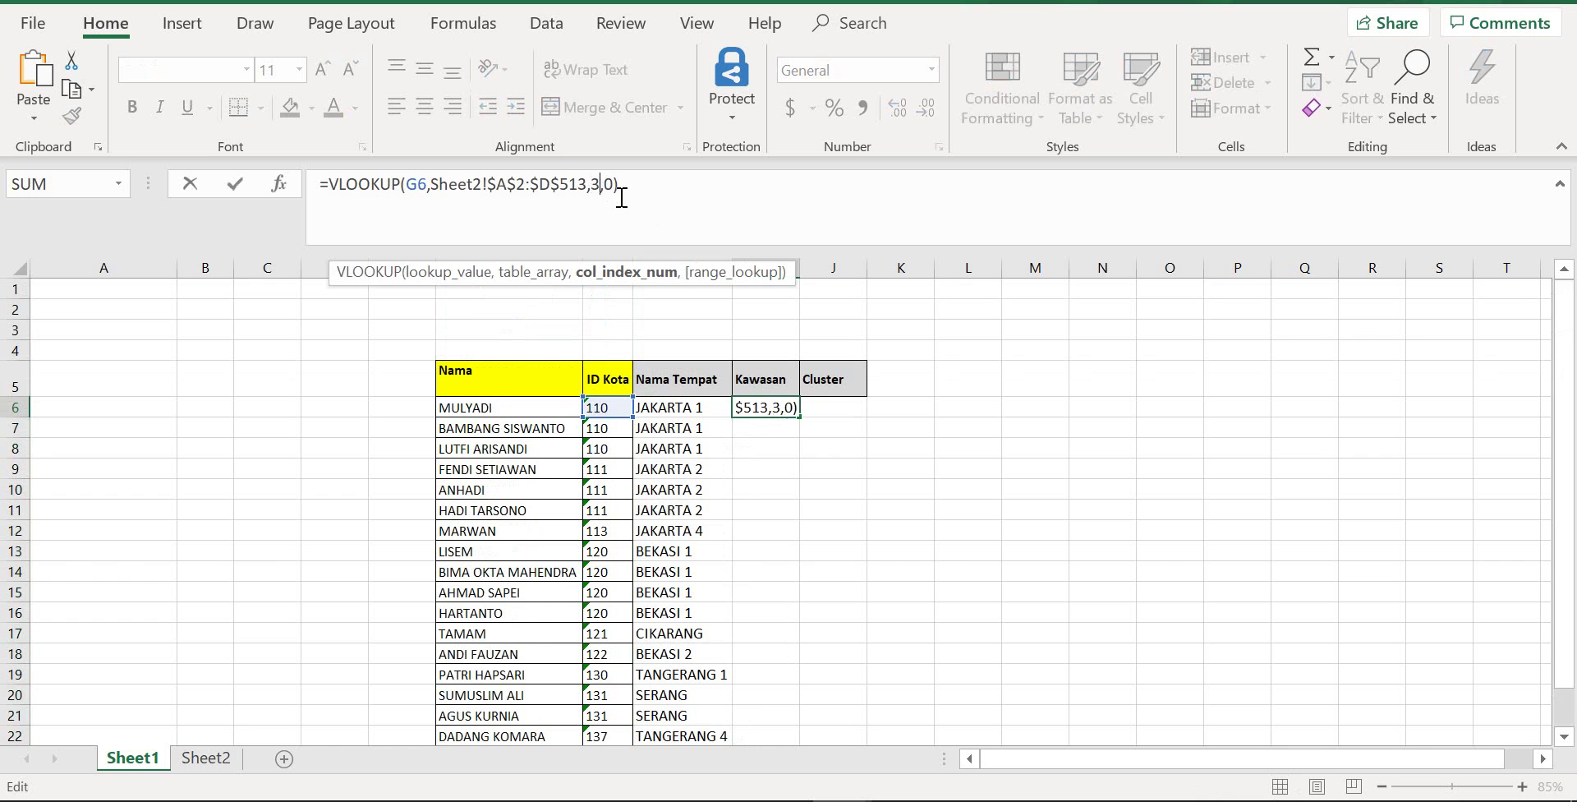
{"action": "key", "text": "Return"}
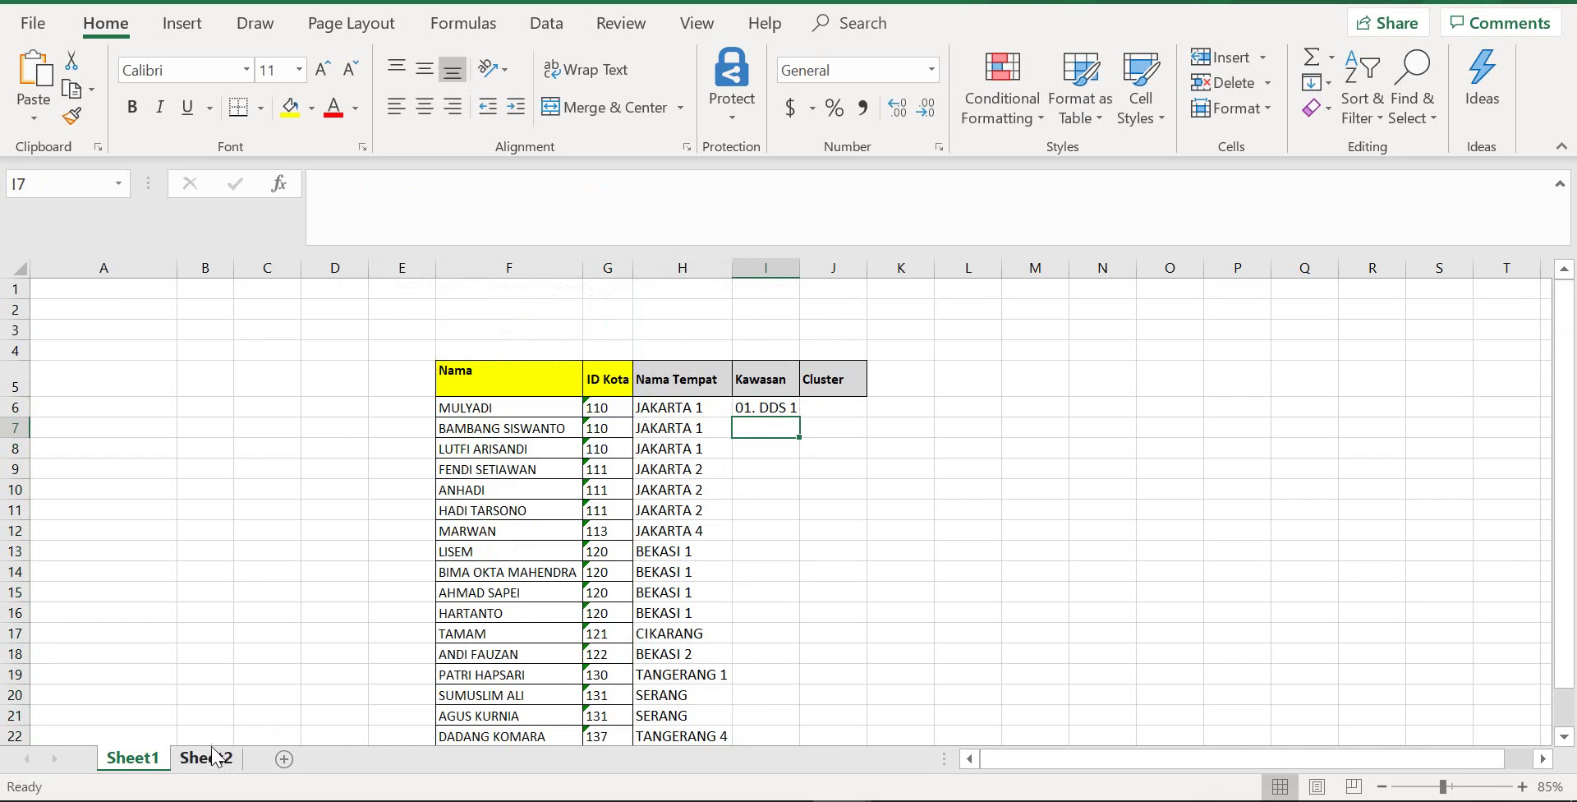
- Check the ID Kota, Nama Tempat, Kawasan and Cluster columns of Sheet2's table
{"action": "left_click", "coordinate": [210, 758]}
{"action": "left_click", "coordinate": [110, 324]}
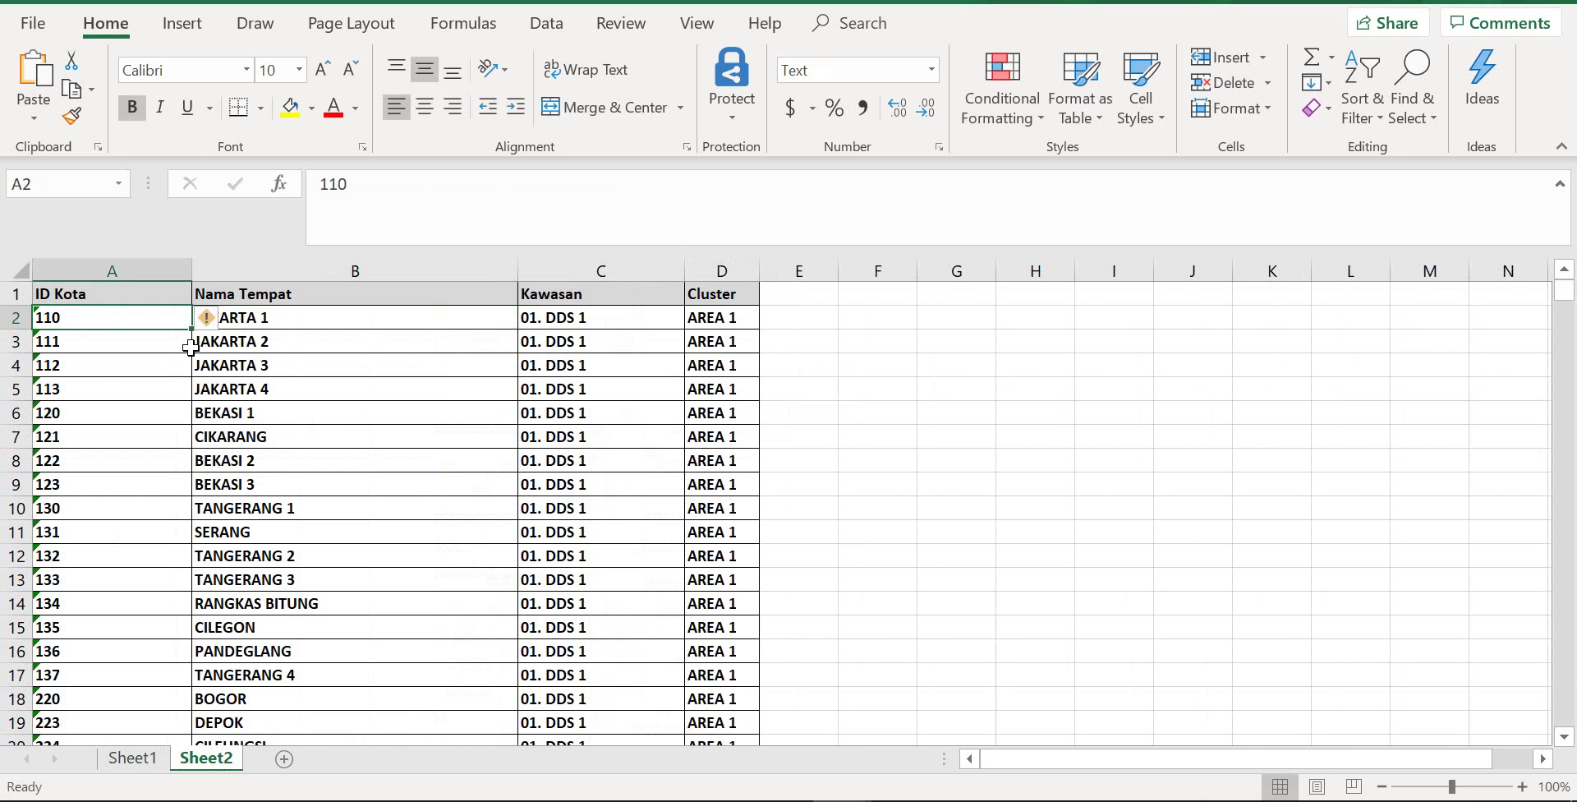
{"action": "left_click", "coordinate": [238, 320]}
{"action": "left_click", "coordinate": [560, 319]}
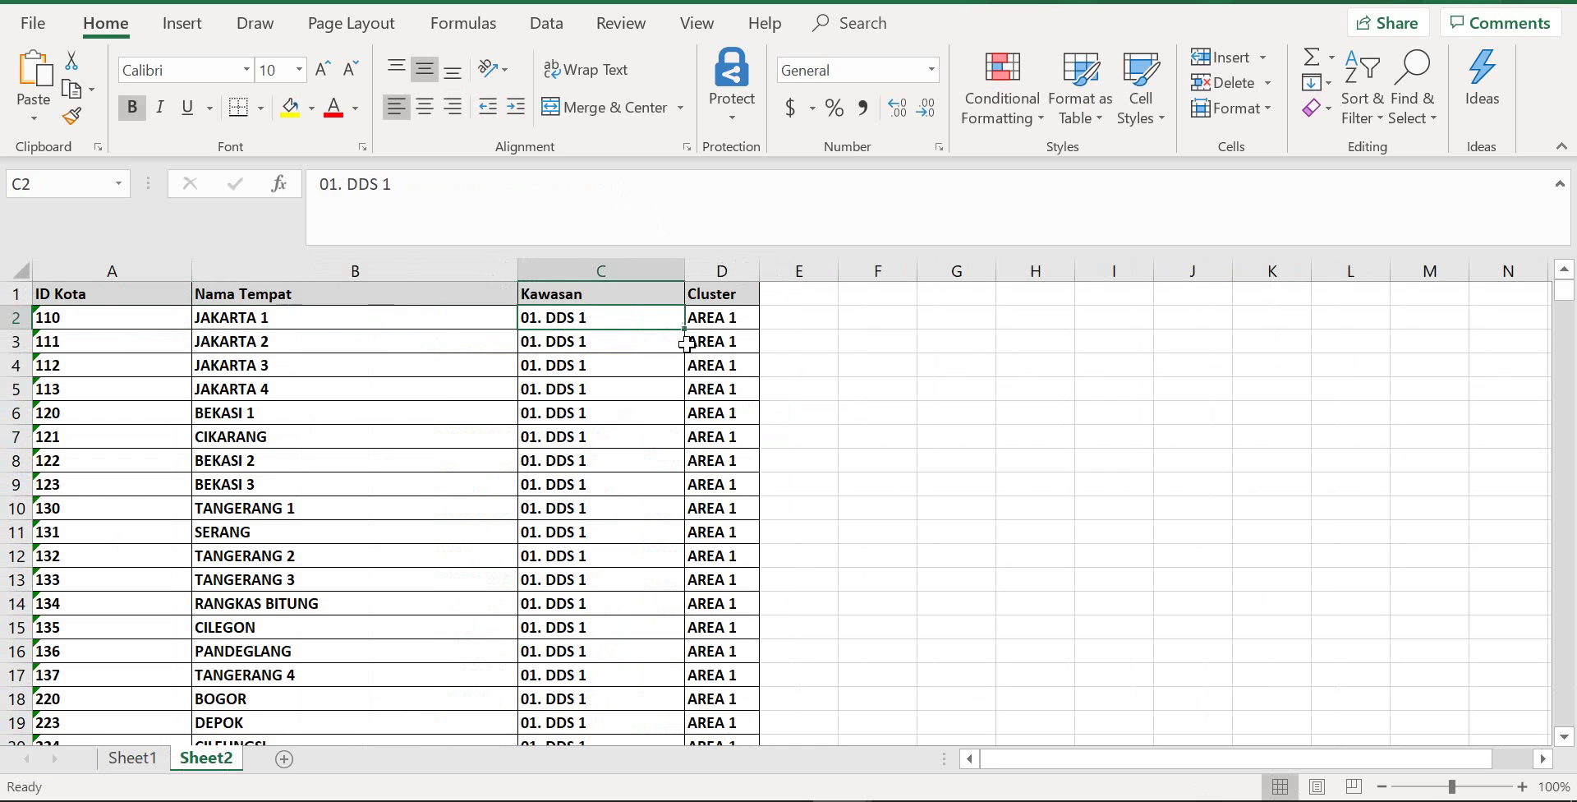
{"action": "left_click", "coordinate": [710, 322]}
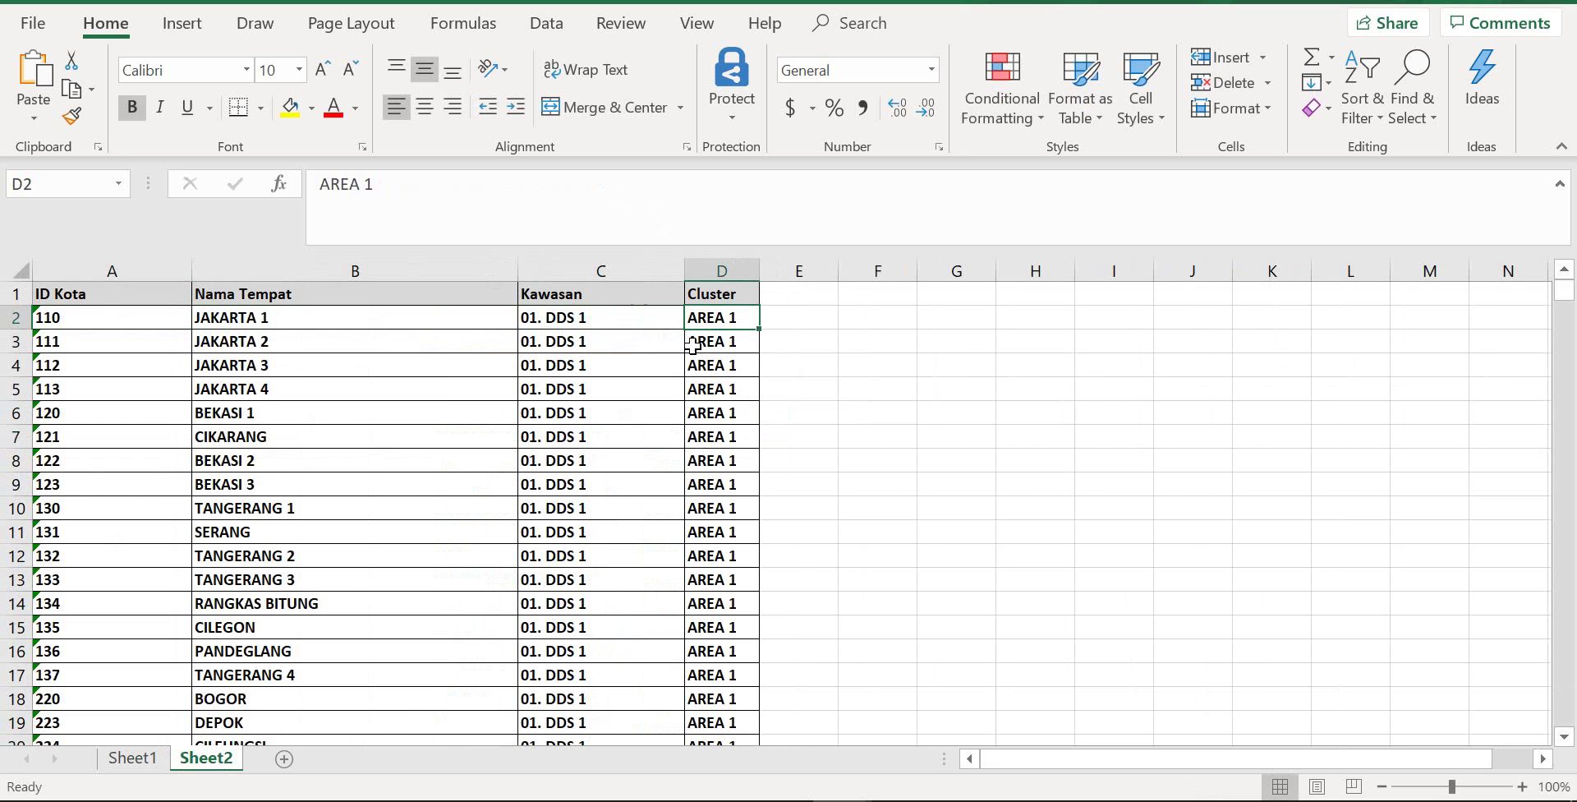
{"action": "left_click", "coordinate": [142, 758]}
- Copy the Kawasan lookup down to I24 and autofit column I
{"action": "left_click", "coordinate": [775, 406]}
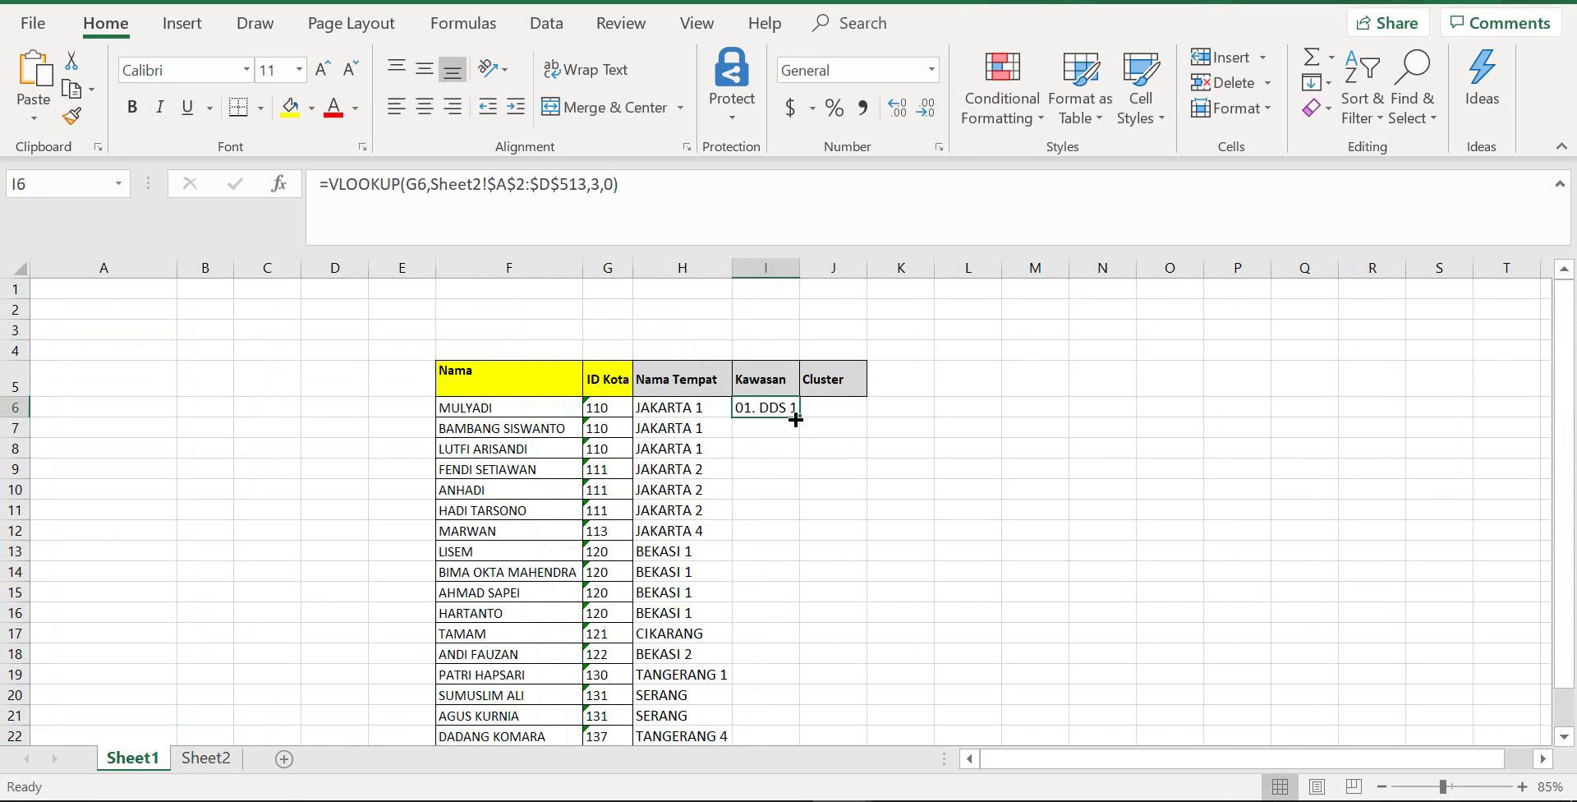
{"action": "double_click", "coordinate": [795, 419]}
{"action": "scroll", "coordinate": [793, 501], "scroll_direction": "down", "scroll_amount": 4}
{"action": "scroll", "coordinate": [789, 498], "scroll_direction": "up", "scroll_amount": 4}
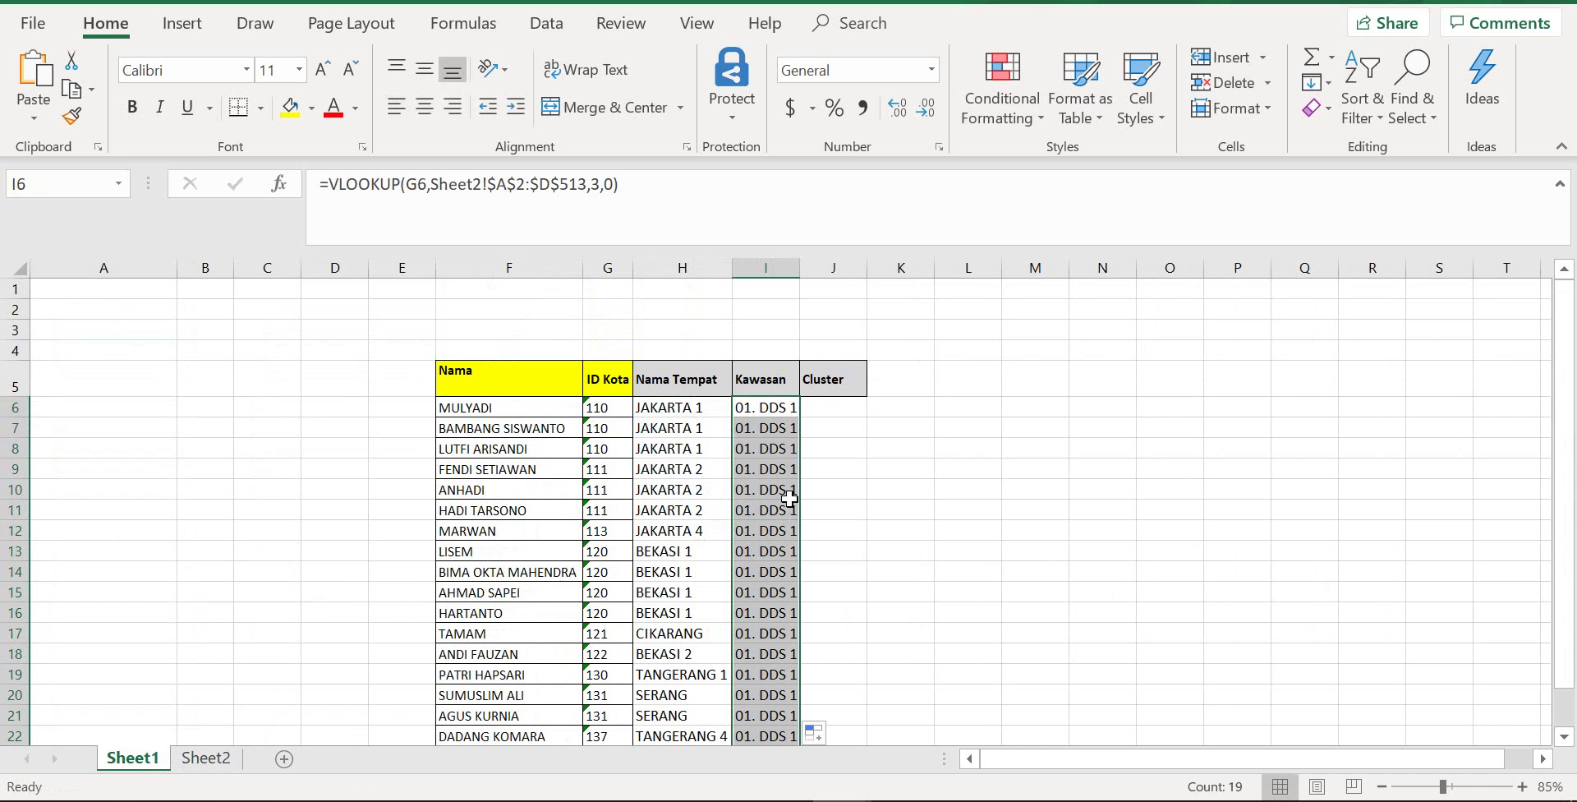
{"action": "double_click", "coordinate": [795, 268]}
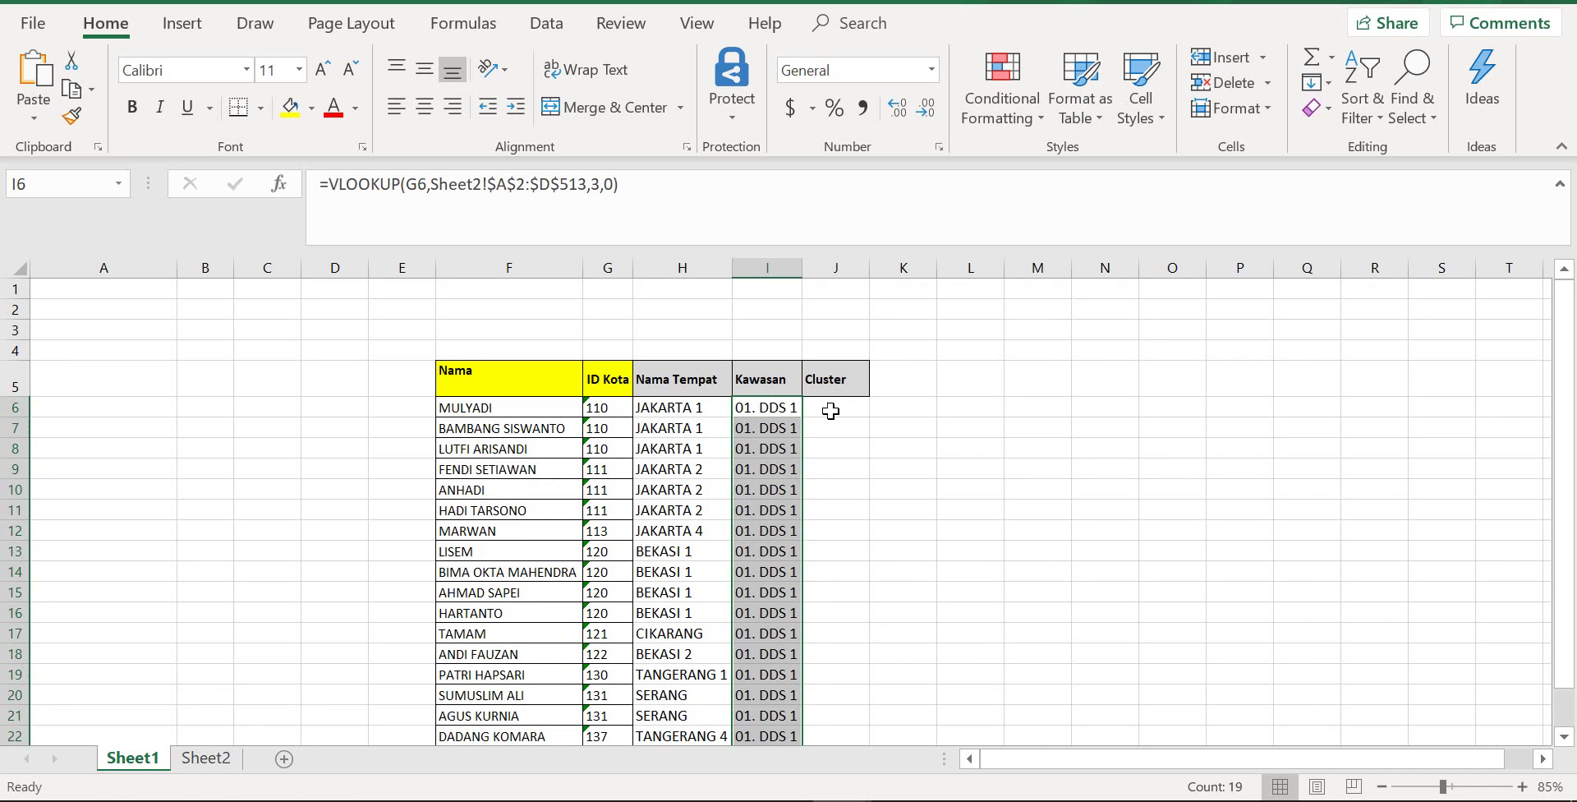
{"action": "left_click", "coordinate": [771, 409]}
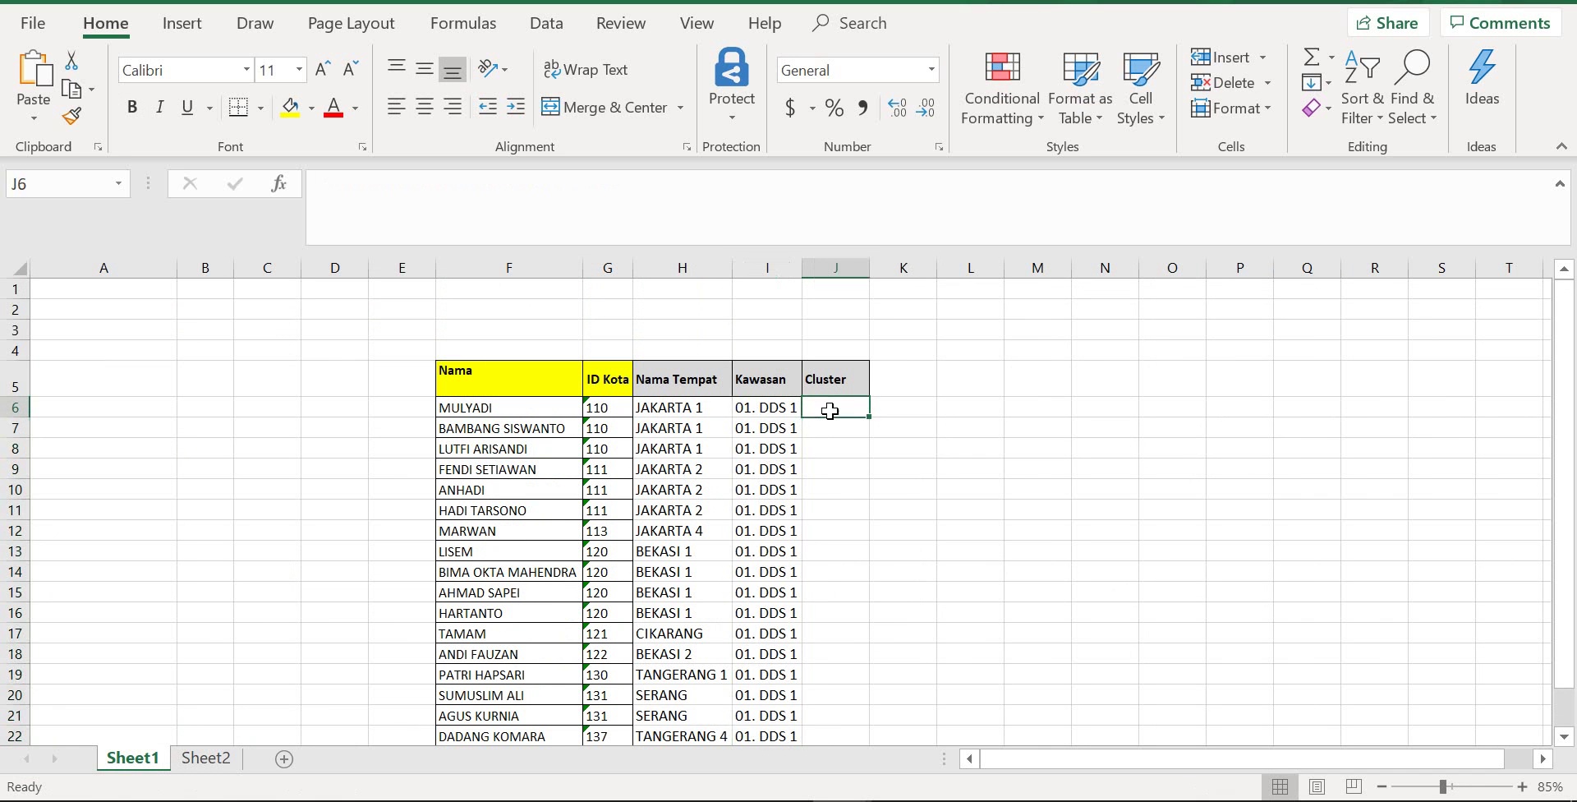
- Insert a blank row above the header of Sheet2's lookup table
{"action": "left_click", "coordinate": [206, 757]}
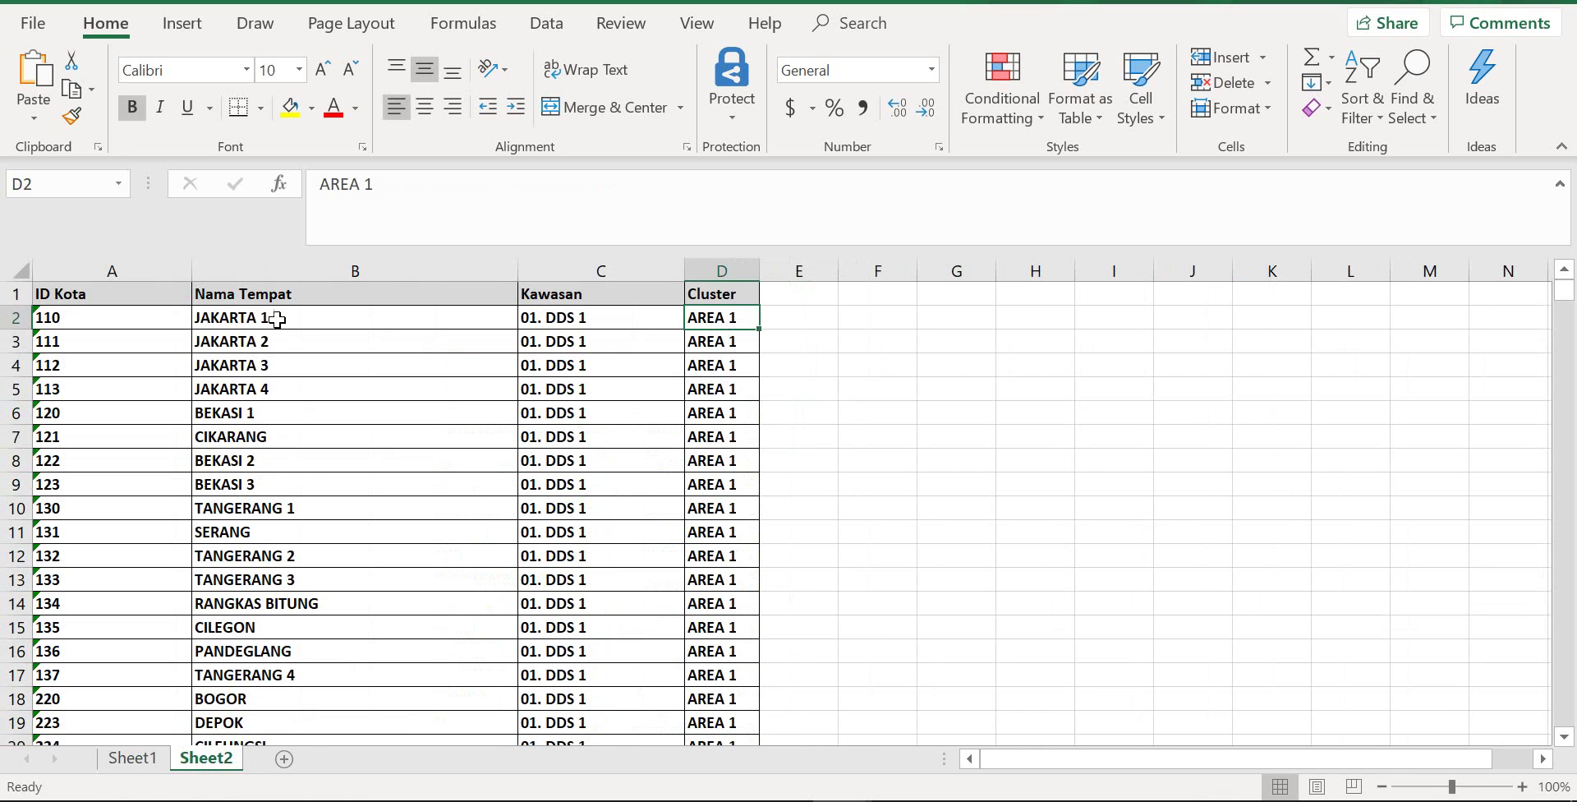
{"action": "key", "text": "Home"}
{"action": "key", "text": "Right"}
{"action": "key", "text": "Right"}
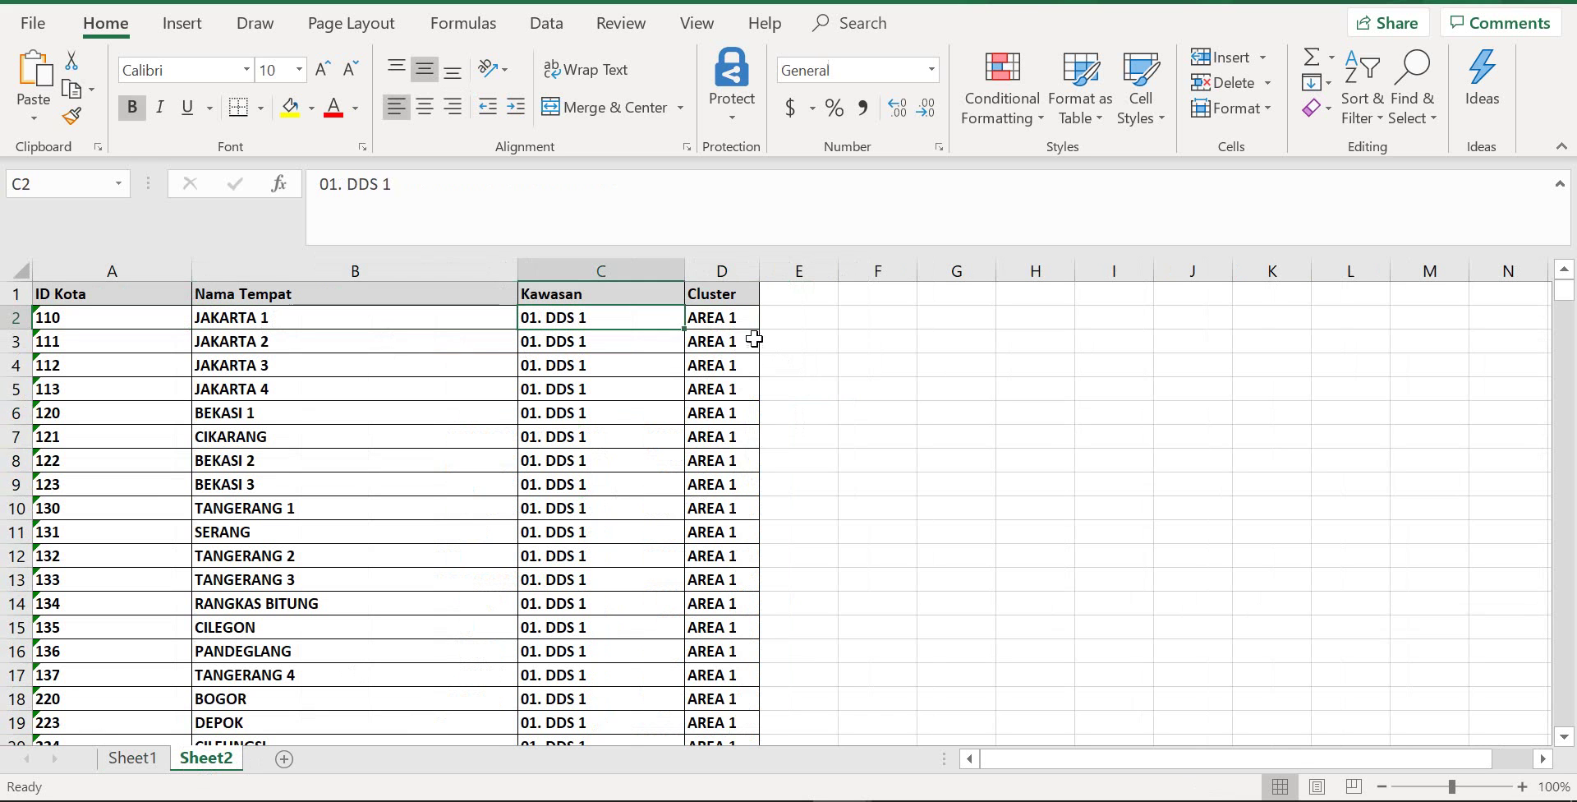
{"action": "key", "text": "Right"}
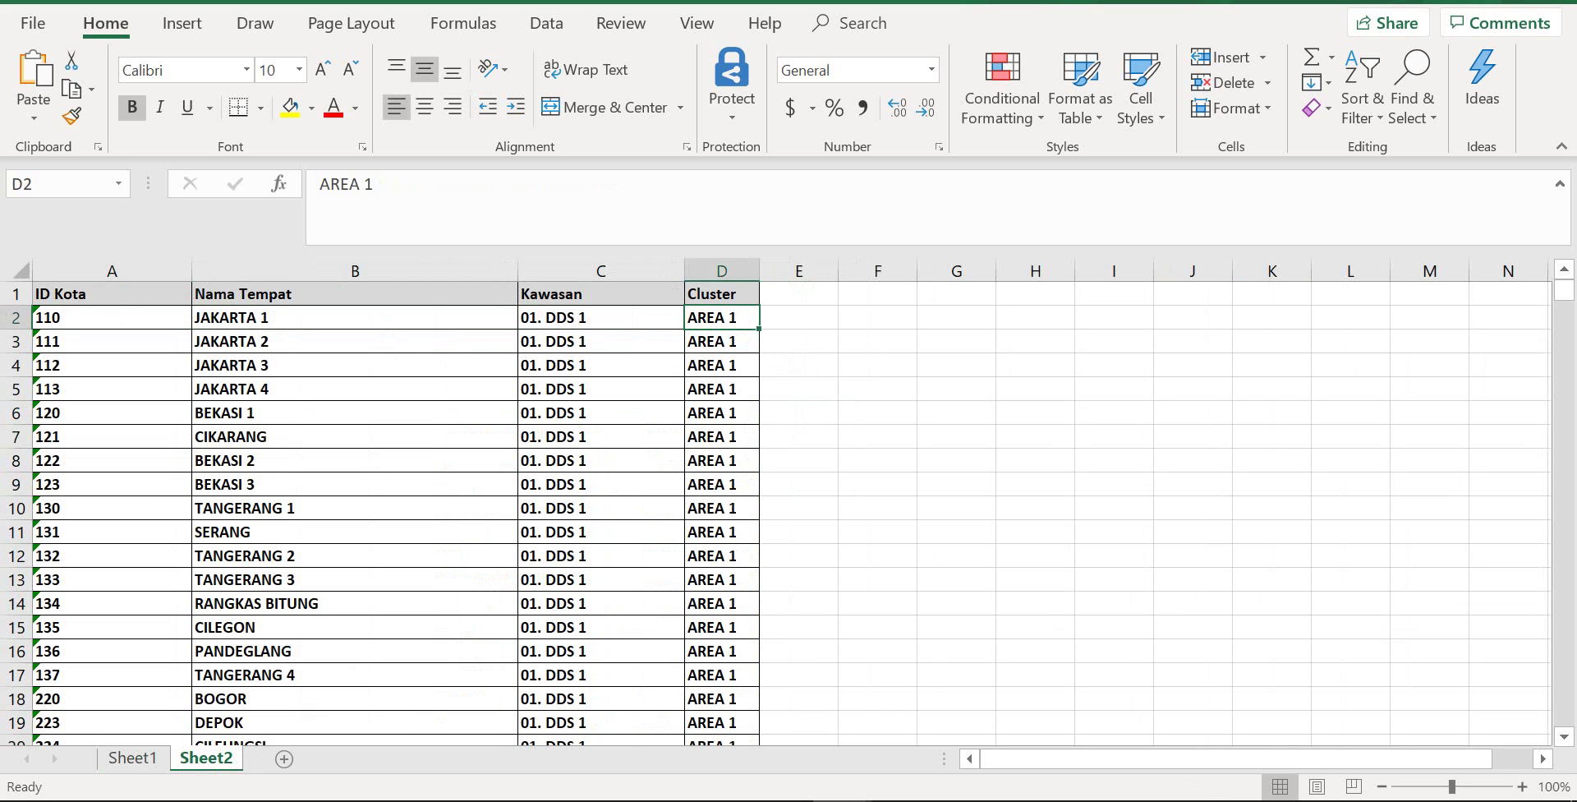
{"action": "left_click", "coordinate": [12, 295]}
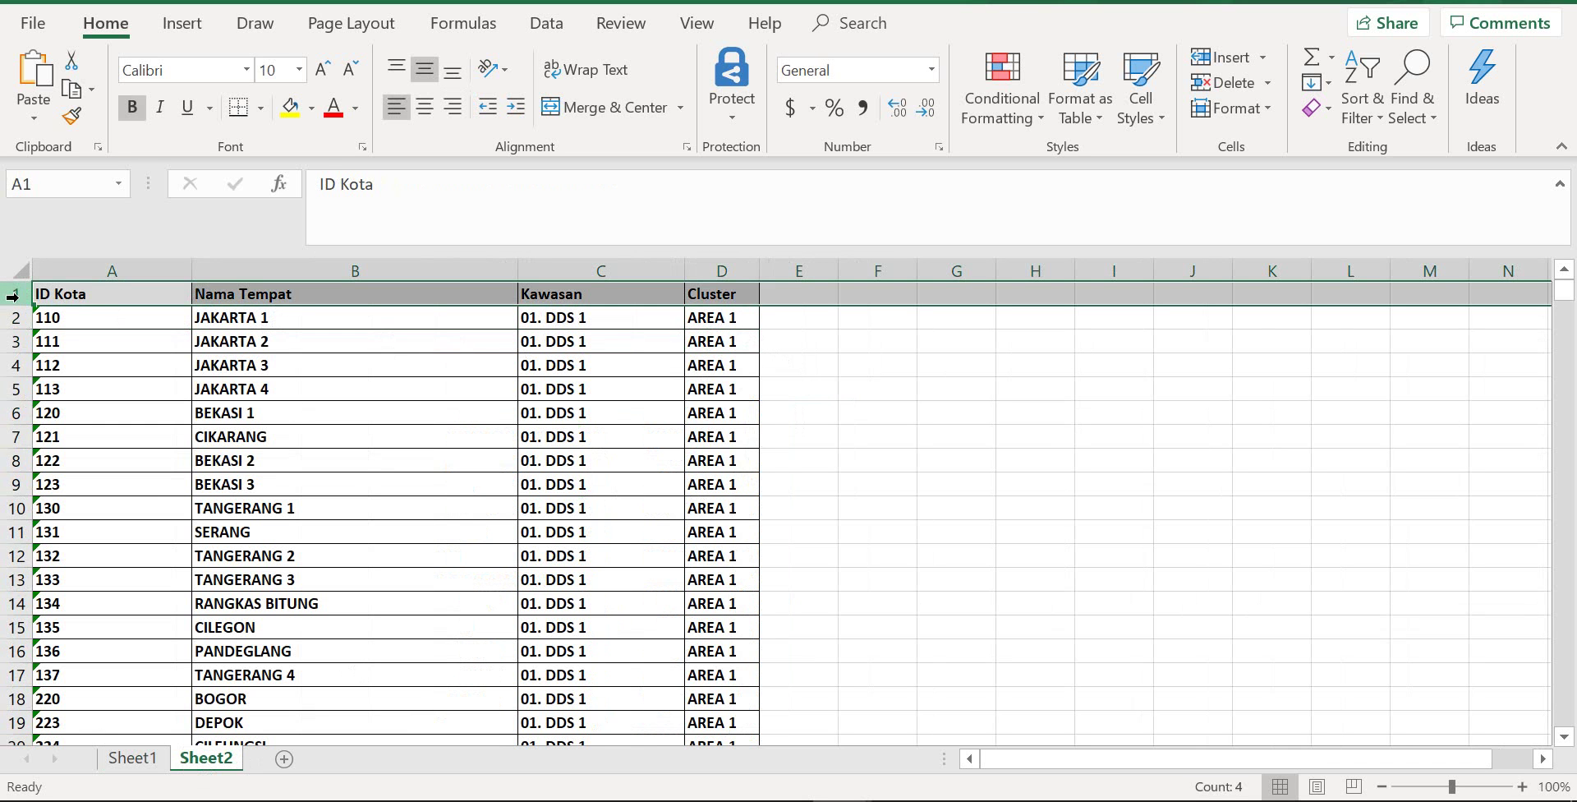
{"action": "key", "text": "ctrl+shift+plus"}
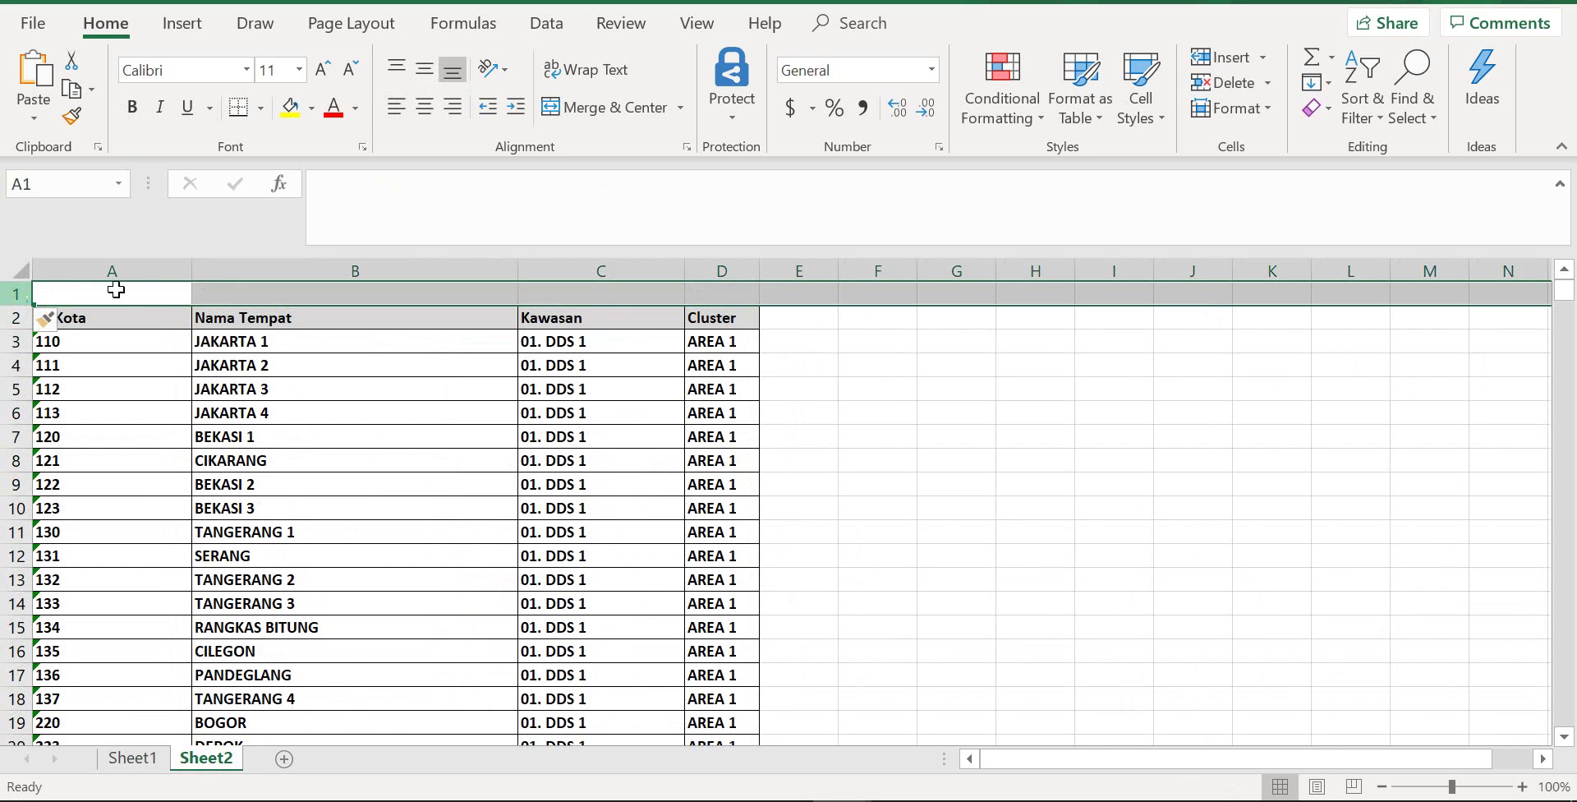
- Number the table columns 1, 2, 3 and 4 across A1:D1
{"action": "left_click", "coordinate": [115, 293]}
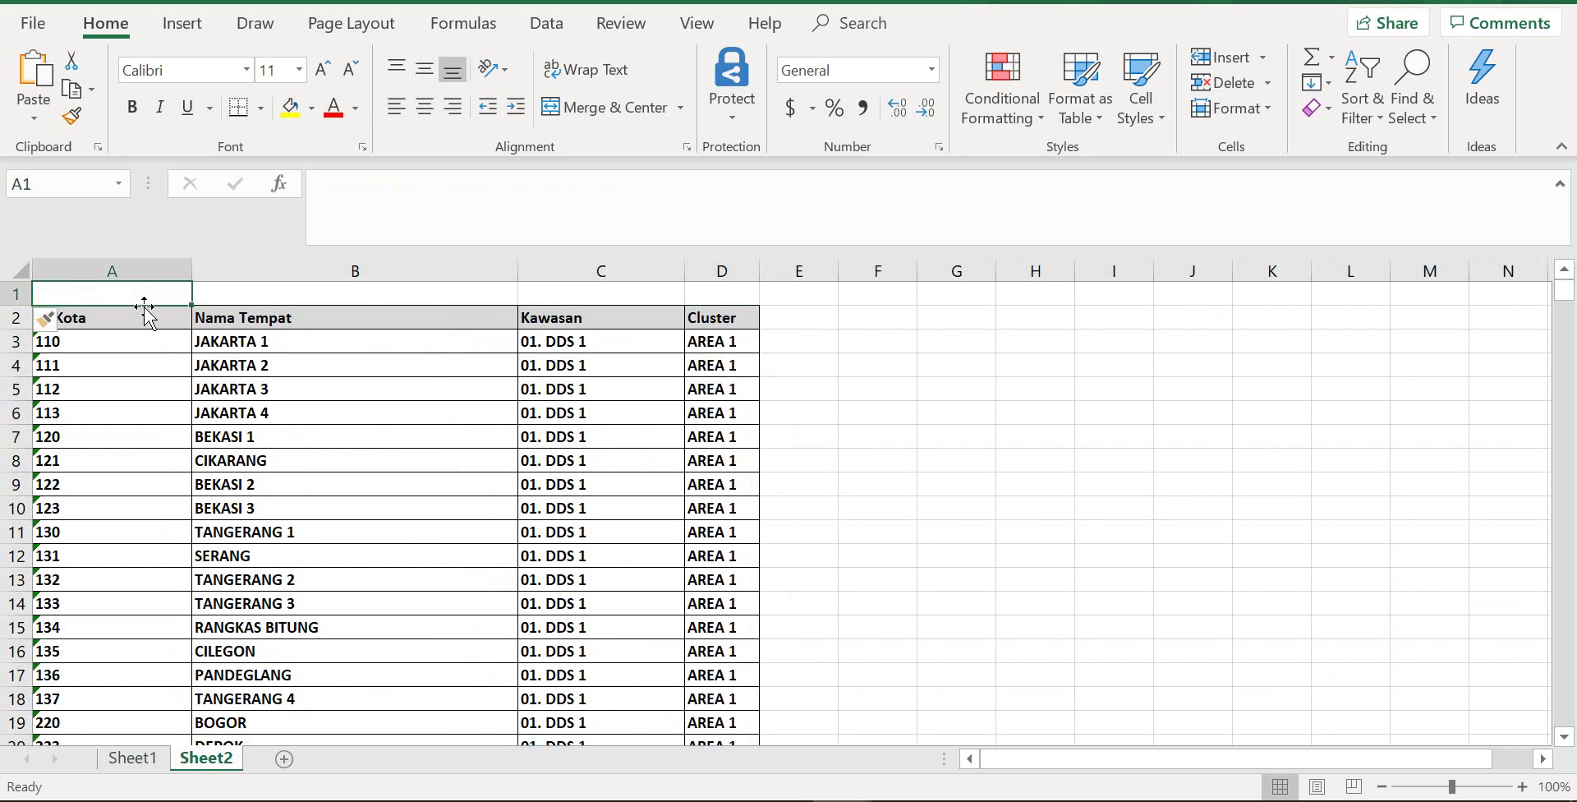
{"action": "type", "text": "1"}
{"action": "key", "text": "Tab"}
{"action": "type", "text": "2"}
{"action": "key", "text": "Tab"}
{"action": "type", "text": "2"}
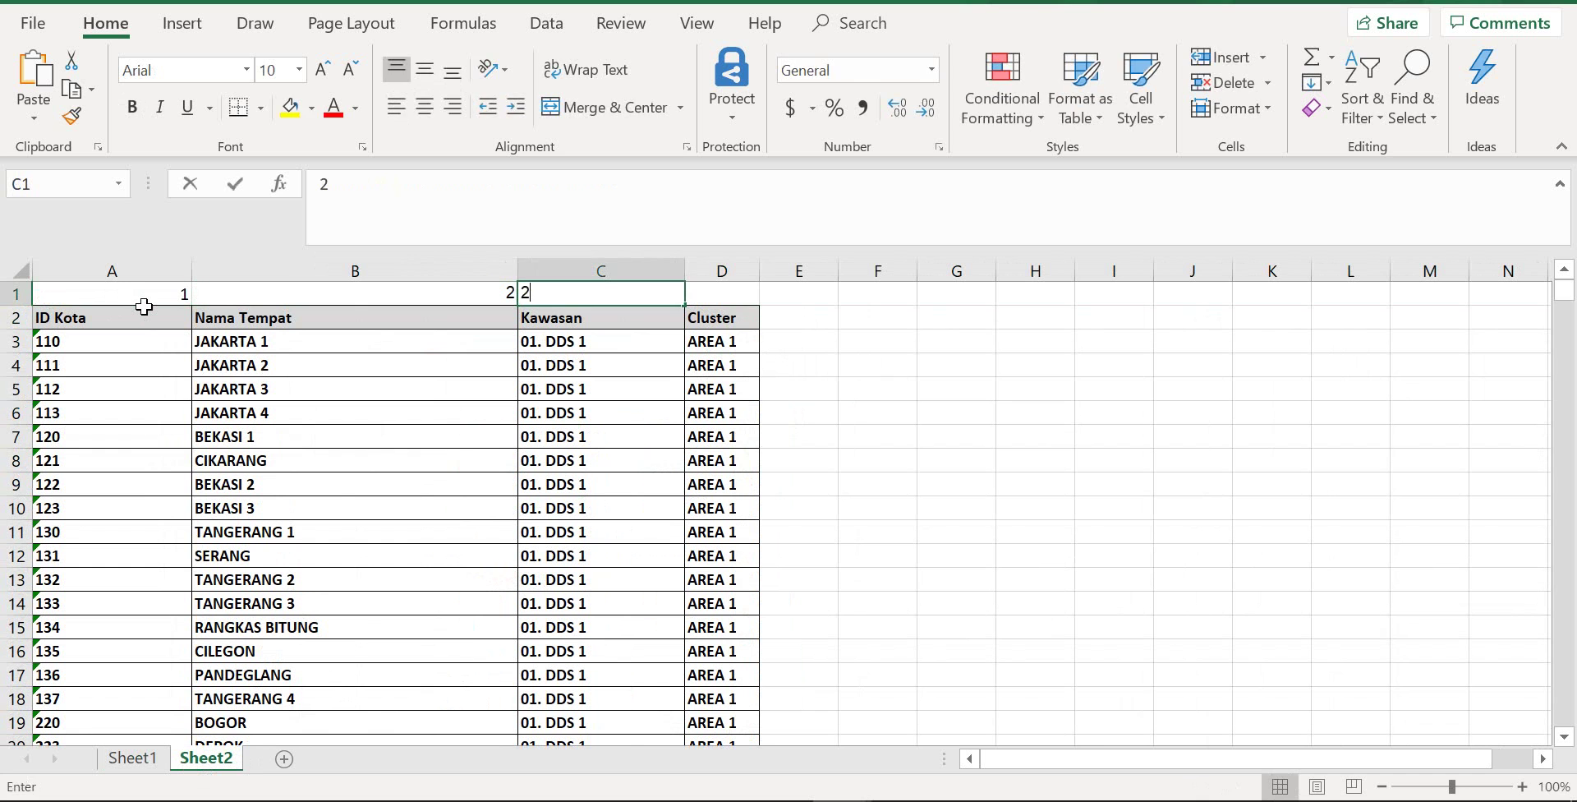
{"action": "key", "text": "Tab"}
{"action": "key", "text": "shift+Tab"}
{"action": "type", "text": "3"}
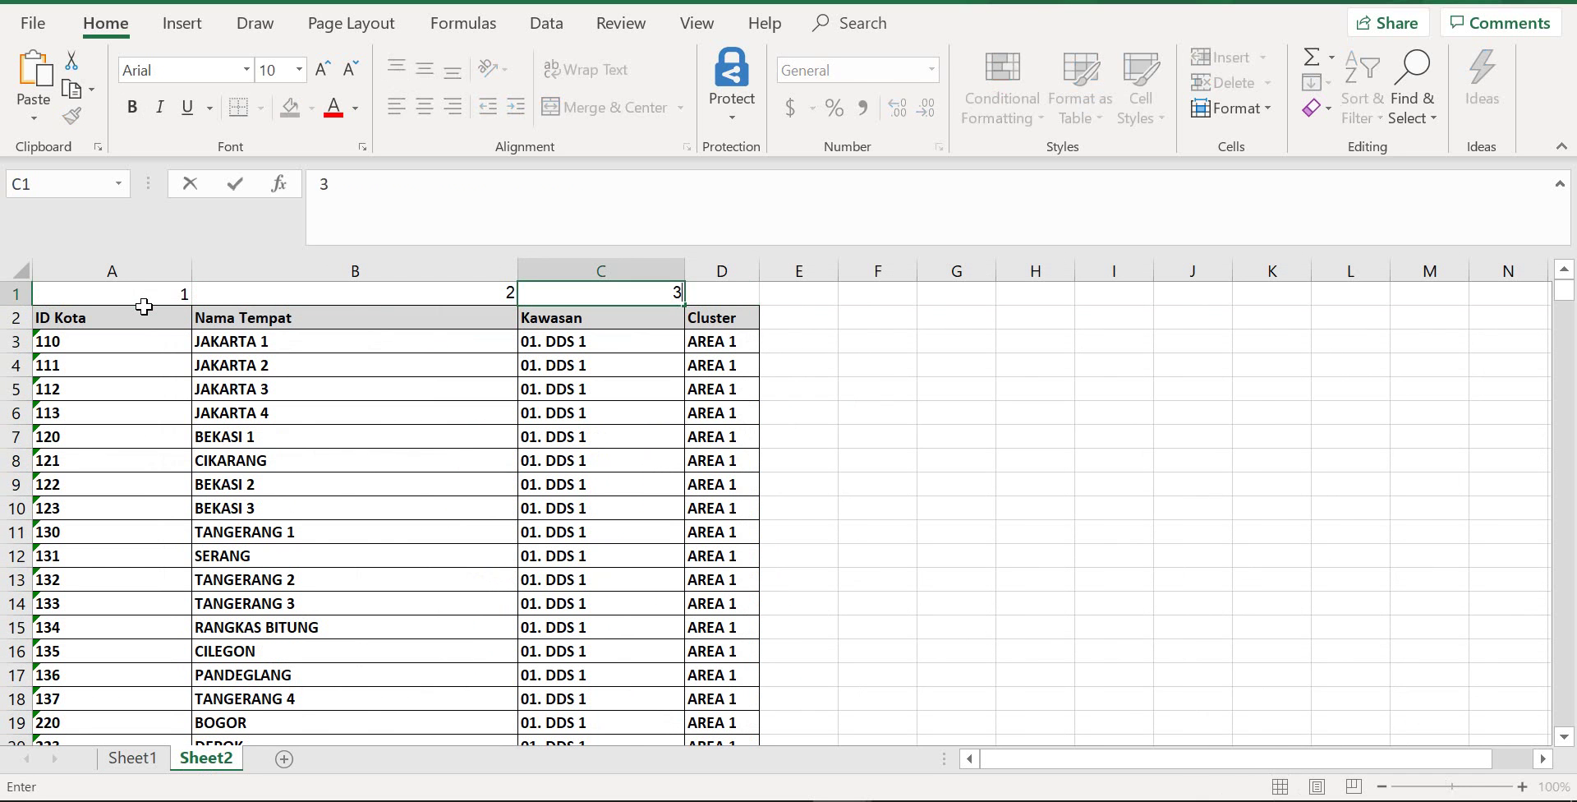
{"action": "key", "text": "Tab"}
{"action": "type", "text": "4"}
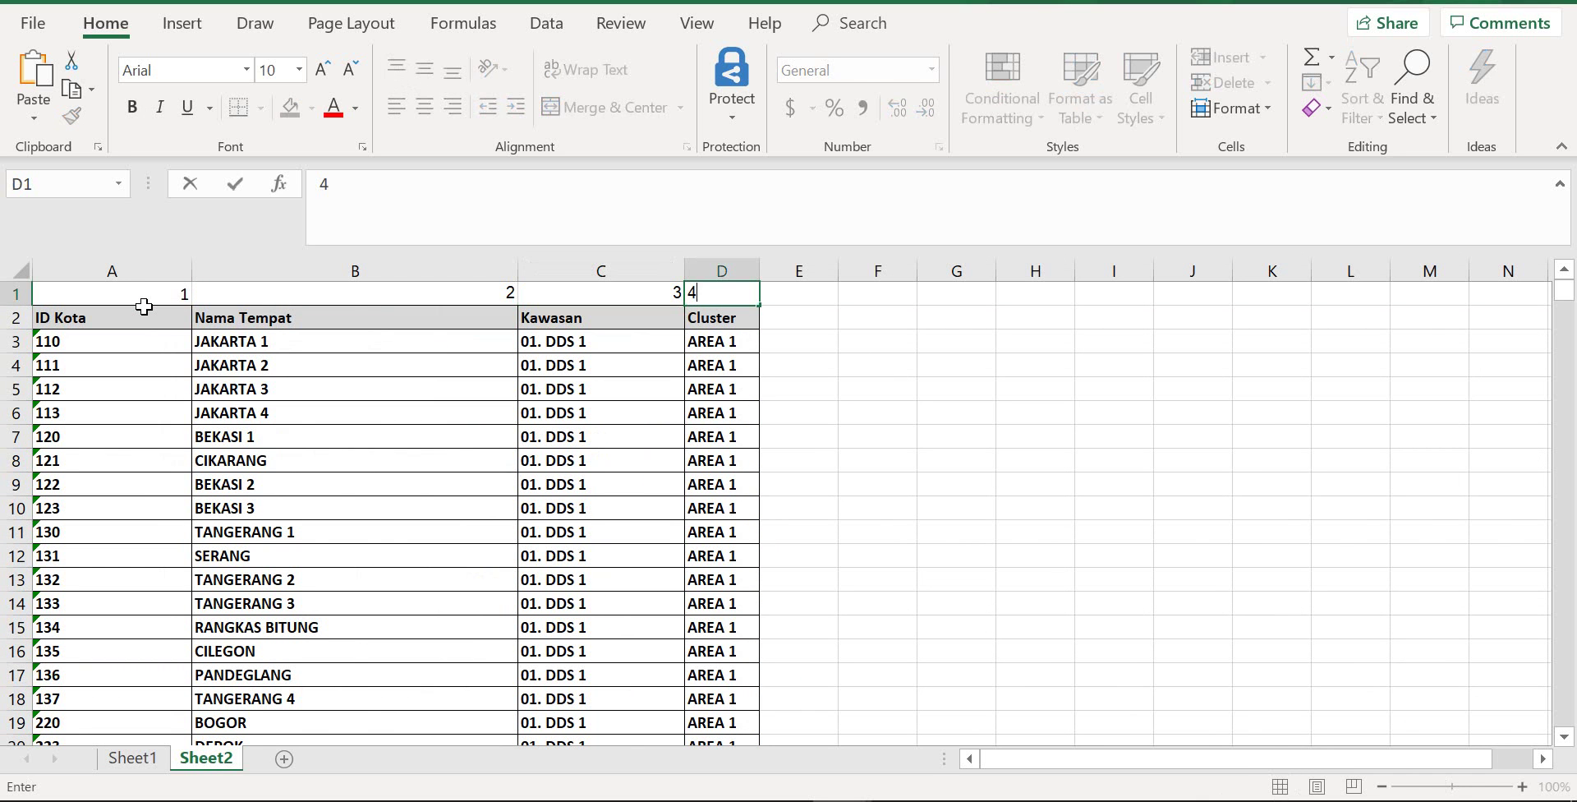
{"action": "left_click", "coordinate": [921, 392]}
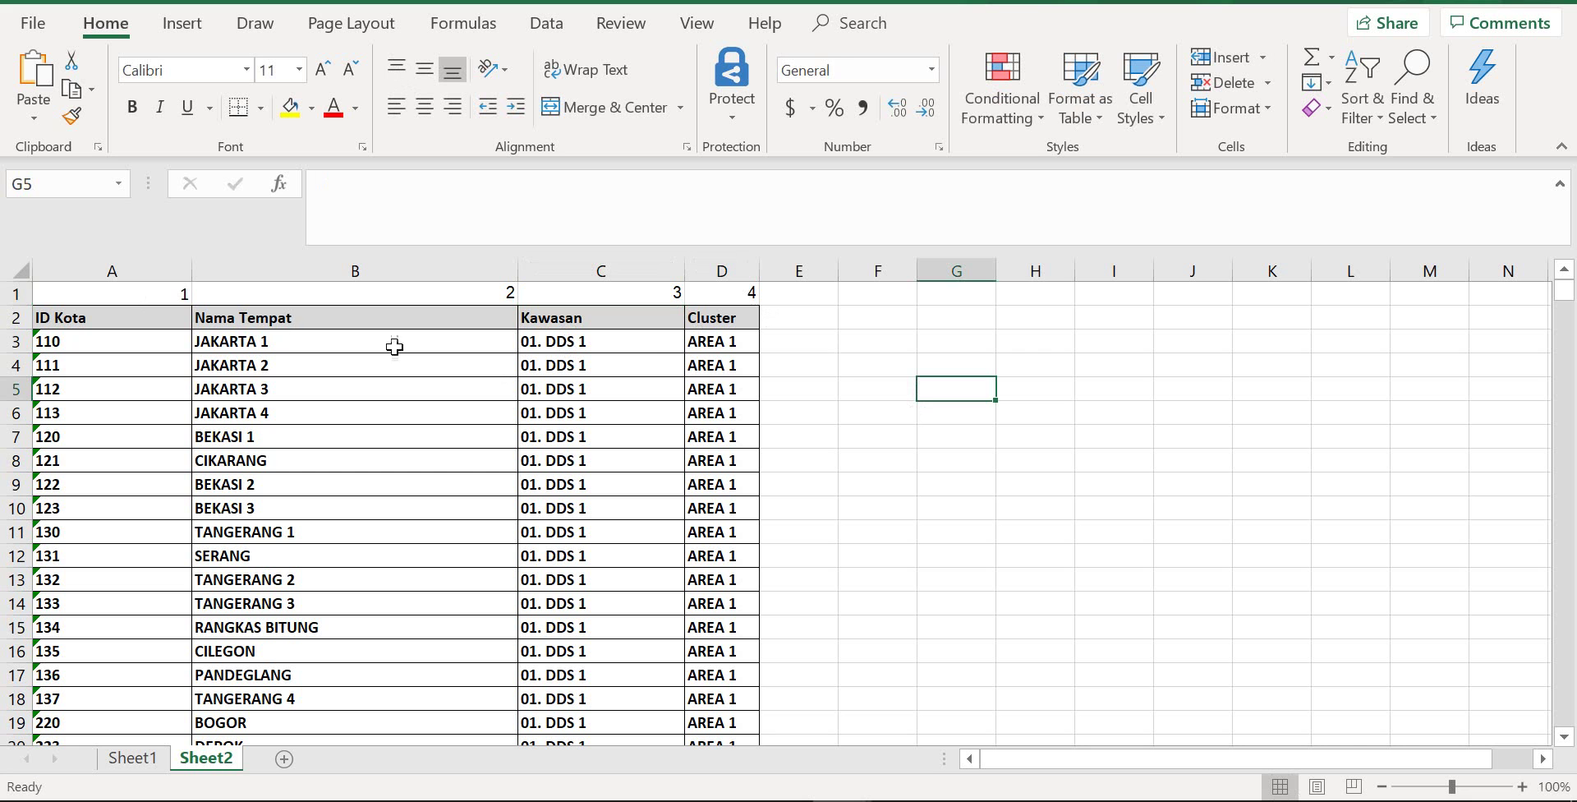
- Inspect the lookup table's values in cells A4, B3, C3 and D3
{"action": "left_click", "coordinate": [97, 354]}
{"action": "left_click", "coordinate": [408, 339]}
{"action": "left_click", "coordinate": [600, 341]}
{"action": "left_click", "coordinate": [704, 337]}
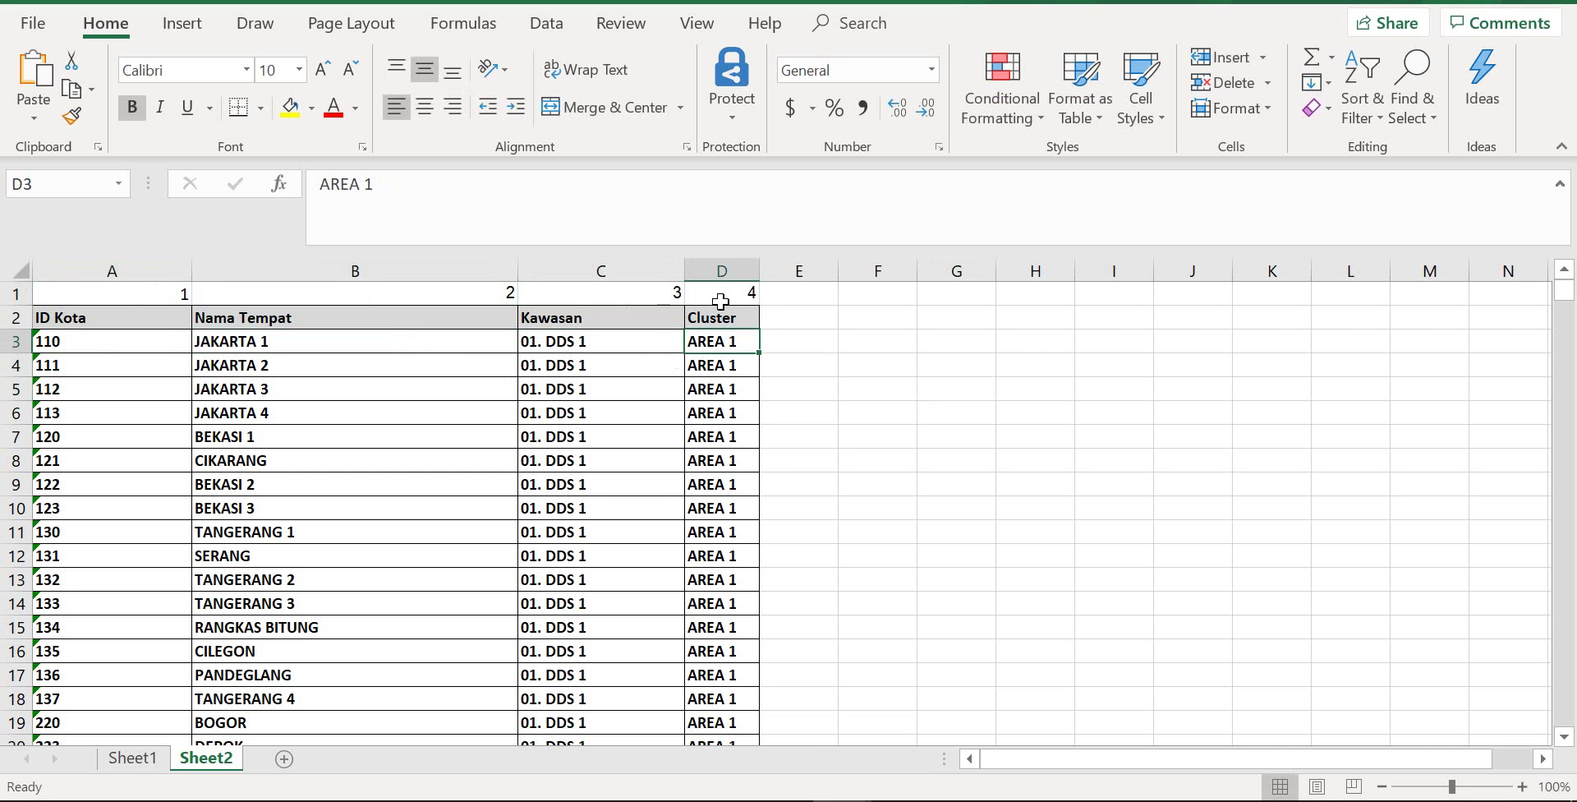
- Copy the Kawasan VLOOKUP formula from I6 on Sheet1 into J6
{"action": "left_click", "coordinate": [142, 759]}
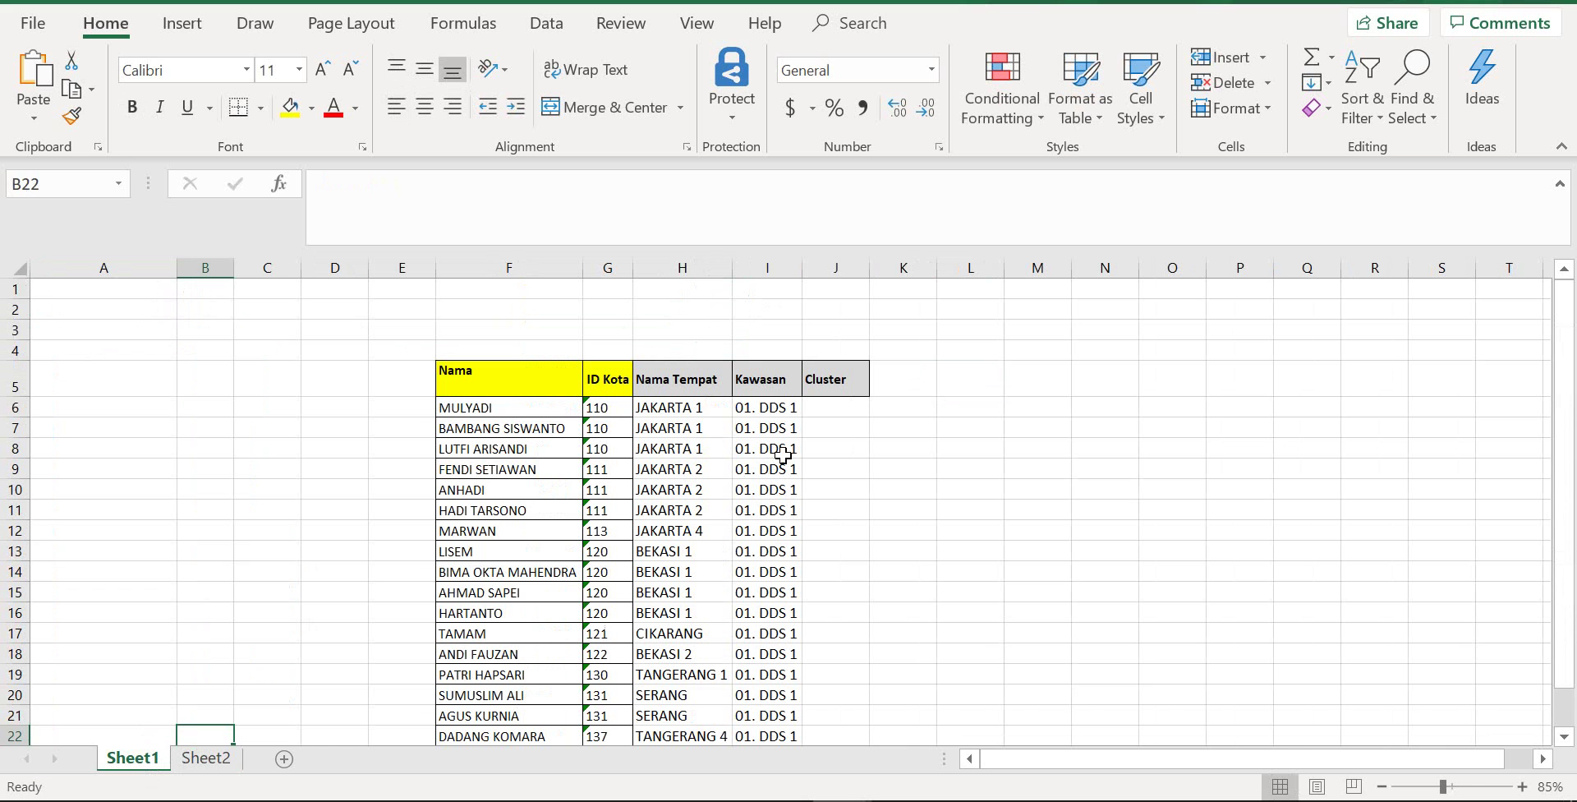
{"action": "left_click", "coordinate": [775, 410]}
{"action": "left_click_drag", "start_coordinate": [705, 182], "coordinate": [157, 179]}
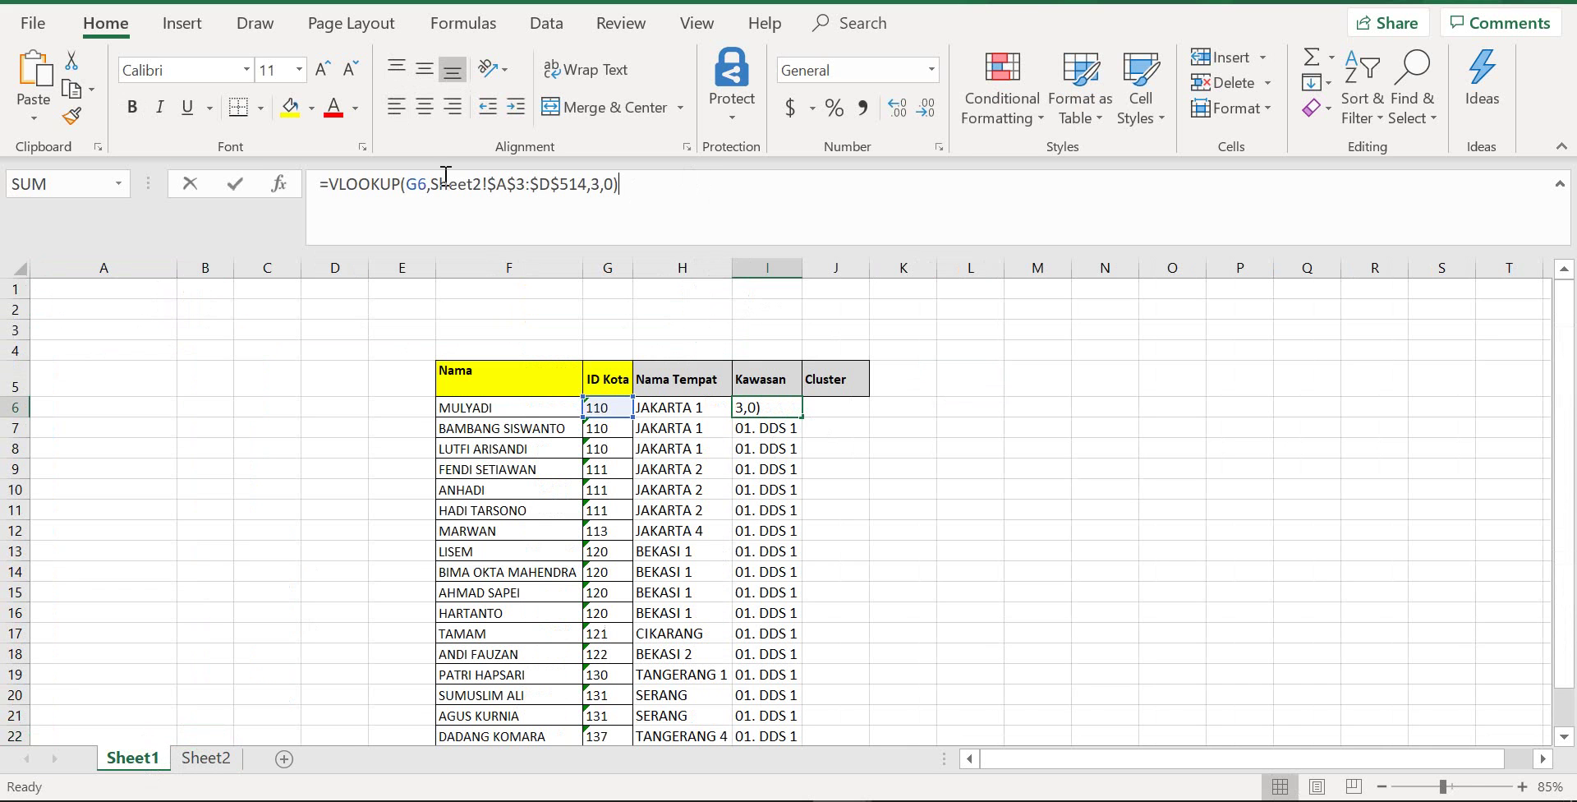
{"action": "key", "text": "ctrl+c"}
{"action": "left_click", "coordinate": [844, 406]}
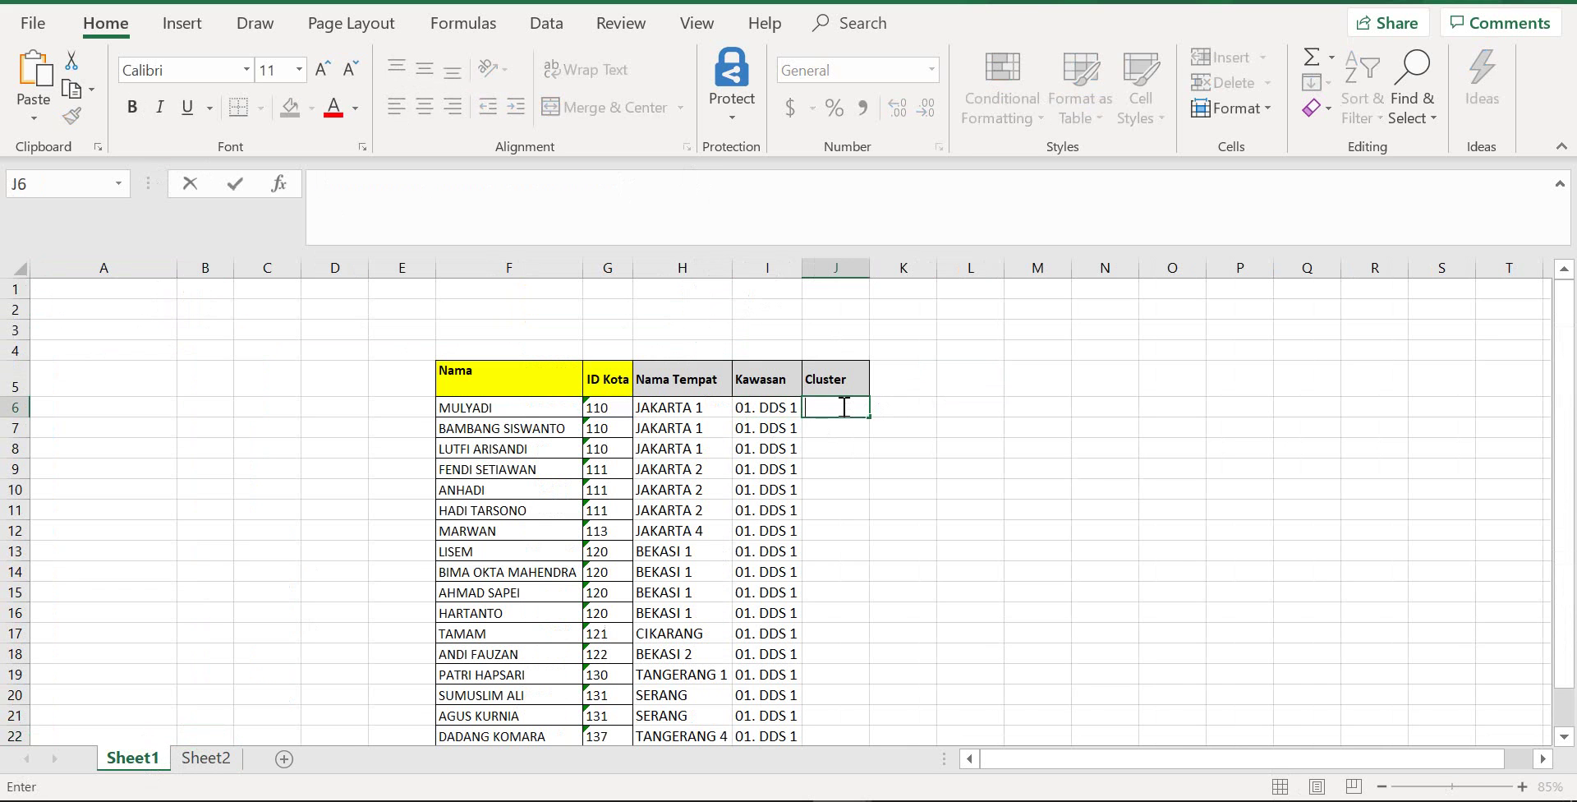
{"action": "key", "text": "ctrl+v"}
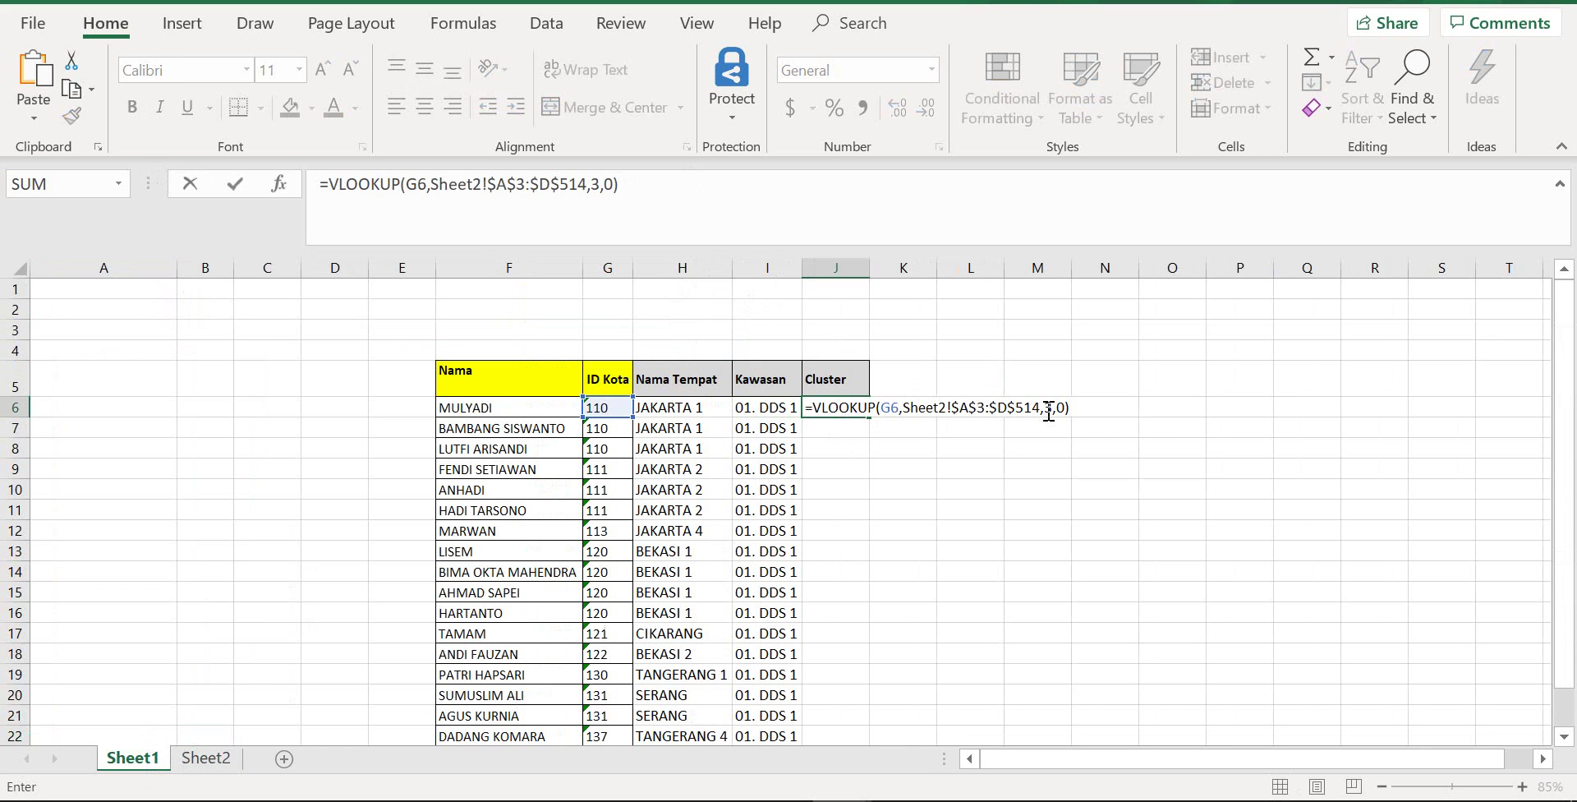
- Change J6's column index from 3 to 4 and fill the Cluster formula down to J24
{"action": "left_click", "coordinate": [1049, 409]}
{"action": "key", "text": "Delete"}
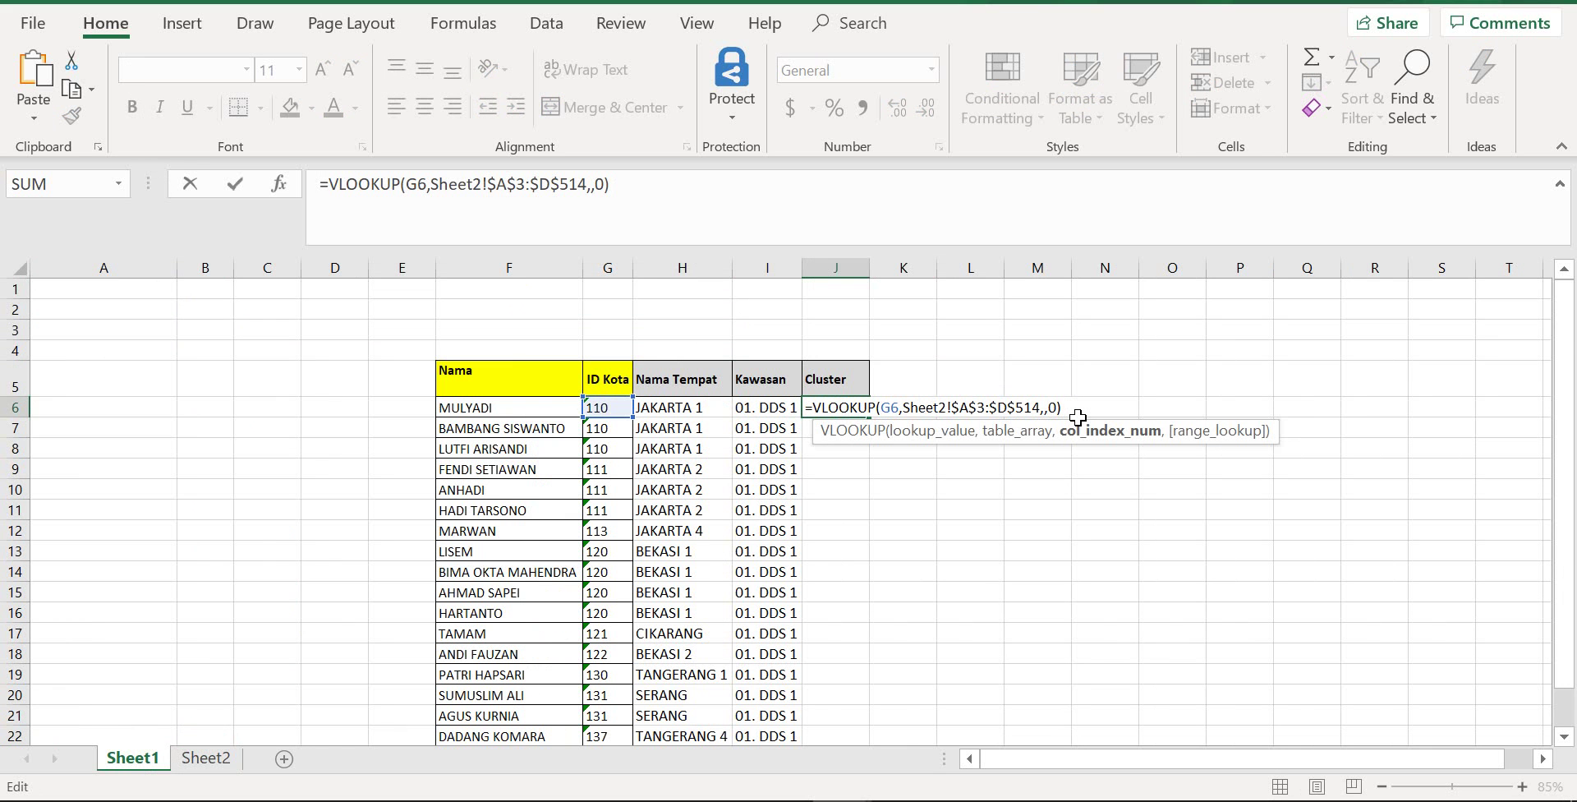
{"action": "type", "text": "4"}
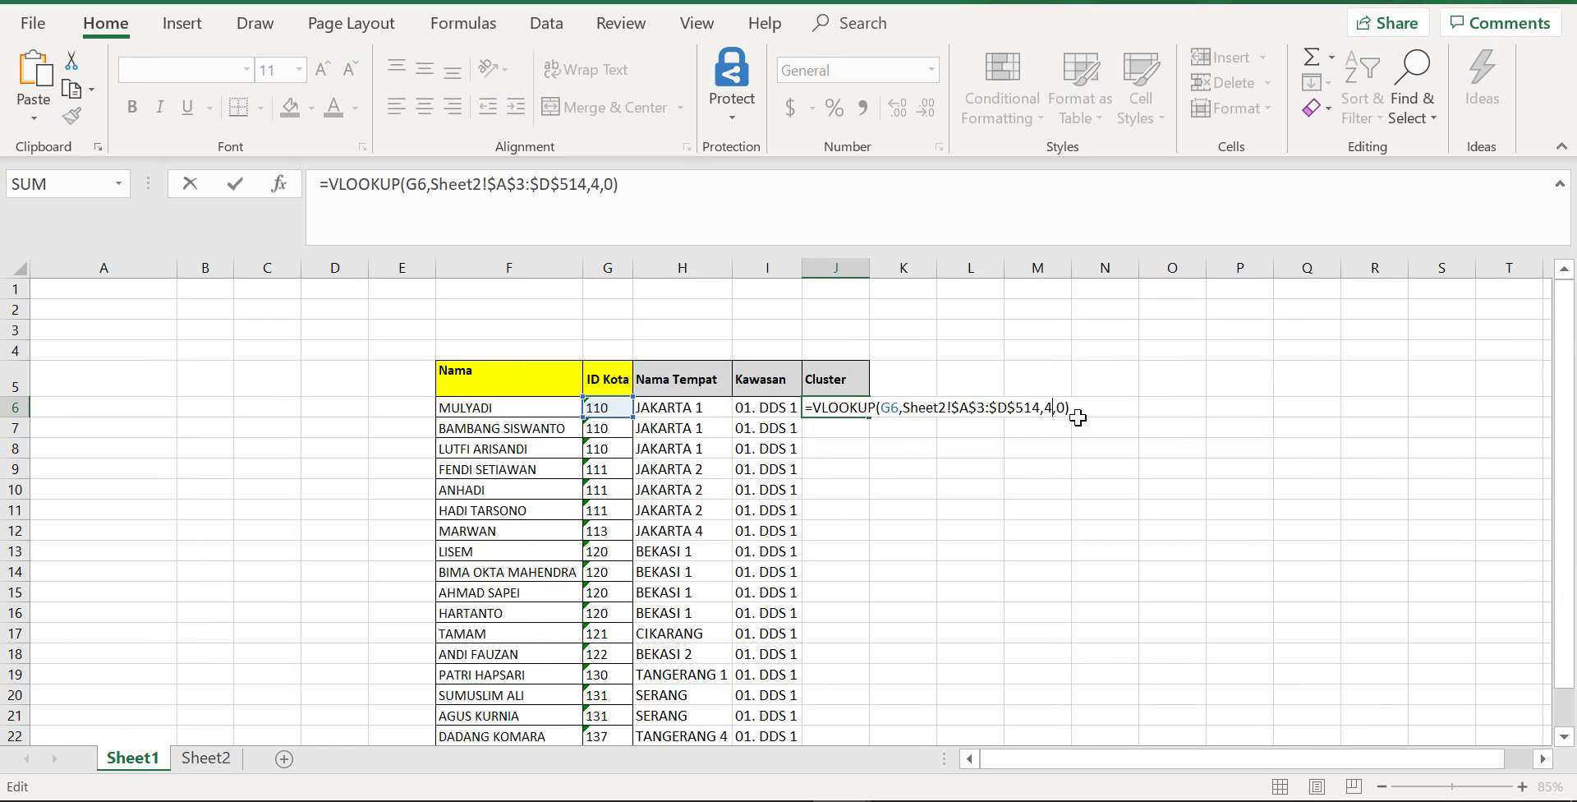
{"action": "key", "text": "Return"}
{"action": "left_click", "coordinate": [845, 402]}
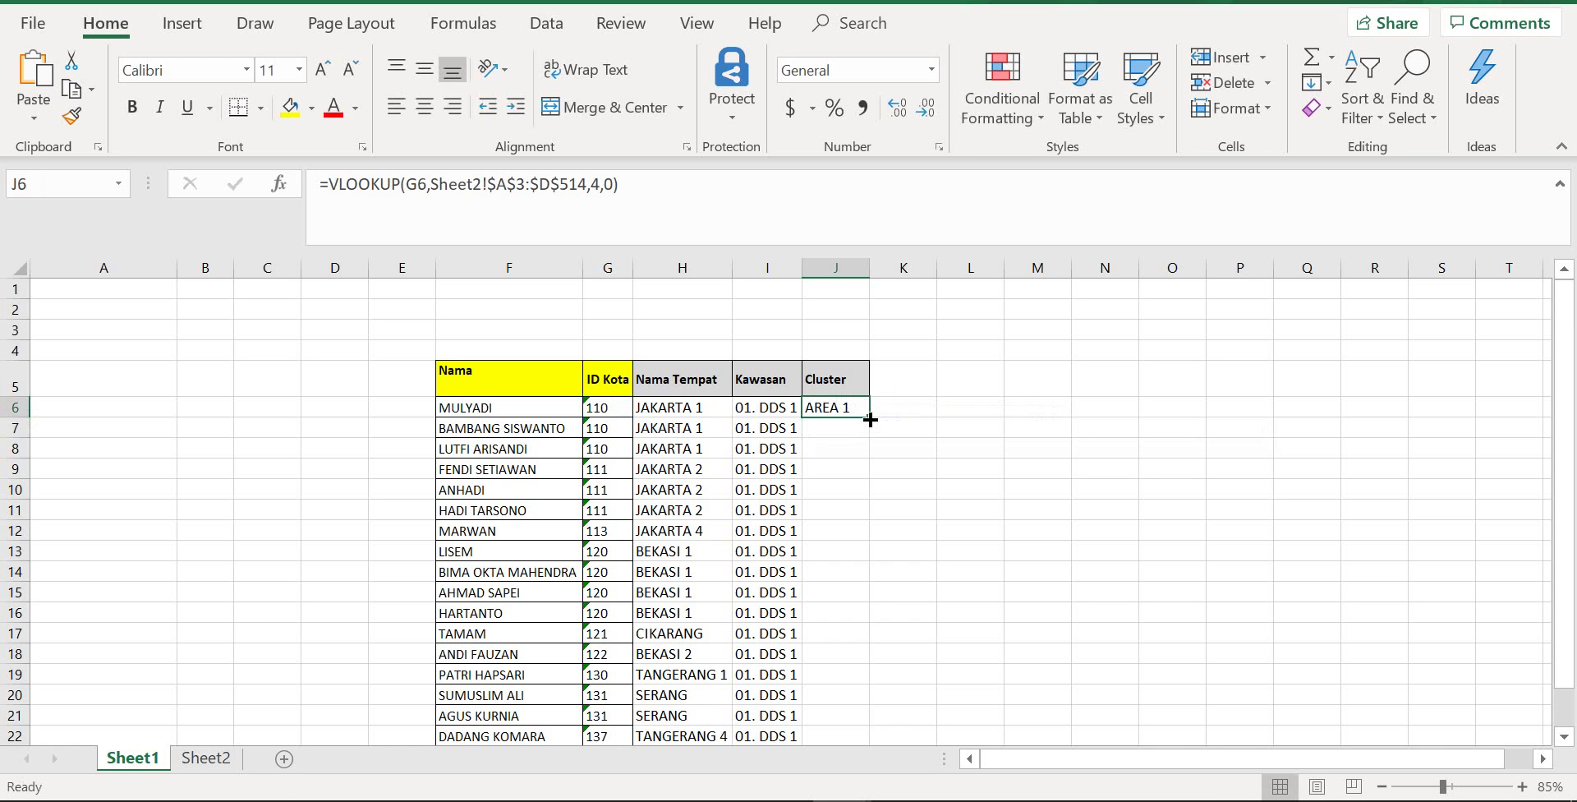
{"action": "double_click", "coordinate": [868, 416]}
- Check the filled lookup columns against Sheet2's lookup table
{"action": "scroll", "coordinate": [875, 452], "scroll_direction": "down", "scroll_amount": 5}
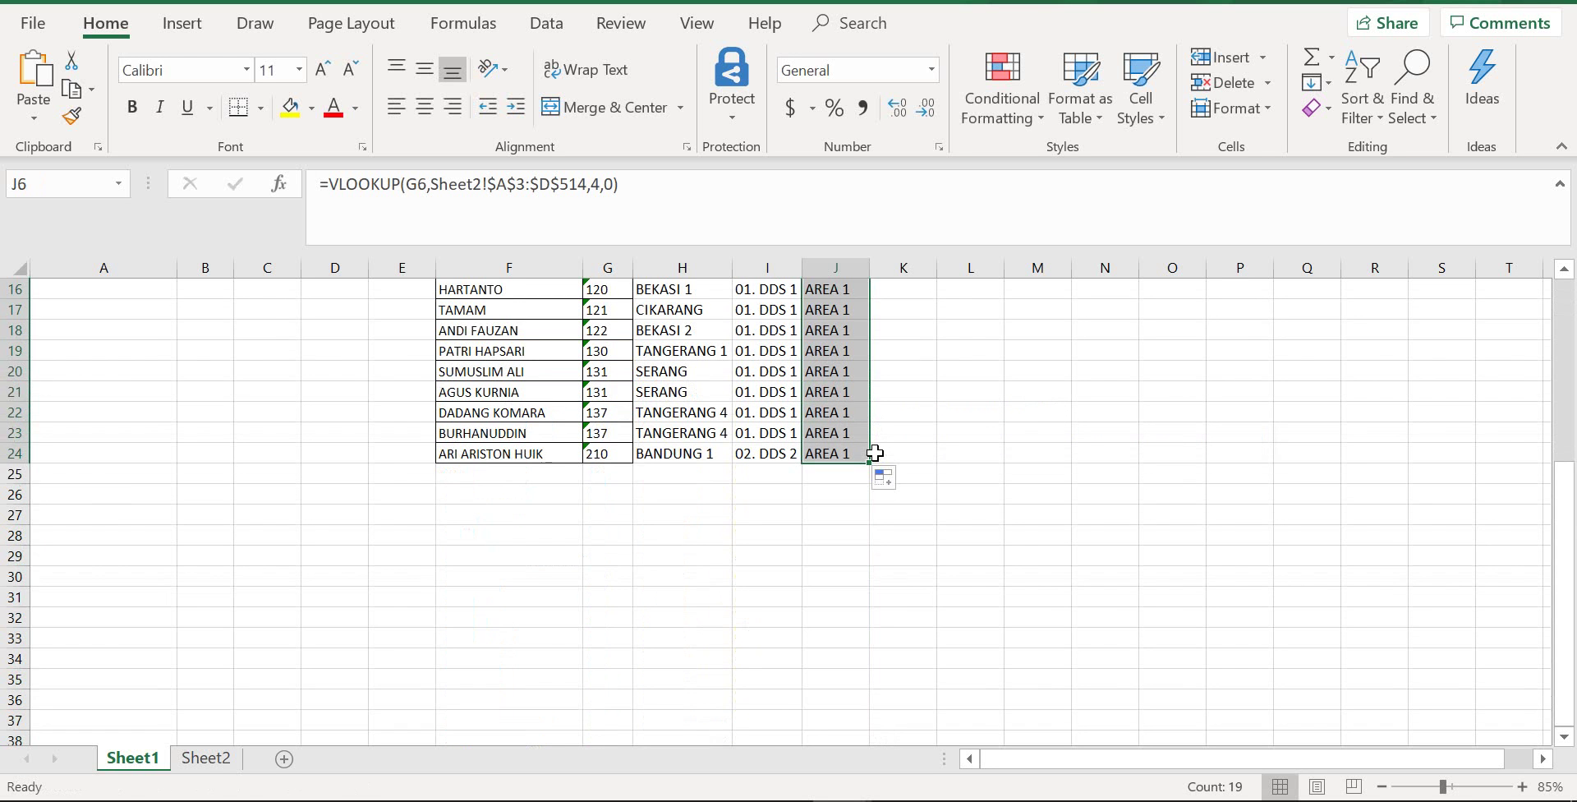
{"action": "scroll", "coordinate": [869, 455], "scroll_direction": "up", "scroll_amount": 2}
{"action": "scroll", "coordinate": [830, 510], "scroll_direction": "up", "scroll_amount": 3}
{"action": "left_click", "coordinate": [691, 450]}
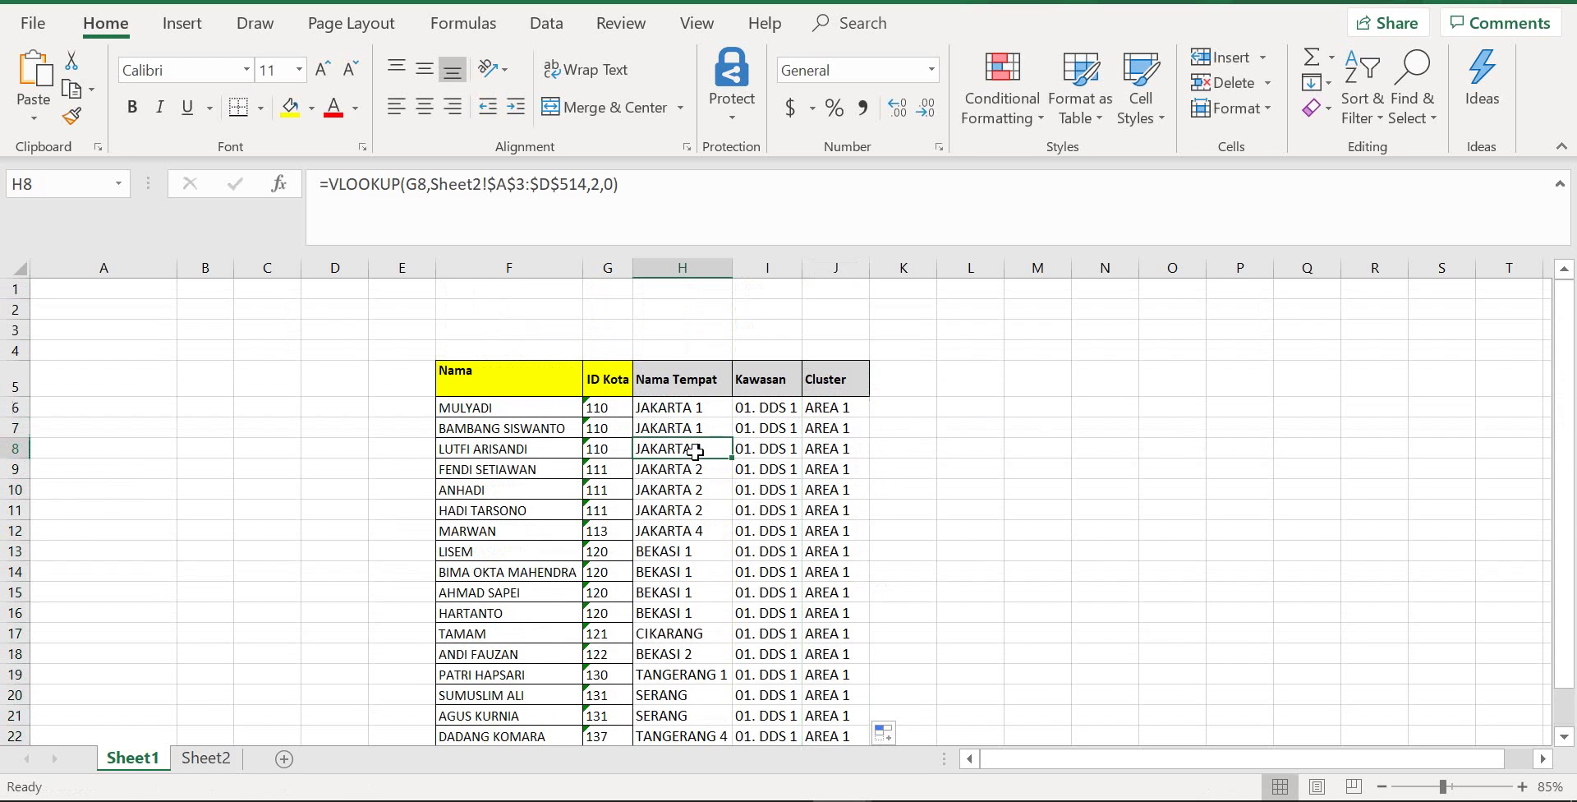
{"action": "left_click", "coordinate": [220, 757]}
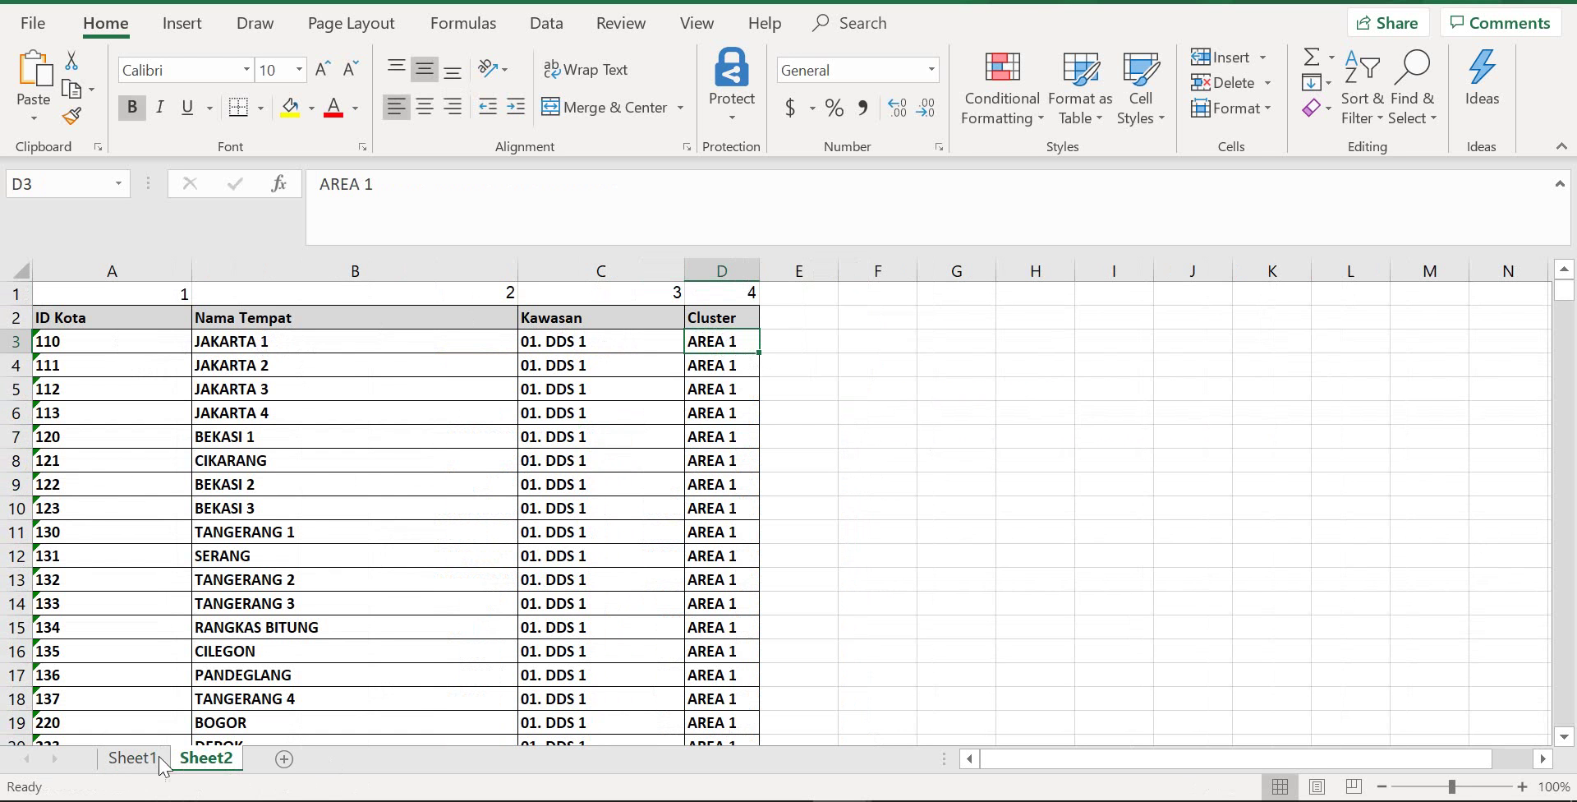
{"action": "left_click", "coordinate": [132, 758]}
{"action": "scroll", "coordinate": [667, 539], "scroll_direction": "down", "scroll_amount": 1}
{"action": "scroll", "coordinate": [667, 538], "scroll_direction": "down", "scroll_amount": 2}
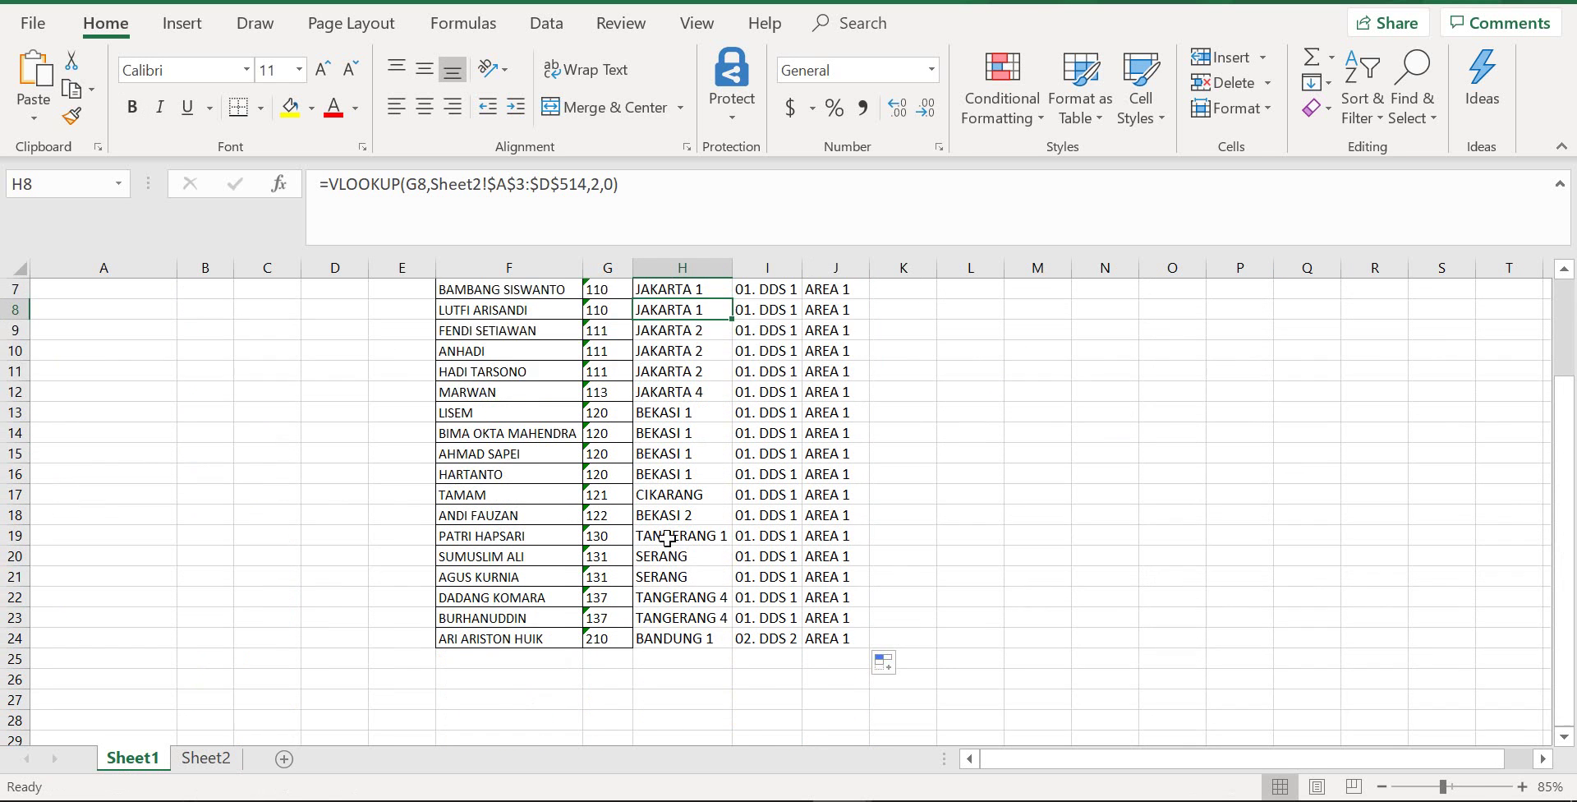
{"action": "scroll", "coordinate": [667, 538], "scroll_direction": "up", "scroll_amount": 2}
{"action": "scroll", "coordinate": [661, 510], "scroll_direction": "down", "scroll_amount": 1}
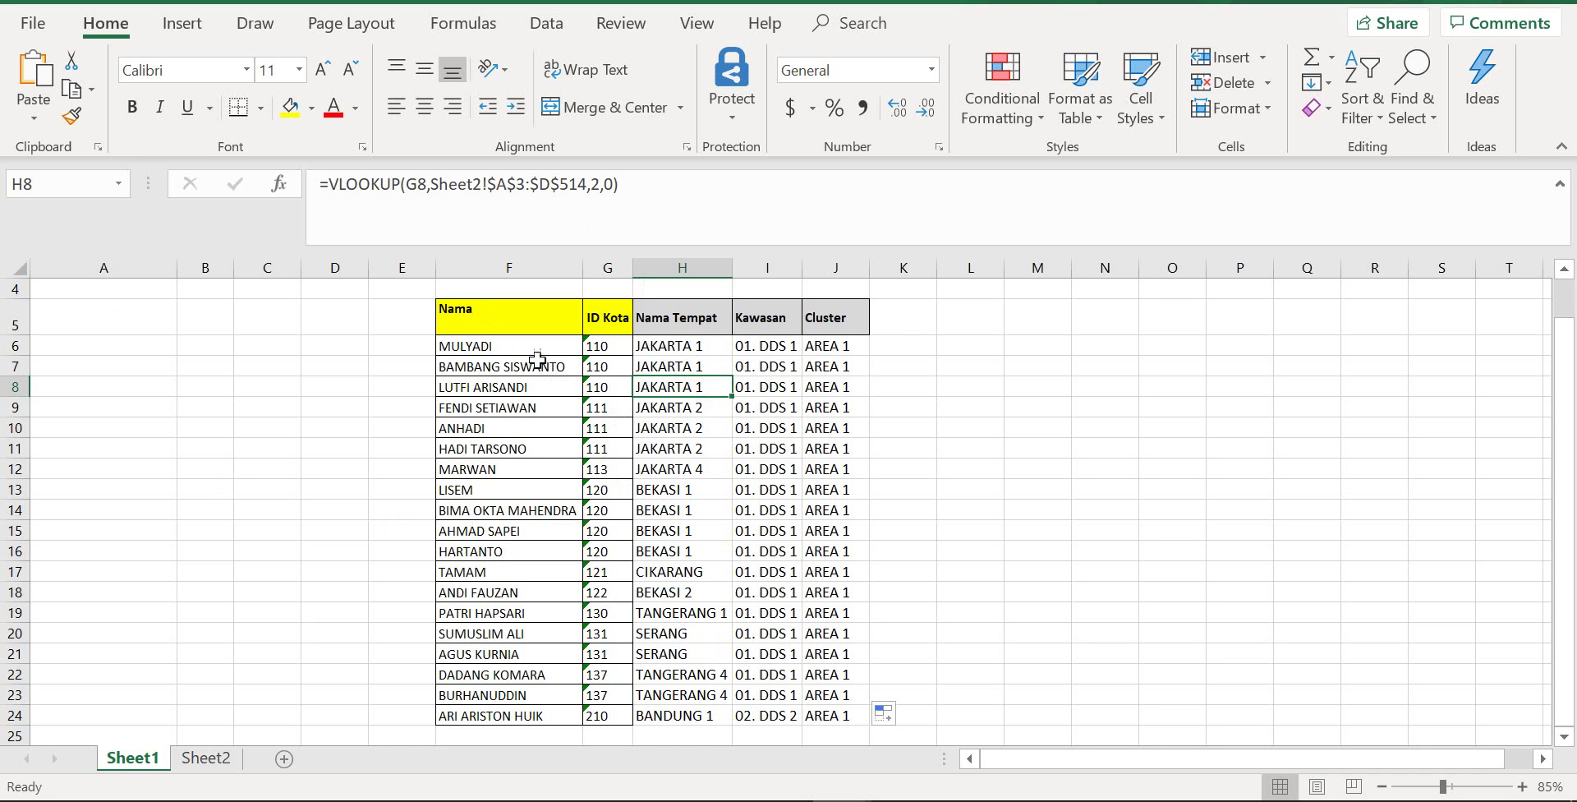
- Select the staff table F5:J24 and start a PivotTable, then cancel the setup
{"action": "left_click_drag", "start_coordinate": [473, 311], "coordinate": [845, 712]}
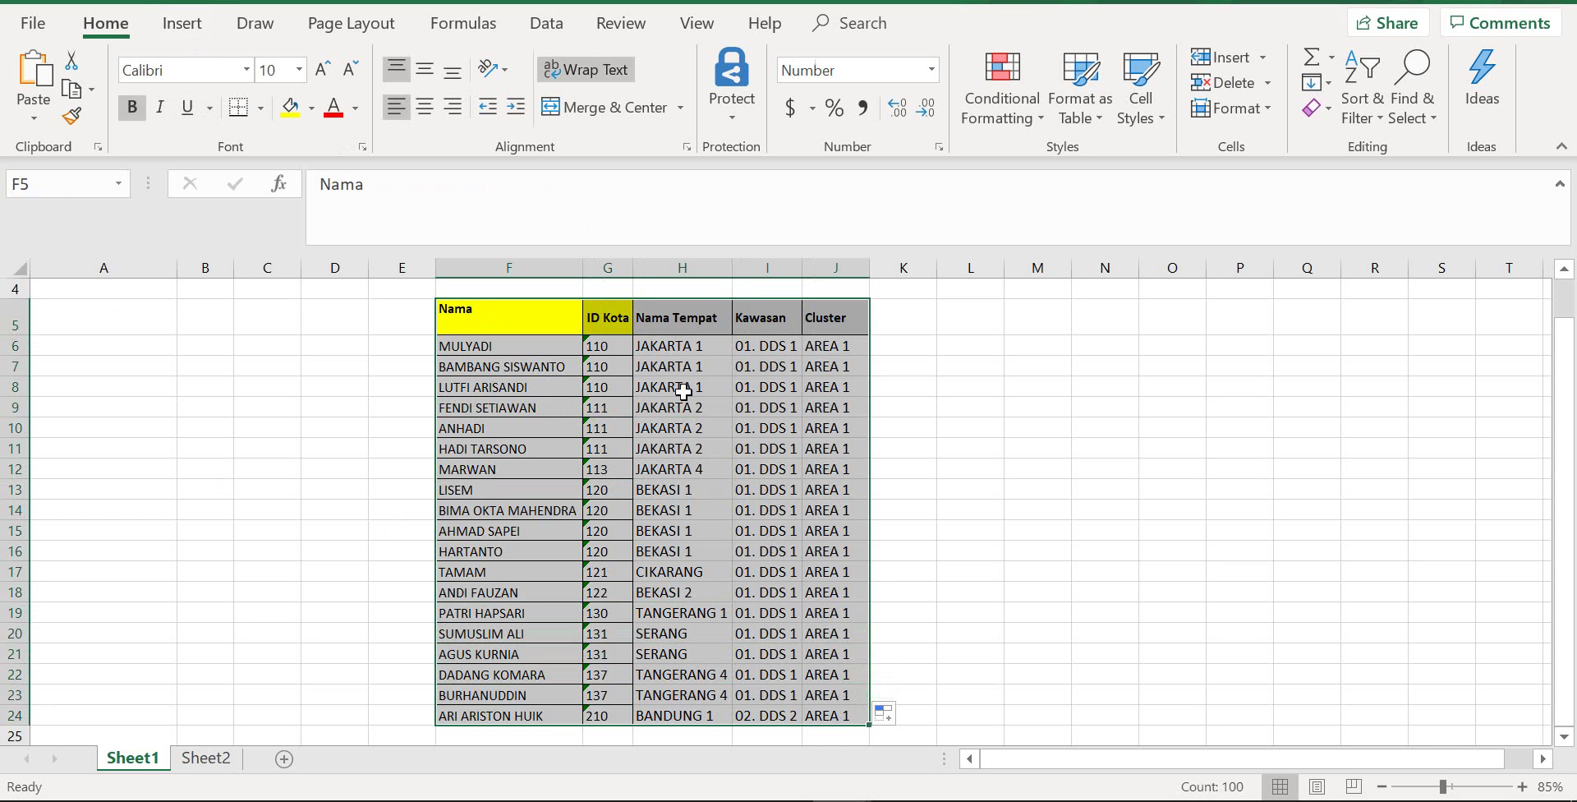
{"action": "left_click", "coordinate": [666, 409]}
{"action": "left_click_drag", "start_coordinate": [476, 305], "coordinate": [826, 713]}
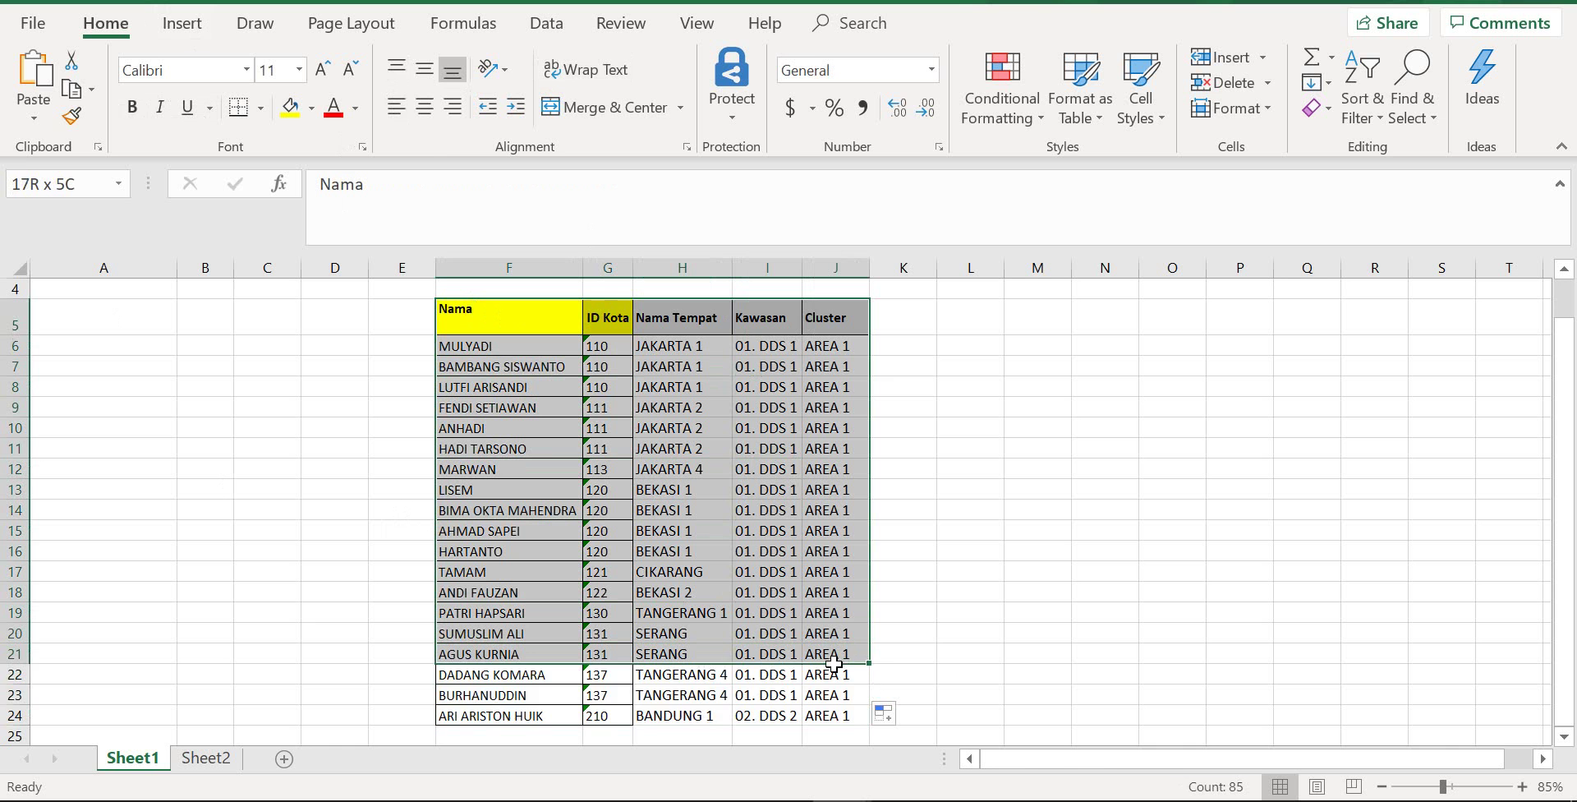
{"action": "left_click", "coordinate": [183, 23]}
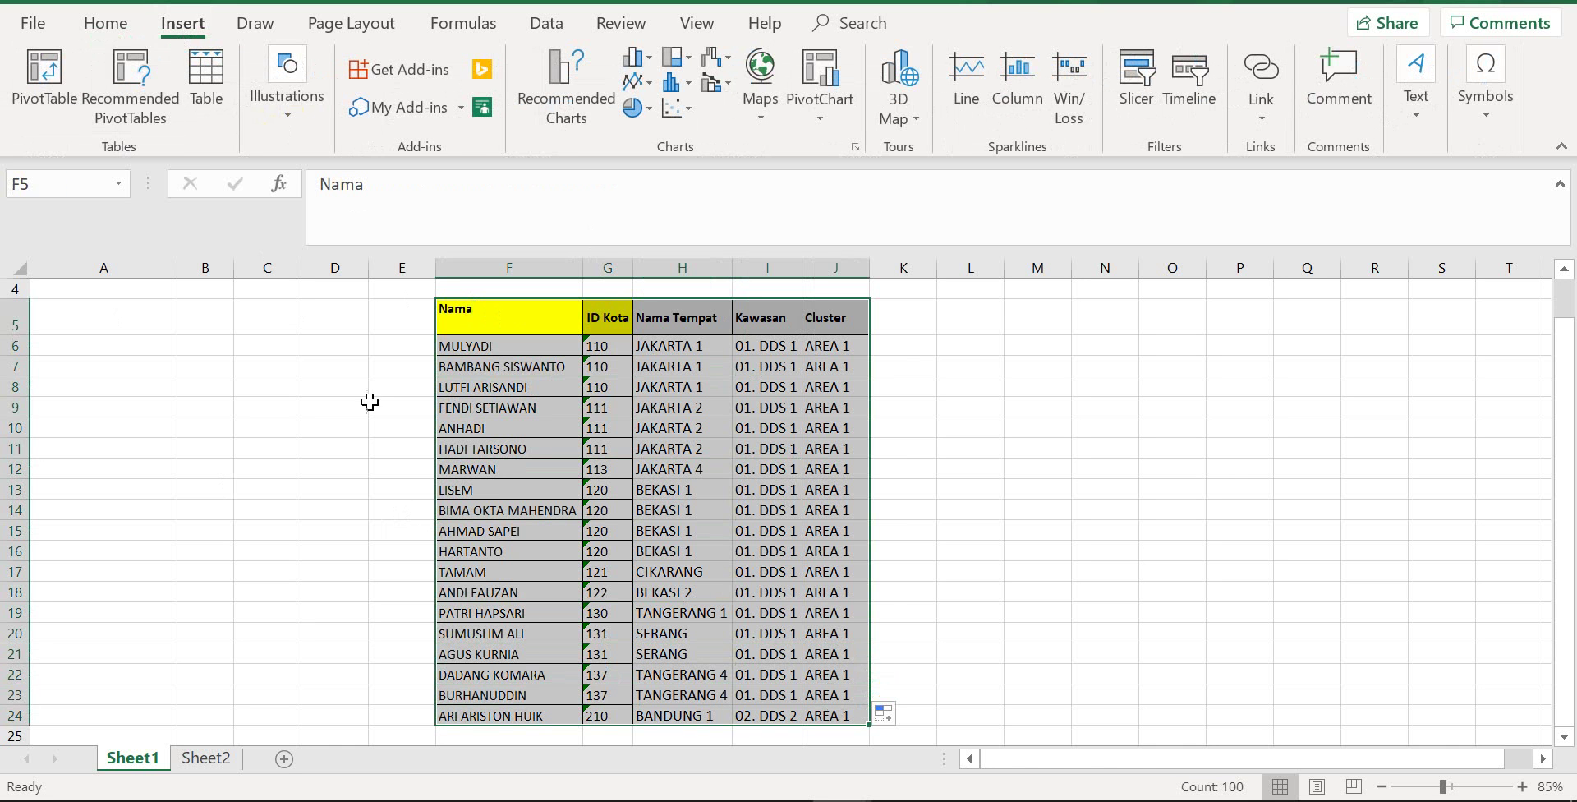
{"action": "left_click", "coordinate": [772, 346]}
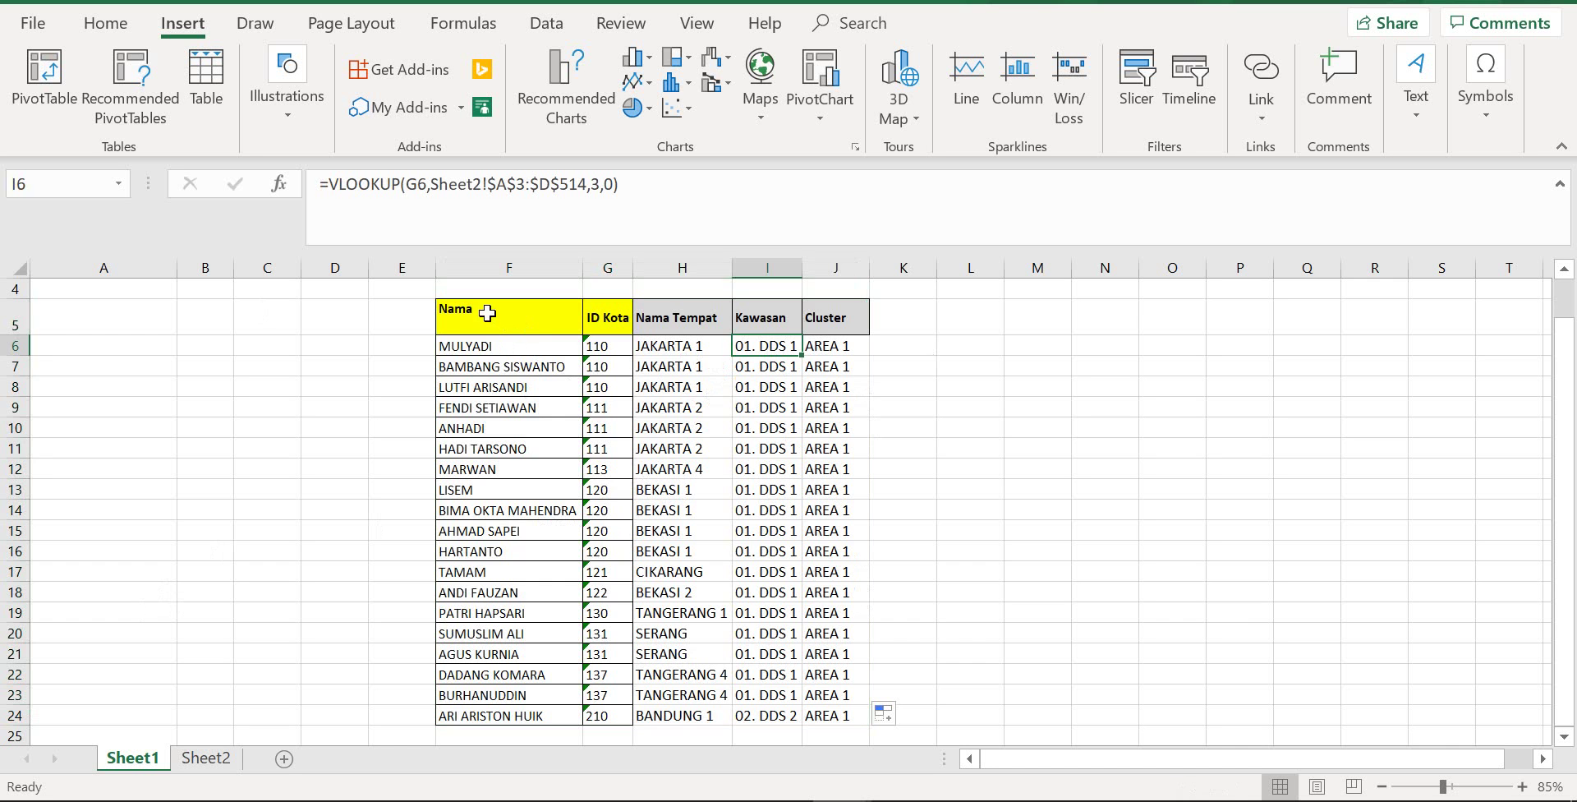
{"action": "mouse_move", "coordinate": [490, 316]}
{"action": "left_mouse_down"}
{"action": "mouse_move", "coordinate": [870, 674]}
{"action": "mouse_move", "coordinate": [870, 713]}
{"action": "left_mouse_up"}
{"action": "left_click", "coordinate": [44, 82]}
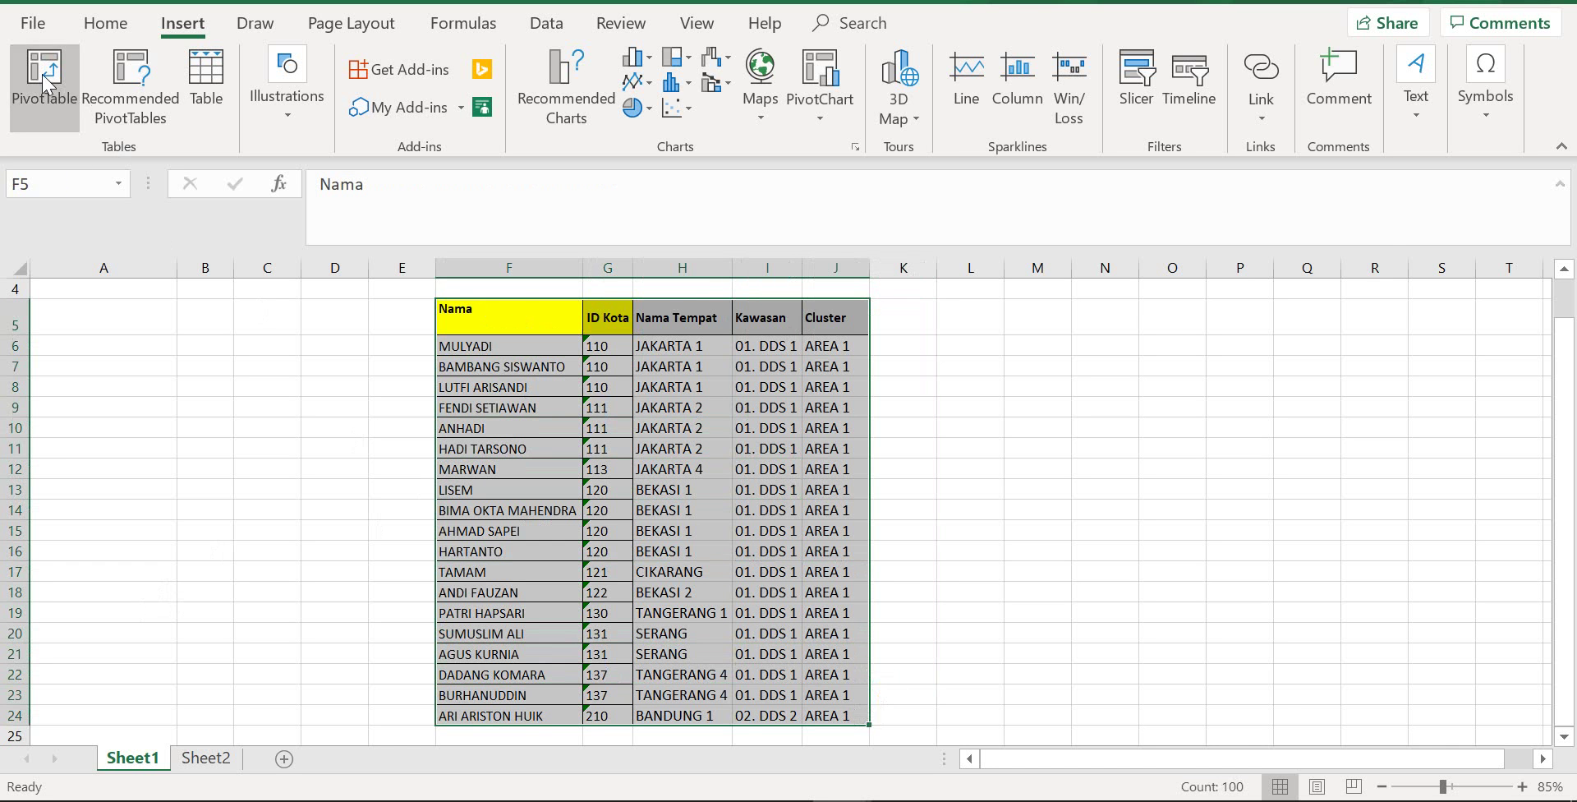
{"action": "left_click", "coordinate": [1341, 644]}
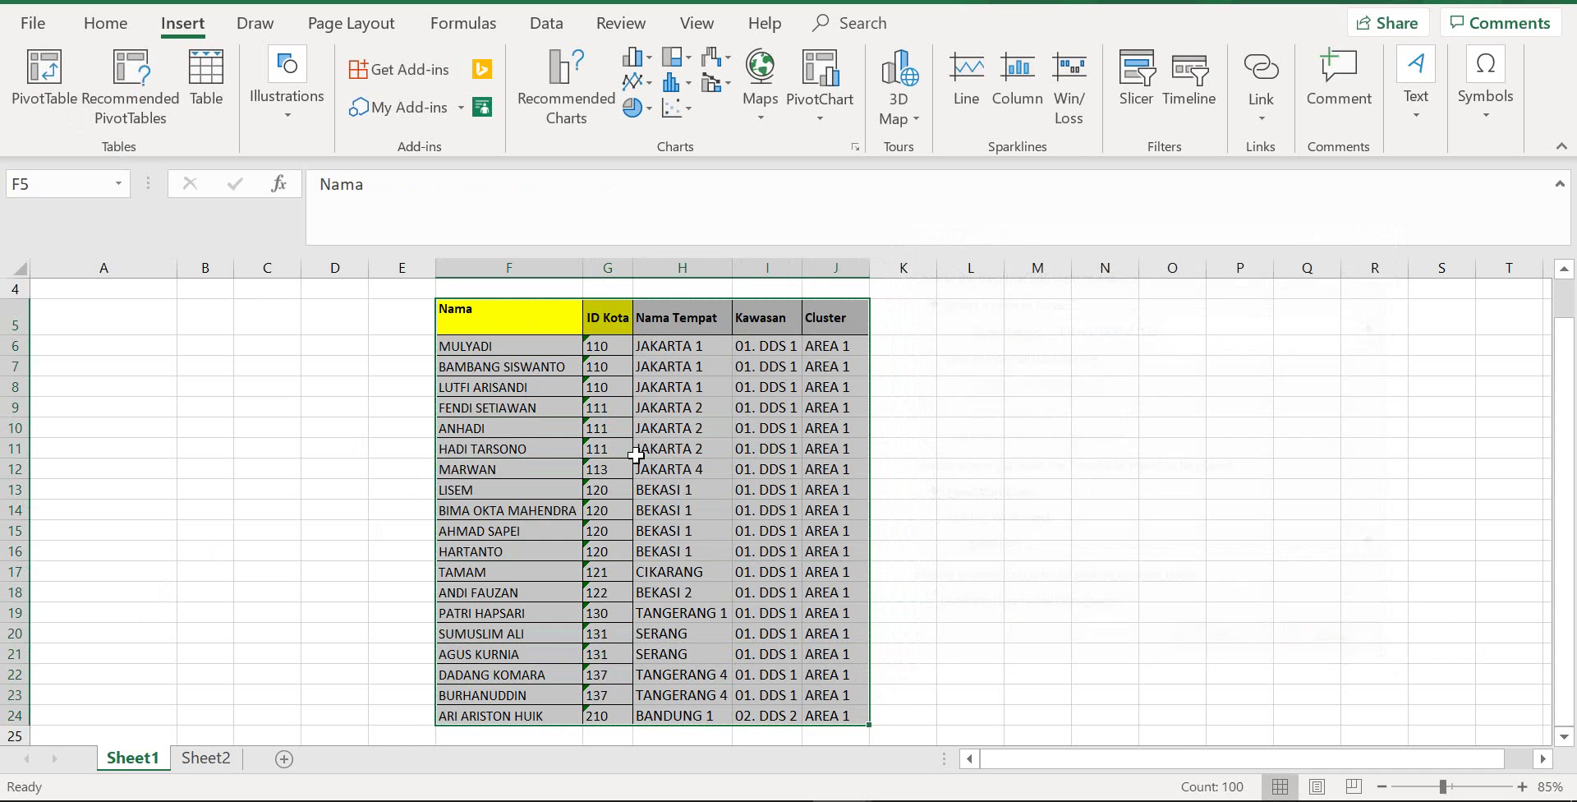
- Reselect F5:J24 and create the PivotTable on a new worksheet
{"action": "left_click", "coordinate": [517, 343]}
{"action": "mouse_move", "coordinate": [510, 316]}
{"action": "left_mouse_down"}
{"action": "mouse_move", "coordinate": [839, 671]}
{"action": "mouse_move", "coordinate": [846, 716]}
{"action": "left_mouse_up"}
{"action": "left_click", "coordinate": [57, 93]}
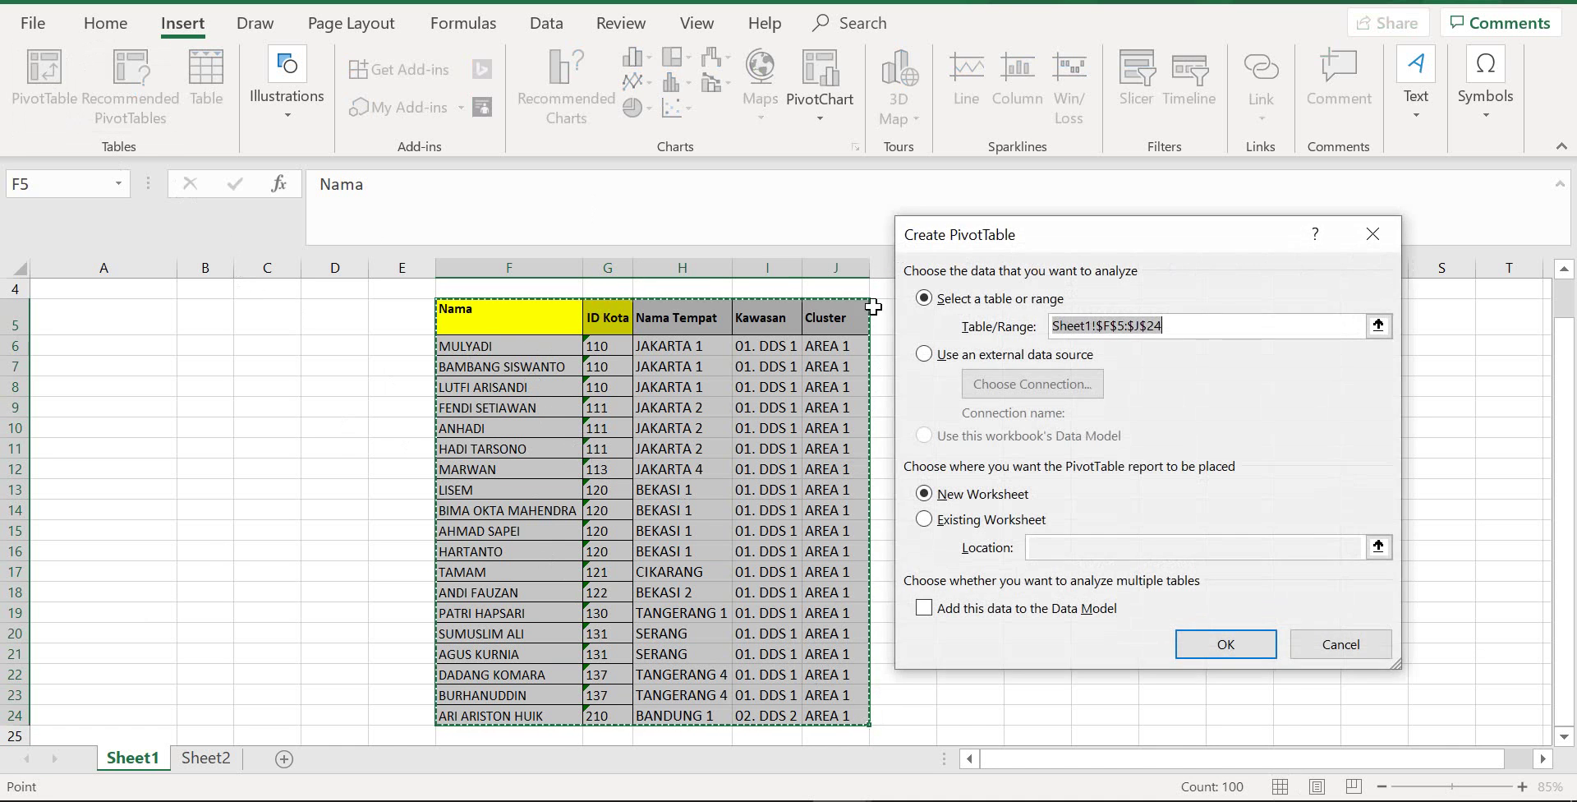
{"action": "left_click", "coordinate": [1236, 648]}
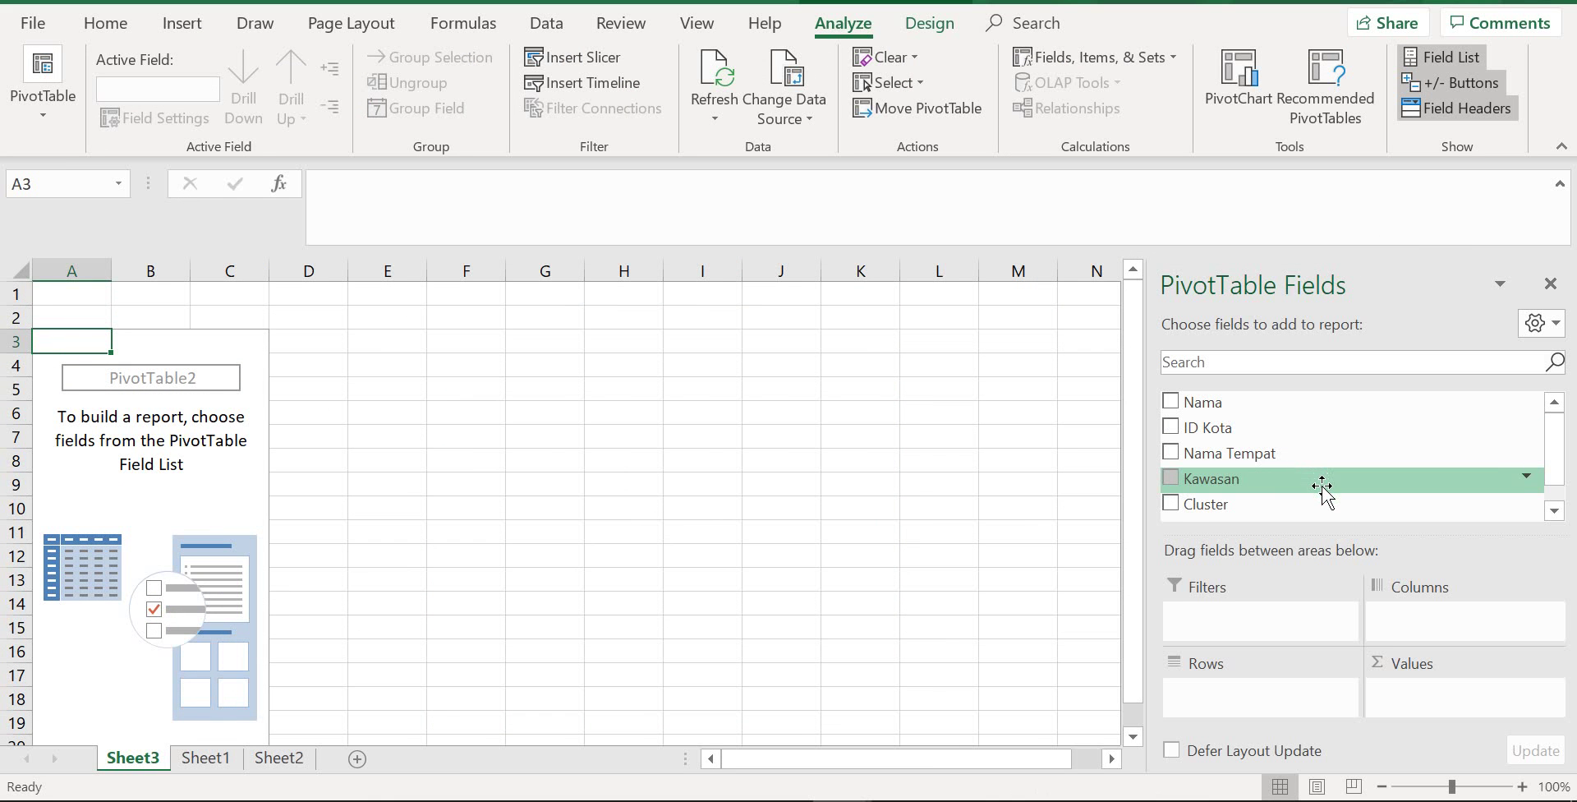
- Add Nama Tempat to the PivotTable rows and Nama to the values
{"action": "mouse_move", "coordinate": [1216, 454]}
{"action": "left_mouse_down"}
{"action": "mouse_move", "coordinate": [1289, 723]}
{"action": "mouse_move", "coordinate": [1294, 705]}
{"action": "left_mouse_up"}
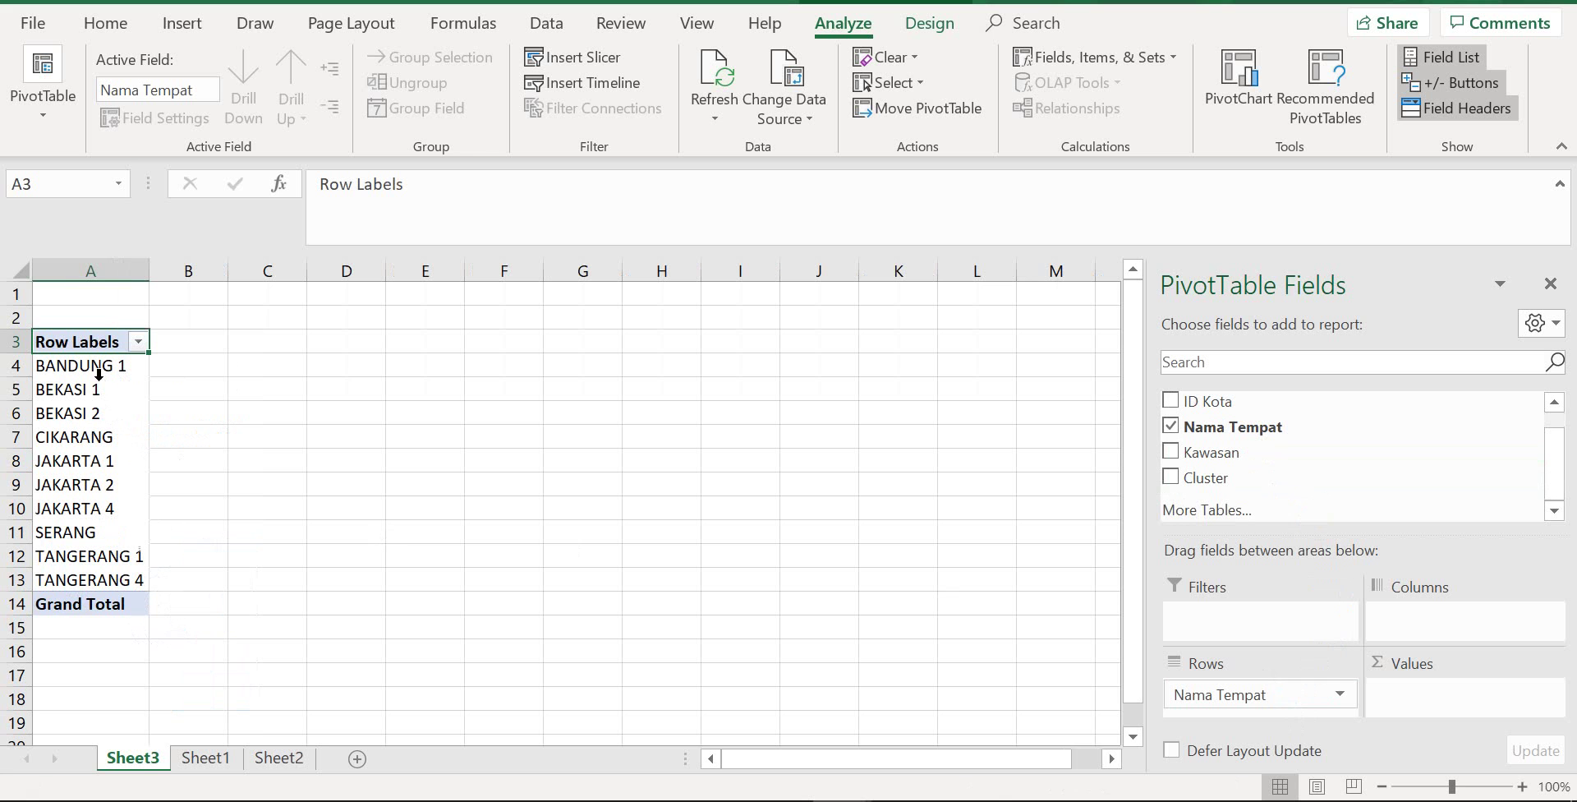
{"action": "scroll", "coordinate": [1285, 480], "scroll_direction": "up", "scroll_amount": 1}
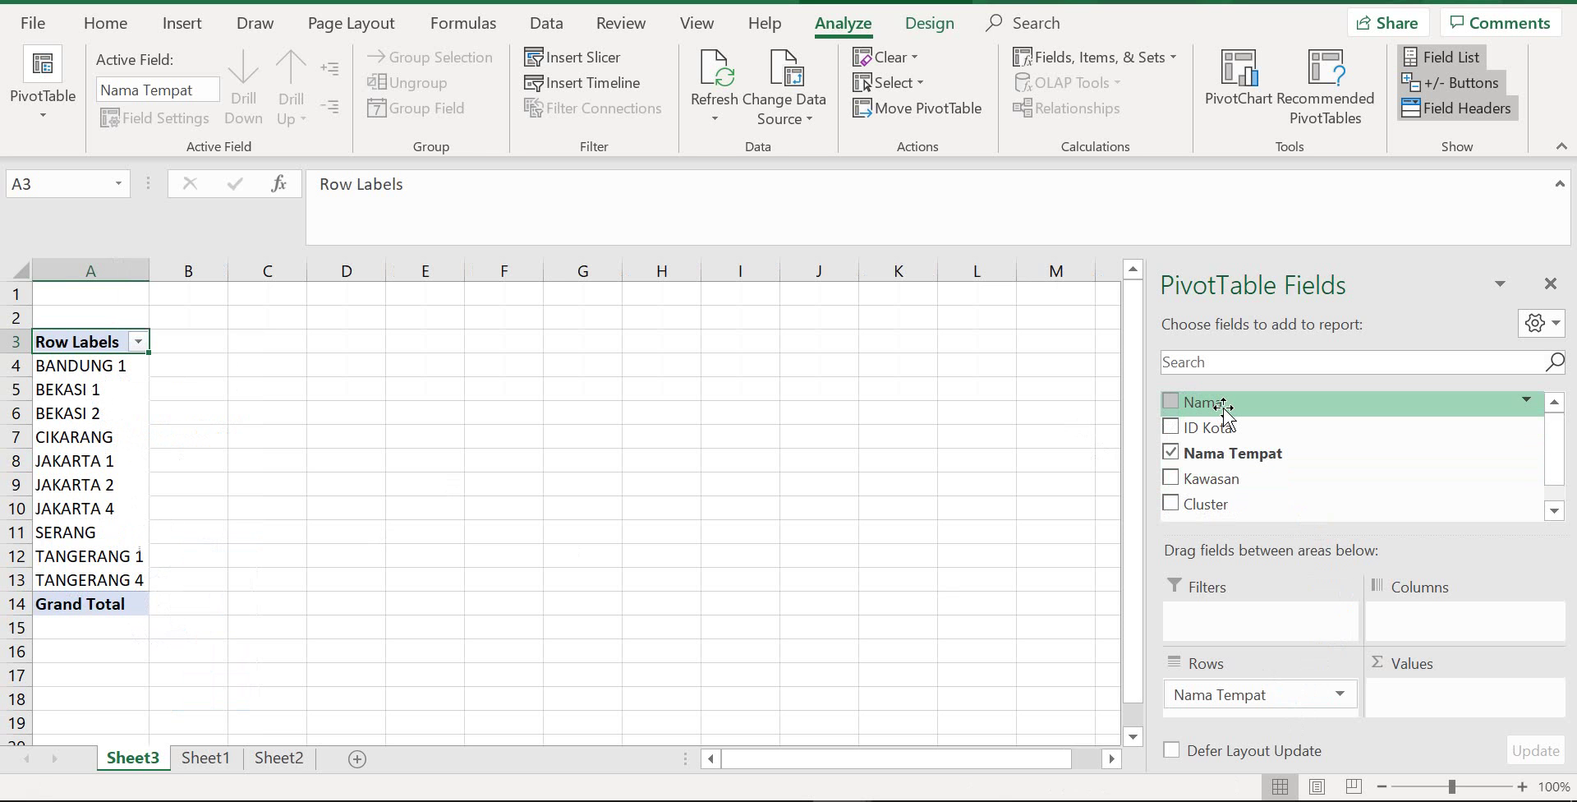
{"action": "left_click_drag", "start_coordinate": [1224, 404], "coordinate": [1462, 696]}
- Switch the Nama value field to Sum, then back to Count, totalling 19
{"action": "left_click", "coordinate": [1470, 697]}
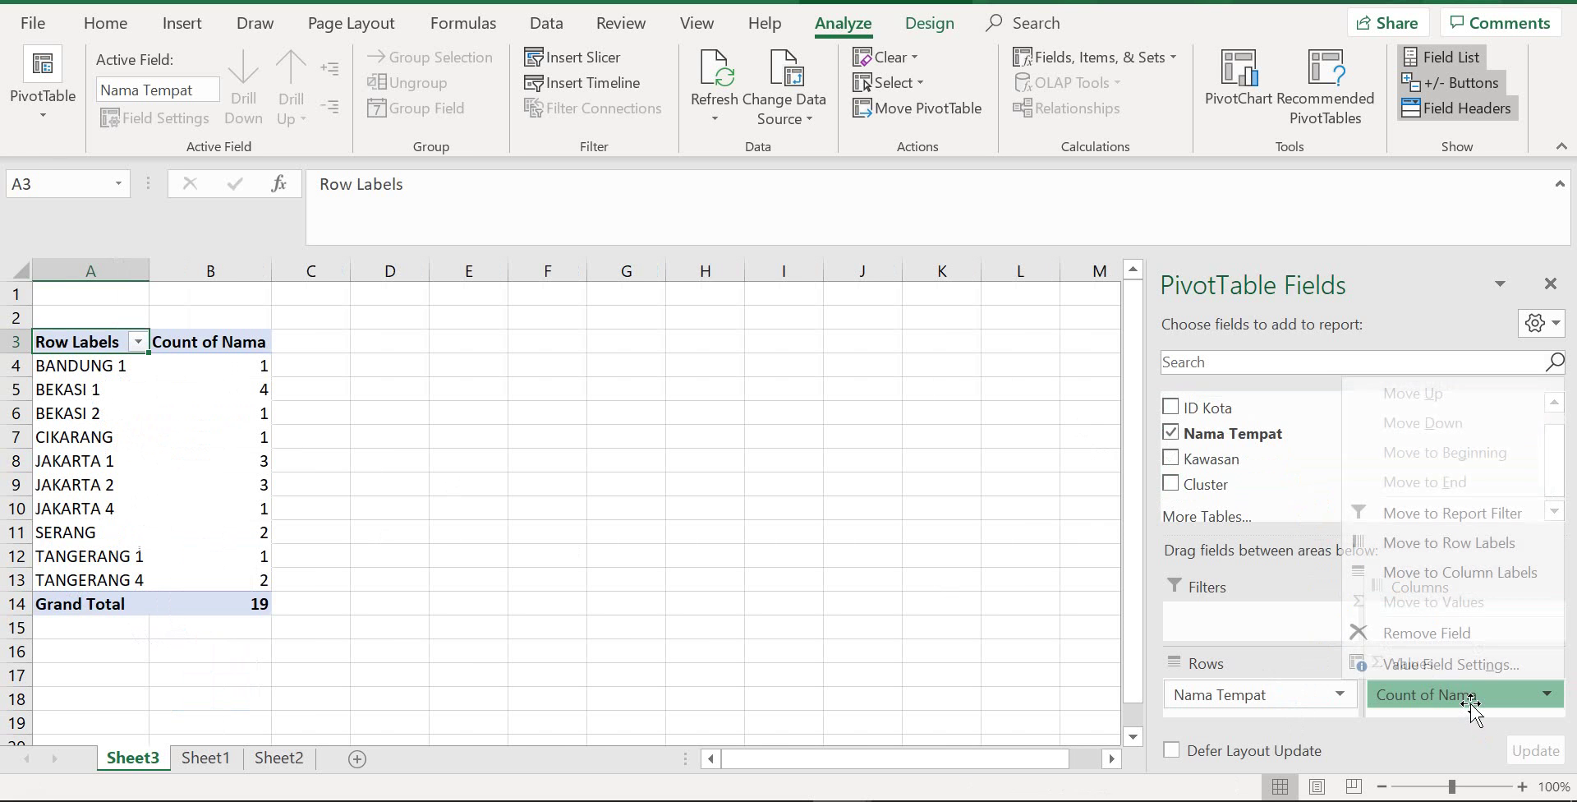
{"action": "left_click", "coordinate": [1458, 666]}
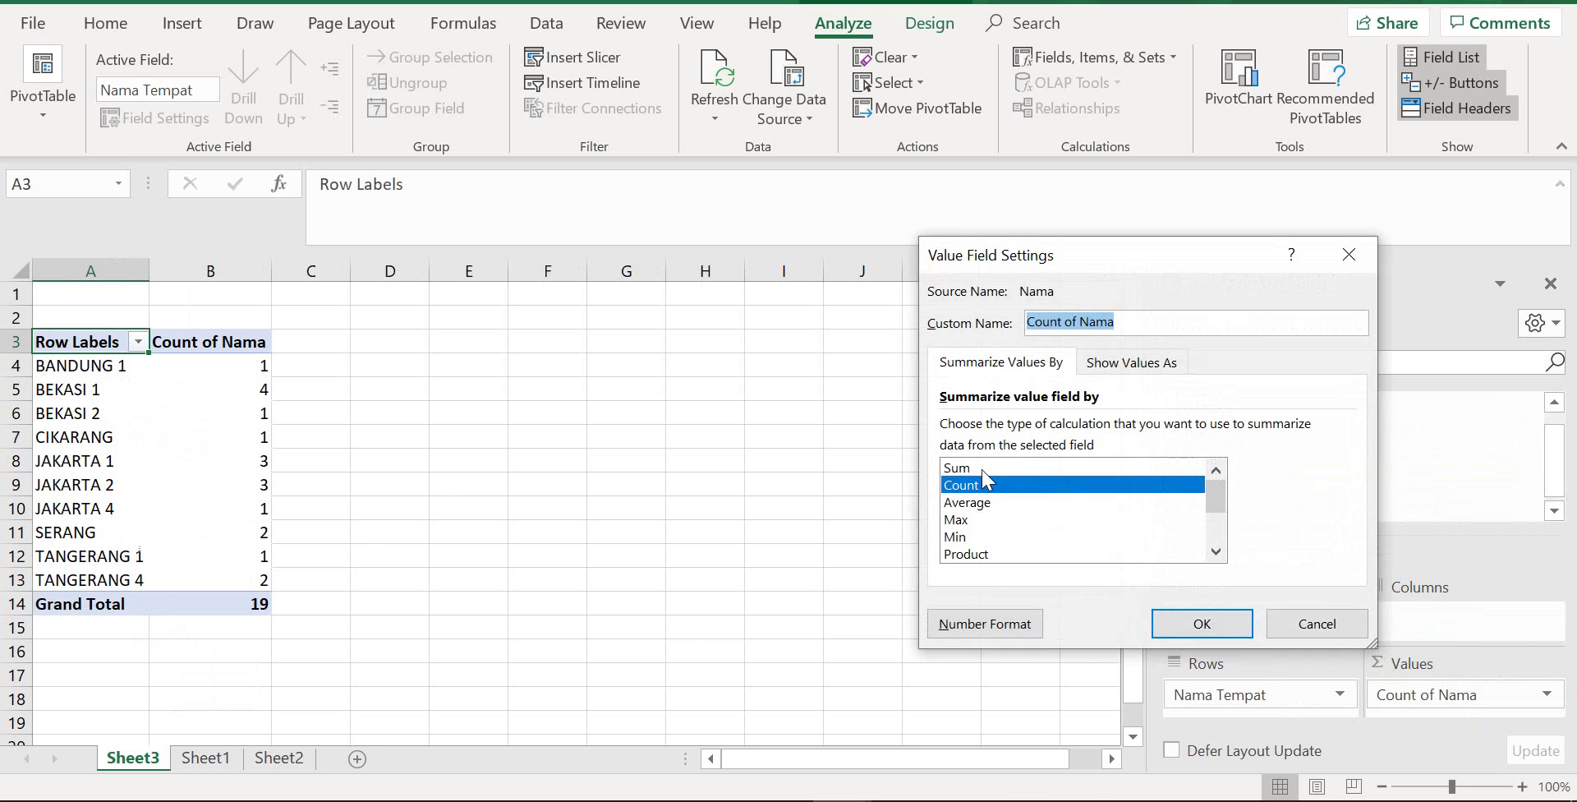
{"action": "left_click", "coordinate": [984, 469]}
{"action": "left_click", "coordinate": [1202, 624]}
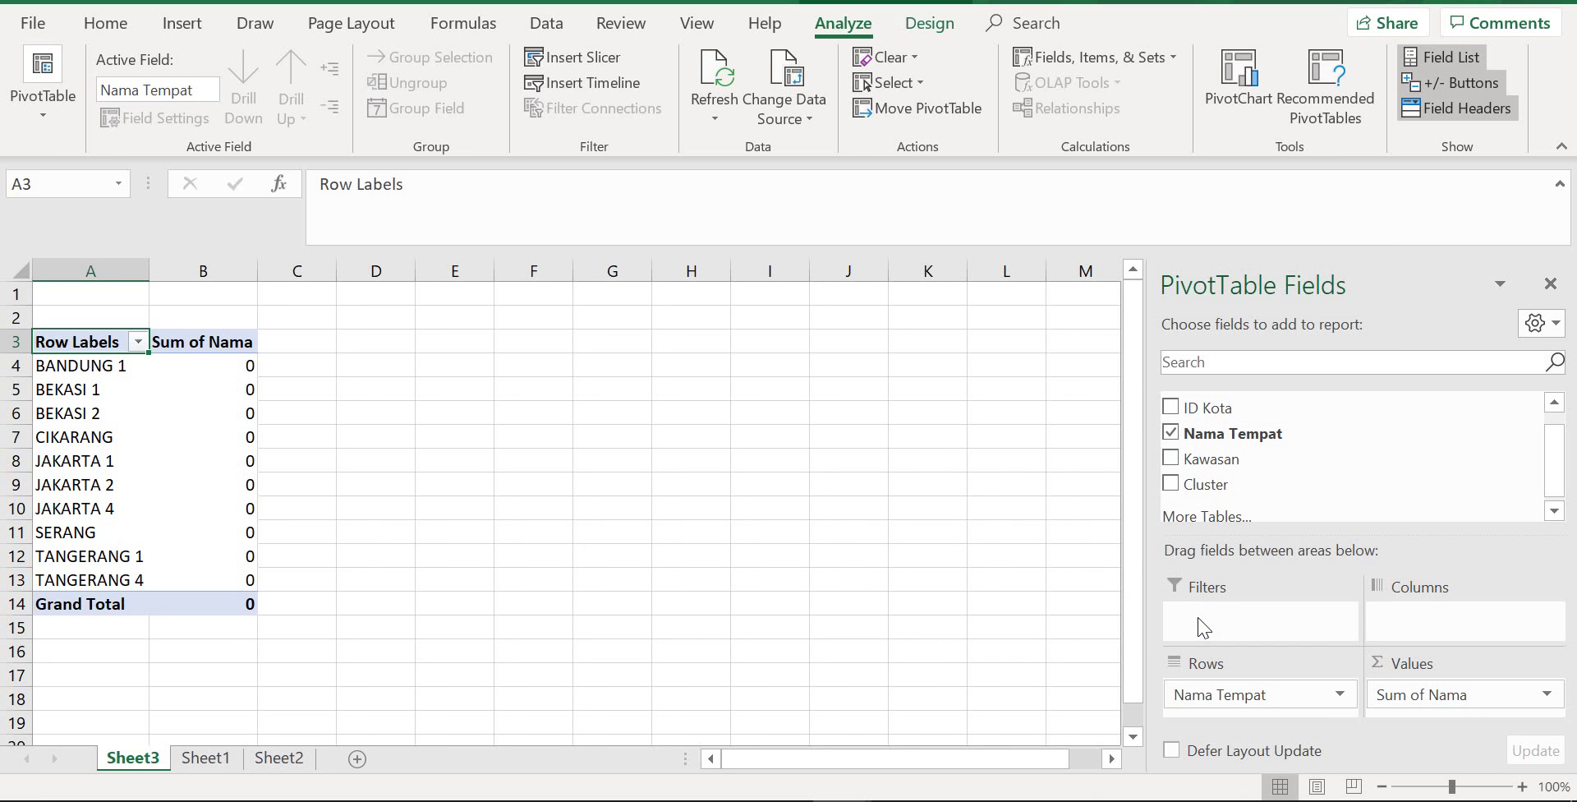
{"action": "left_click", "coordinate": [1444, 696]}
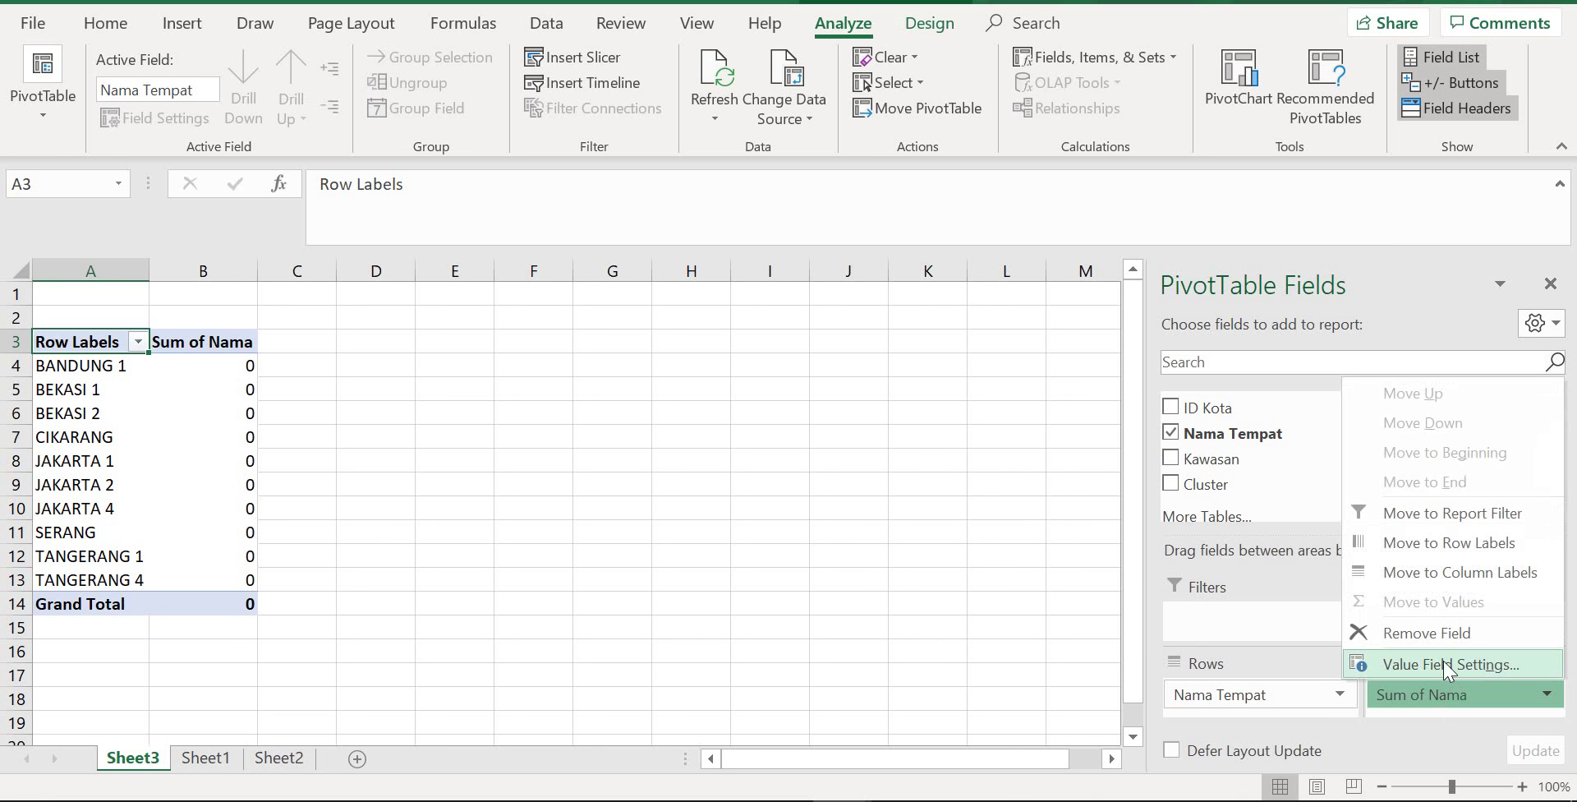
{"action": "left_click", "coordinate": [1446, 664]}
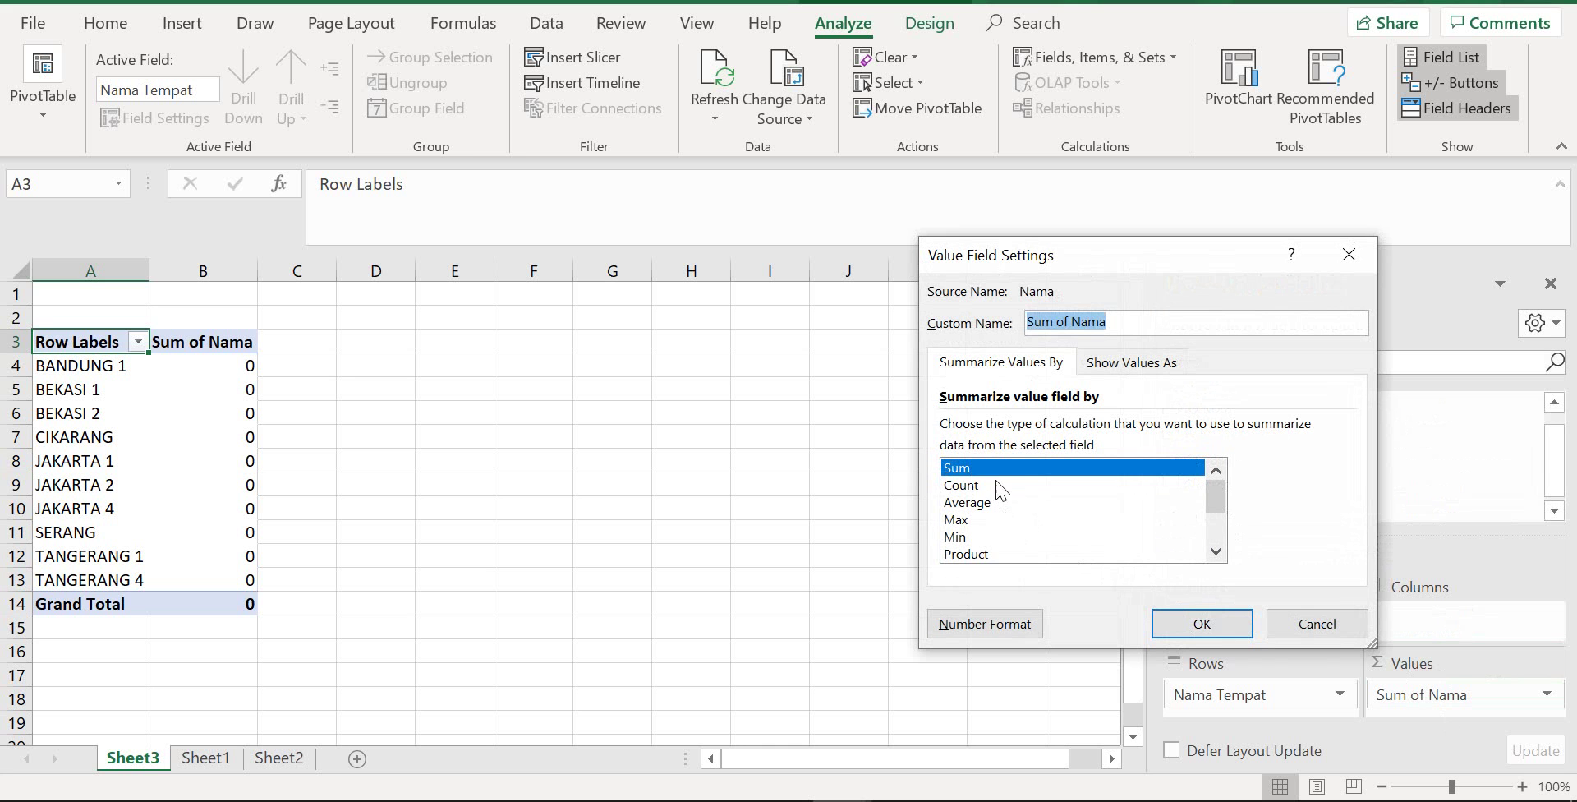
{"action": "left_click", "coordinate": [991, 485]}
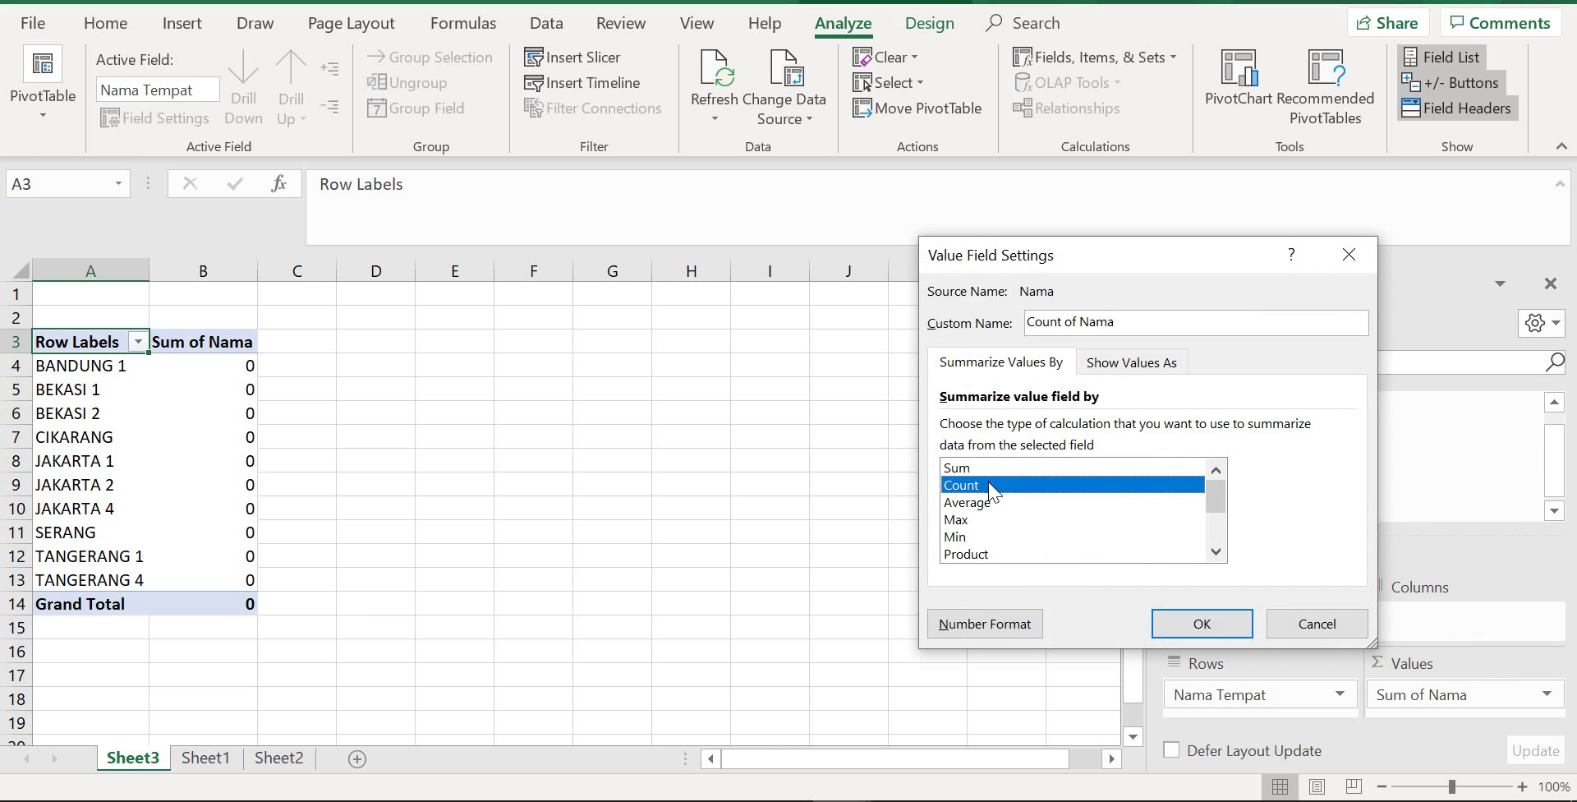
{"action": "left_click", "coordinate": [1195, 623]}
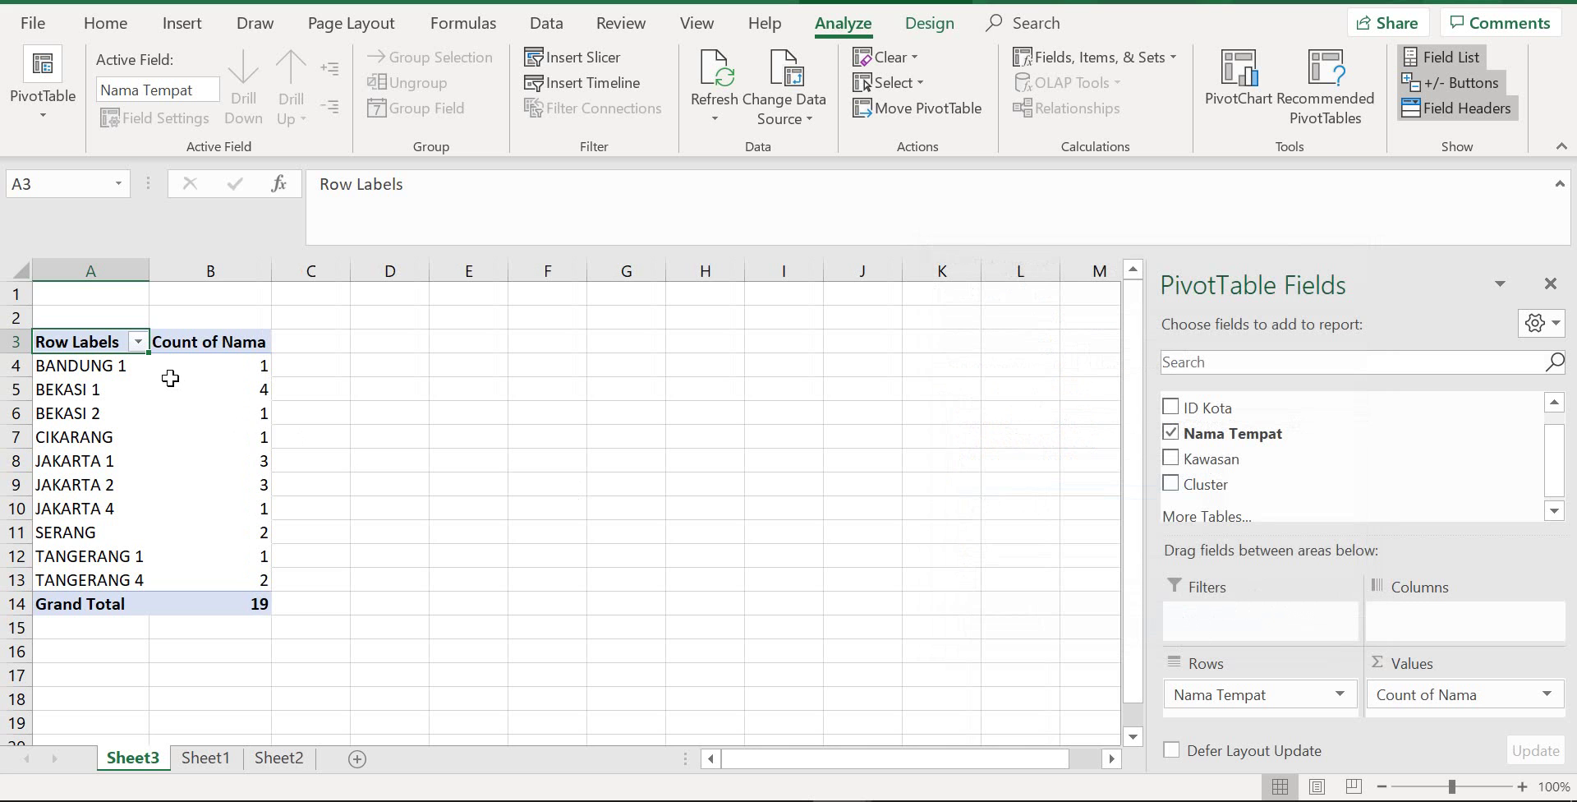
- Inspect the BEKASI 1 and BEKASI 2 counts in the PivotTable
{"action": "mouse_move", "coordinate": [170, 379]}
{"action": "left_click", "coordinate": [218, 391]}
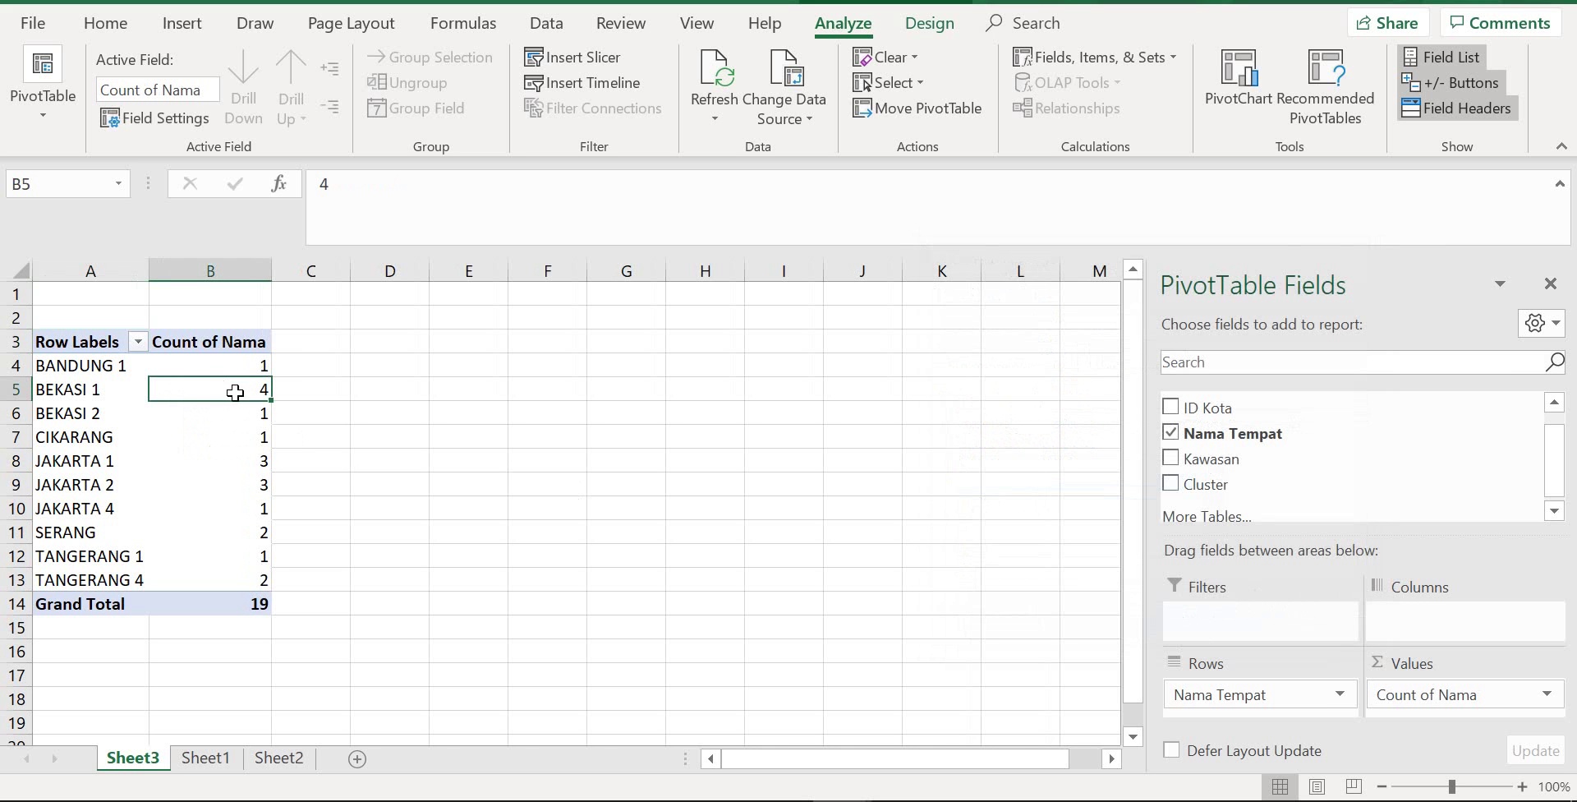
{"action": "left_click", "coordinate": [236, 412]}
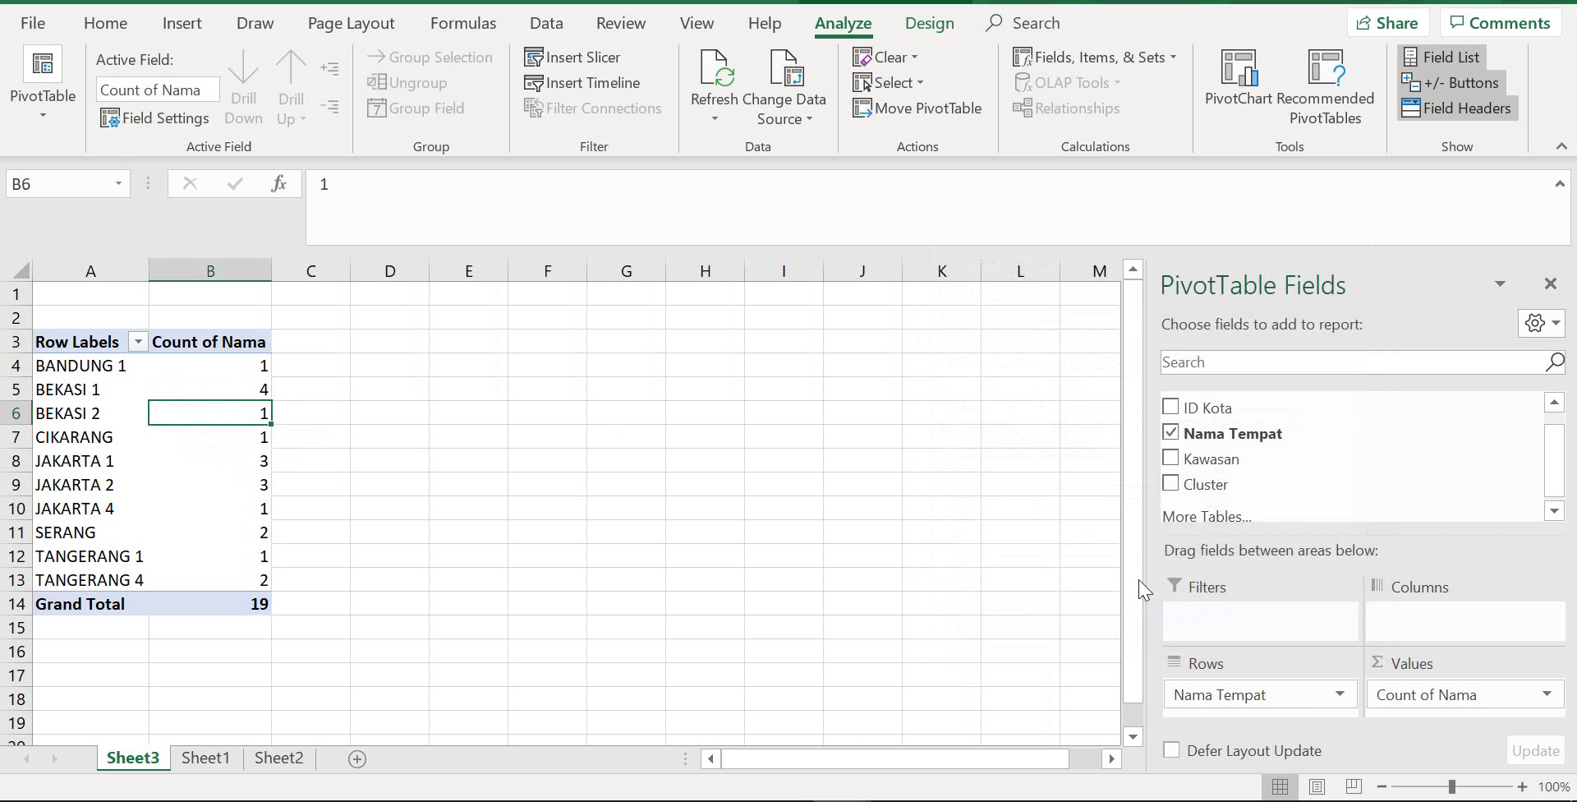
{"action": "scroll", "coordinate": [1140, 588], "scroll_direction": "down", "scroll_amount": 1}
{"action": "scroll", "coordinate": [265, 488], "scroll_direction": "up", "scroll_amount": 1}
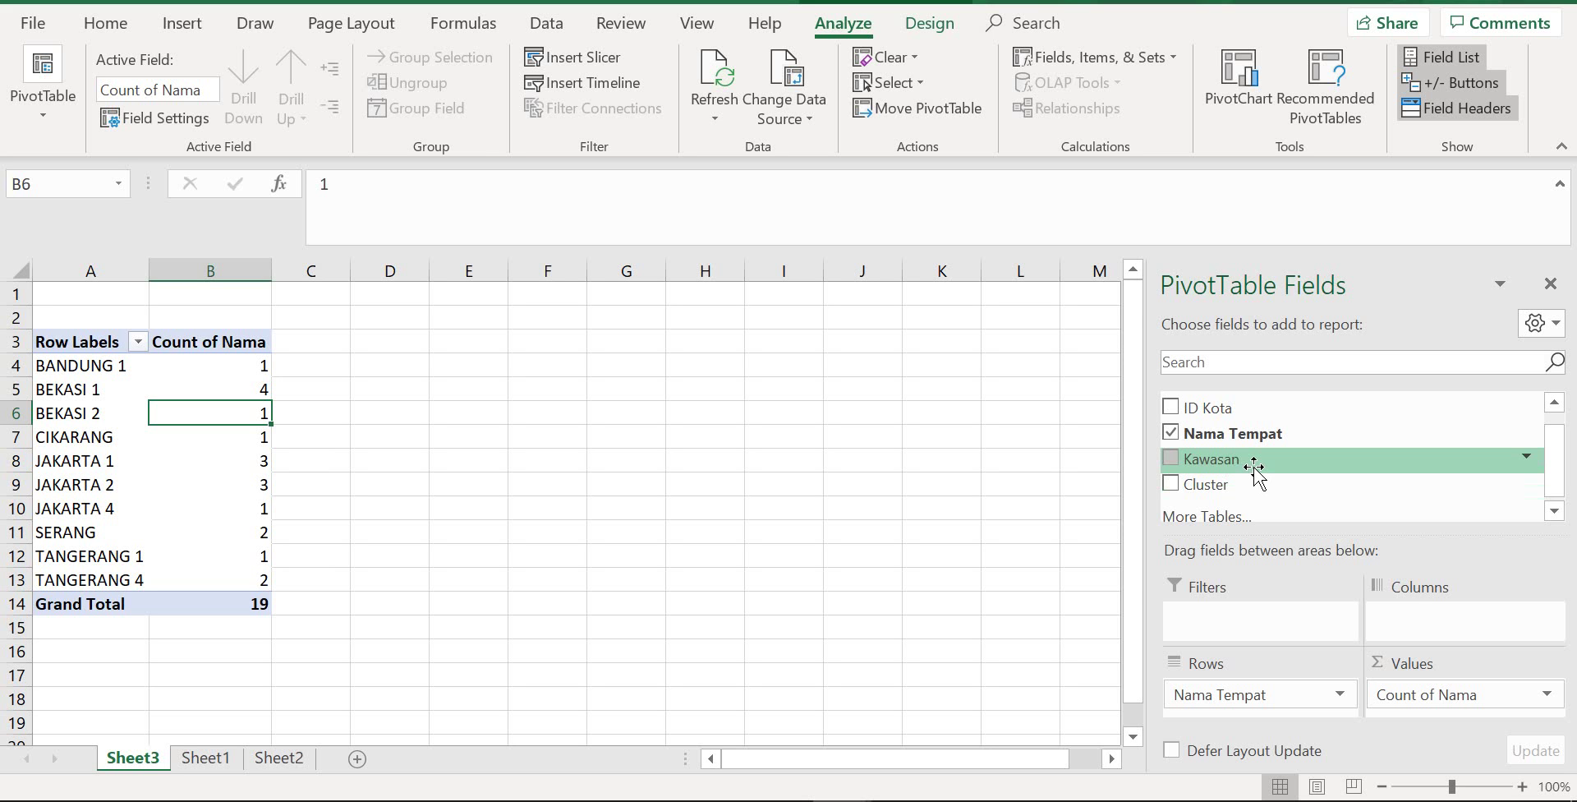
{"action": "scroll", "coordinate": [1281, 481], "scroll_direction": "up", "scroll_amount": 1}
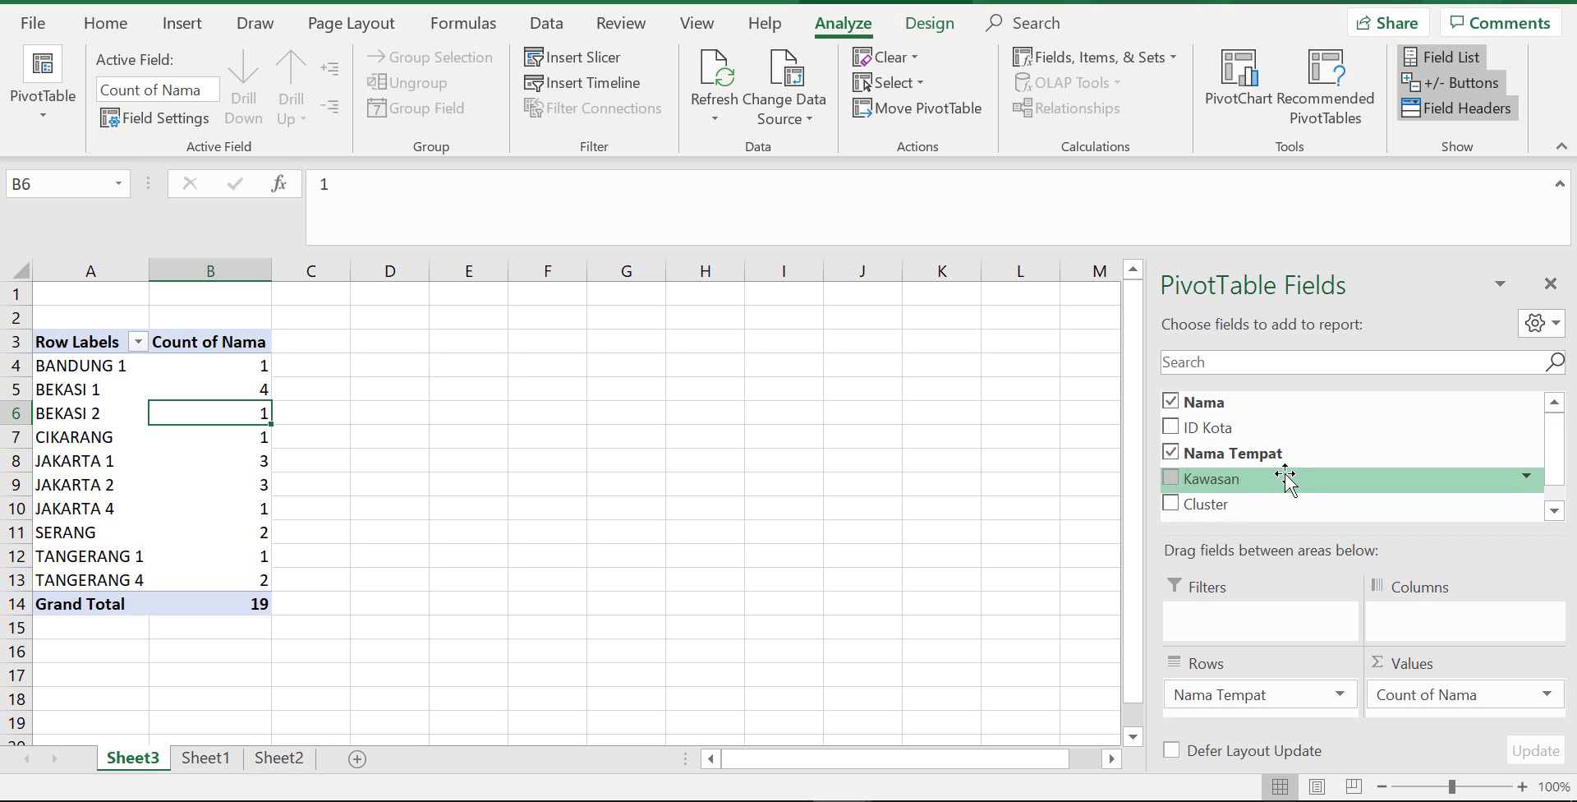
{"action": "scroll", "coordinate": [1285, 480], "scroll_direction": "down", "scroll_amount": 1}
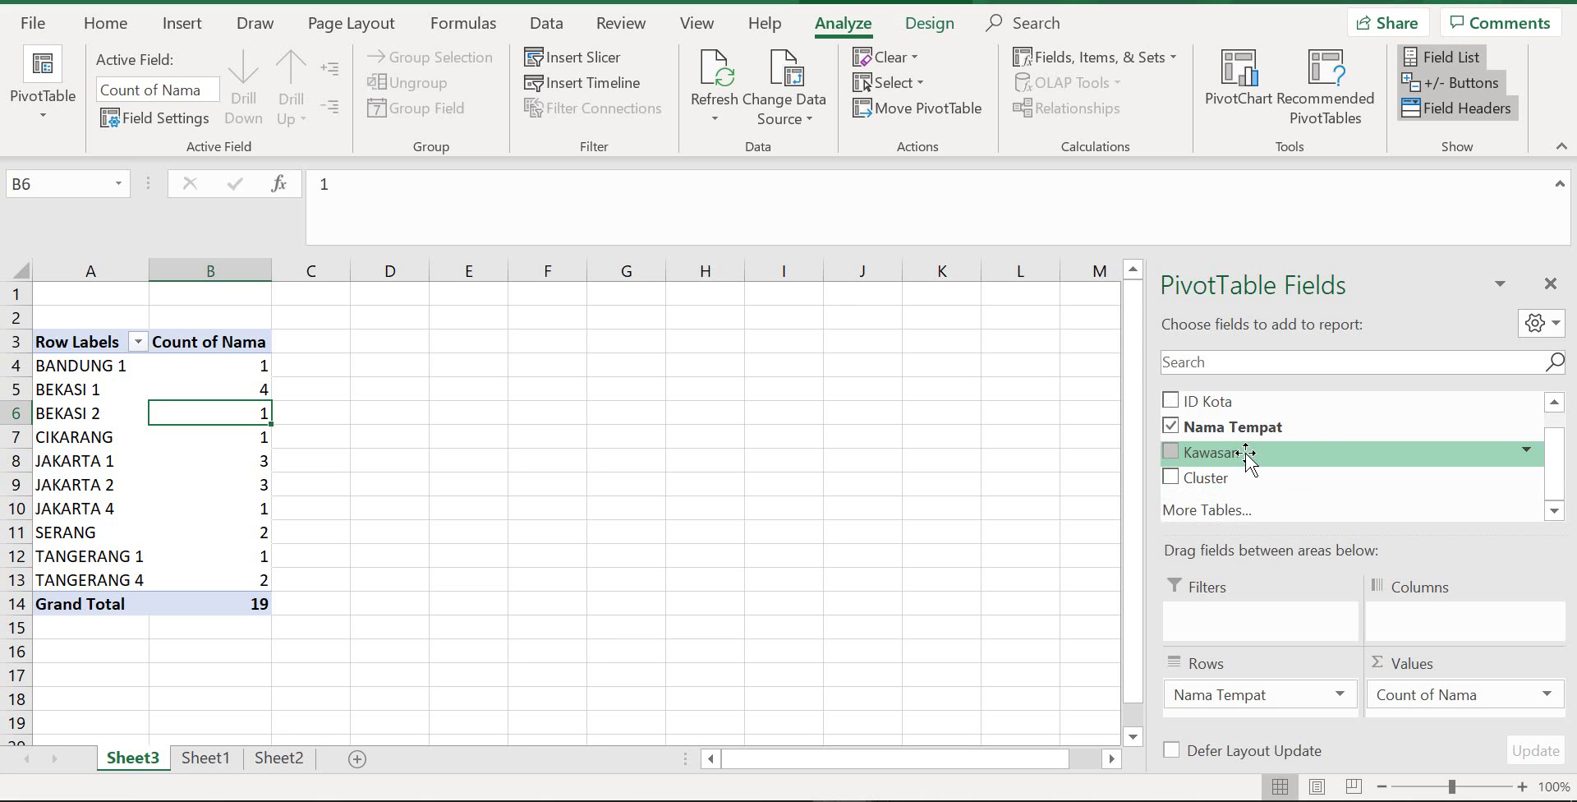
- Place Kawasan above Nama Tempat in Rows, grouping places under 01. DDS 1 and 02. DDS 2
{"action": "left_click_drag", "start_coordinate": [1246, 452], "coordinate": [1302, 689]}
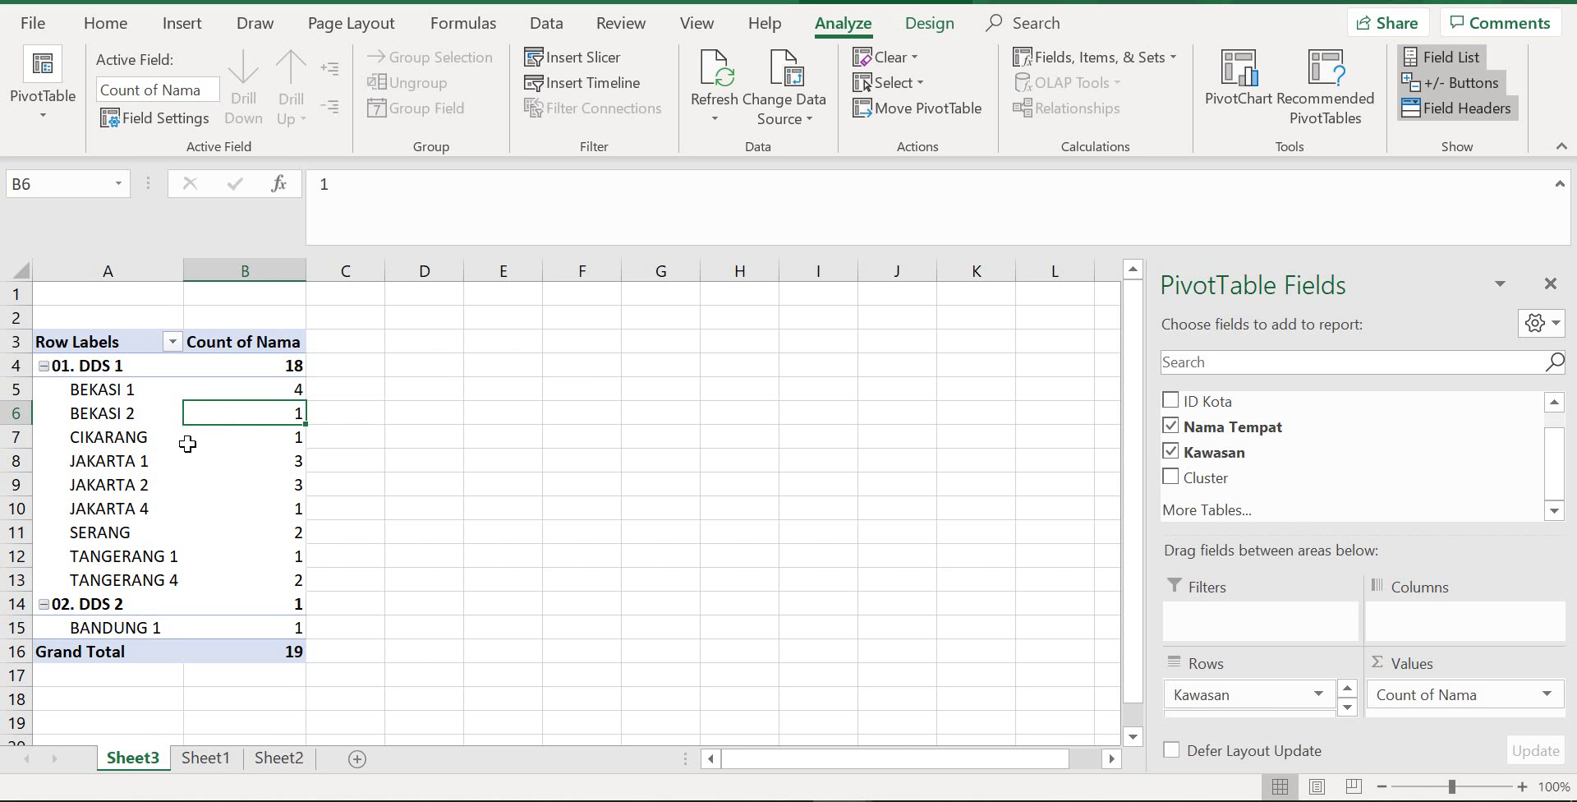
{"action": "mouse_move", "coordinate": [188, 446]}
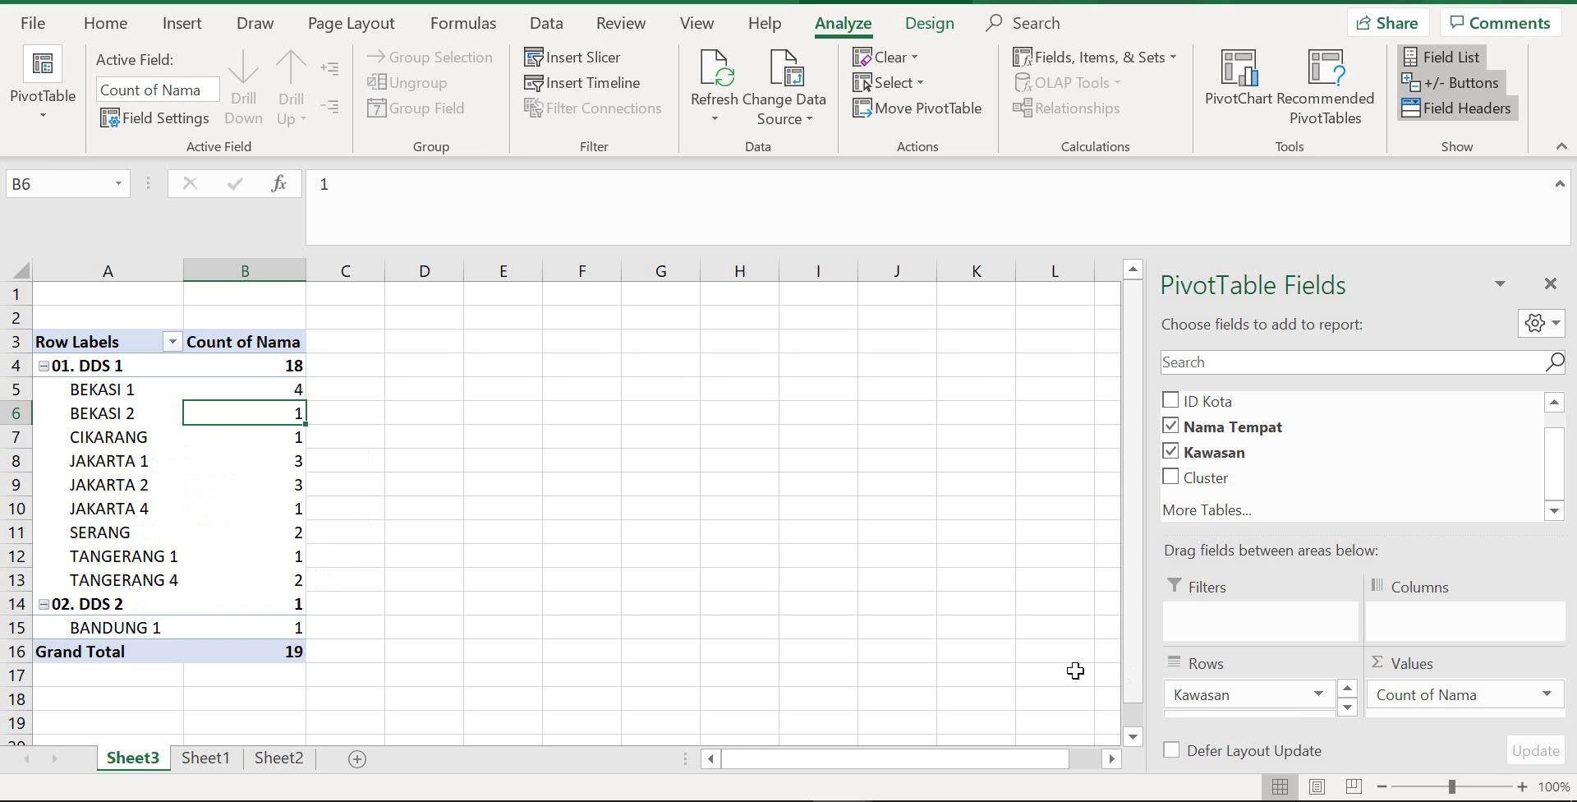
{"action": "mouse_move", "coordinate": [109, 400]}
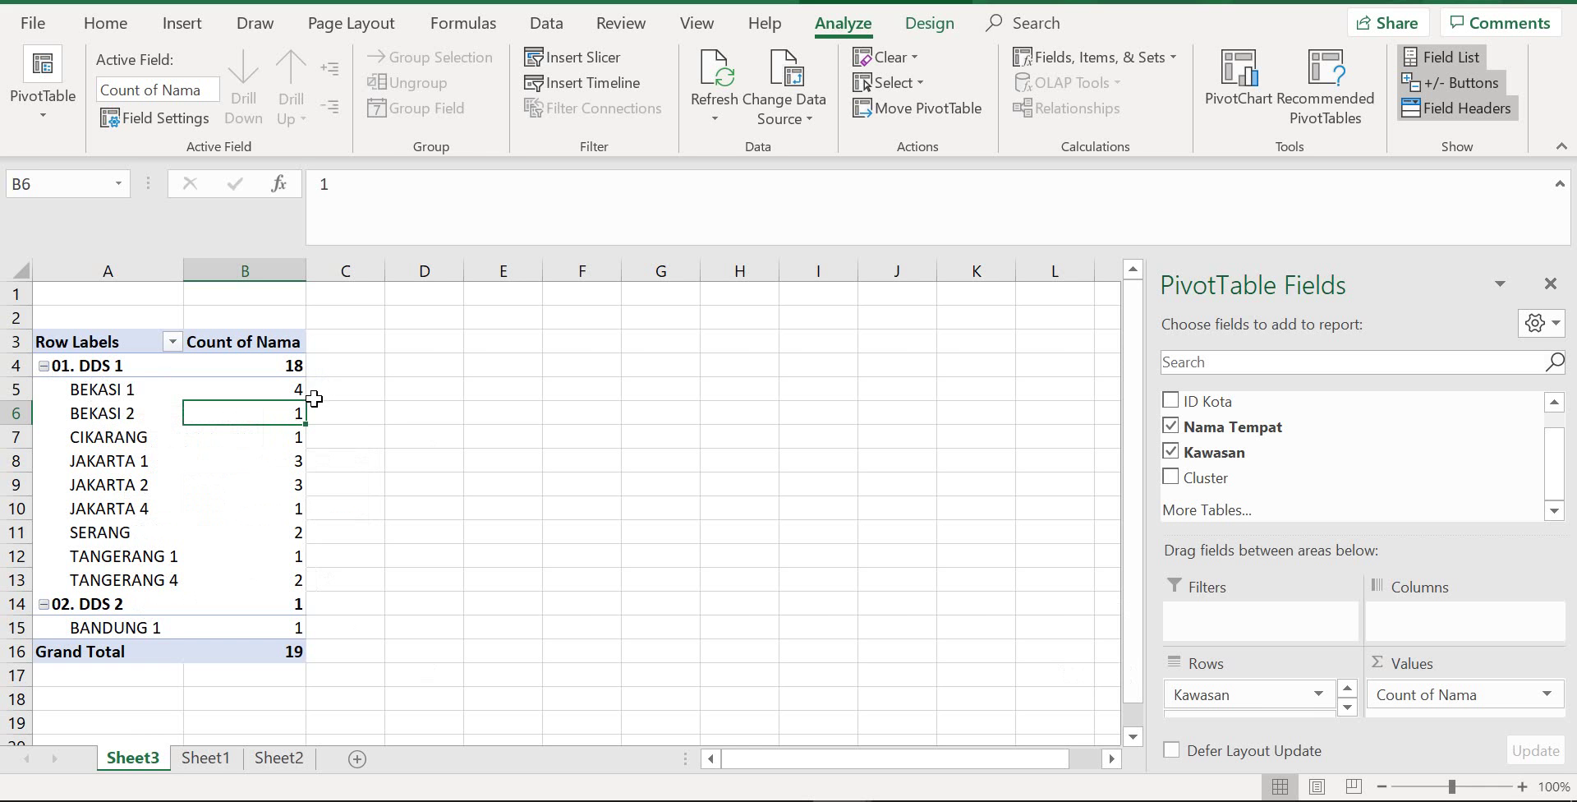
{"action": "mouse_move", "coordinate": [284, 412]}
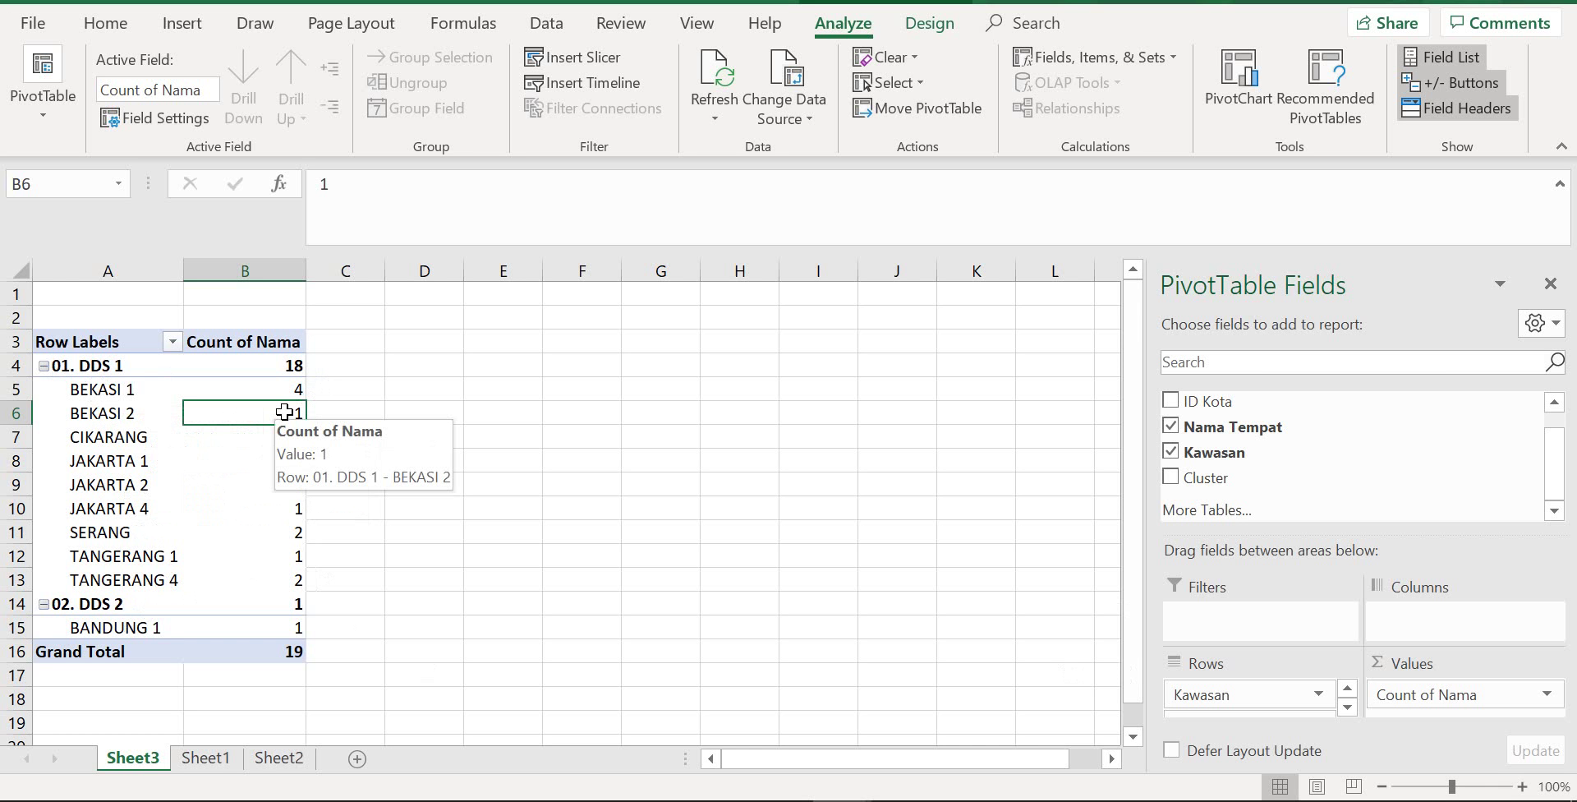
- Set the PivotTable to Tabular Form and hide all subtotals
{"action": "left_click", "coordinate": [929, 25]}
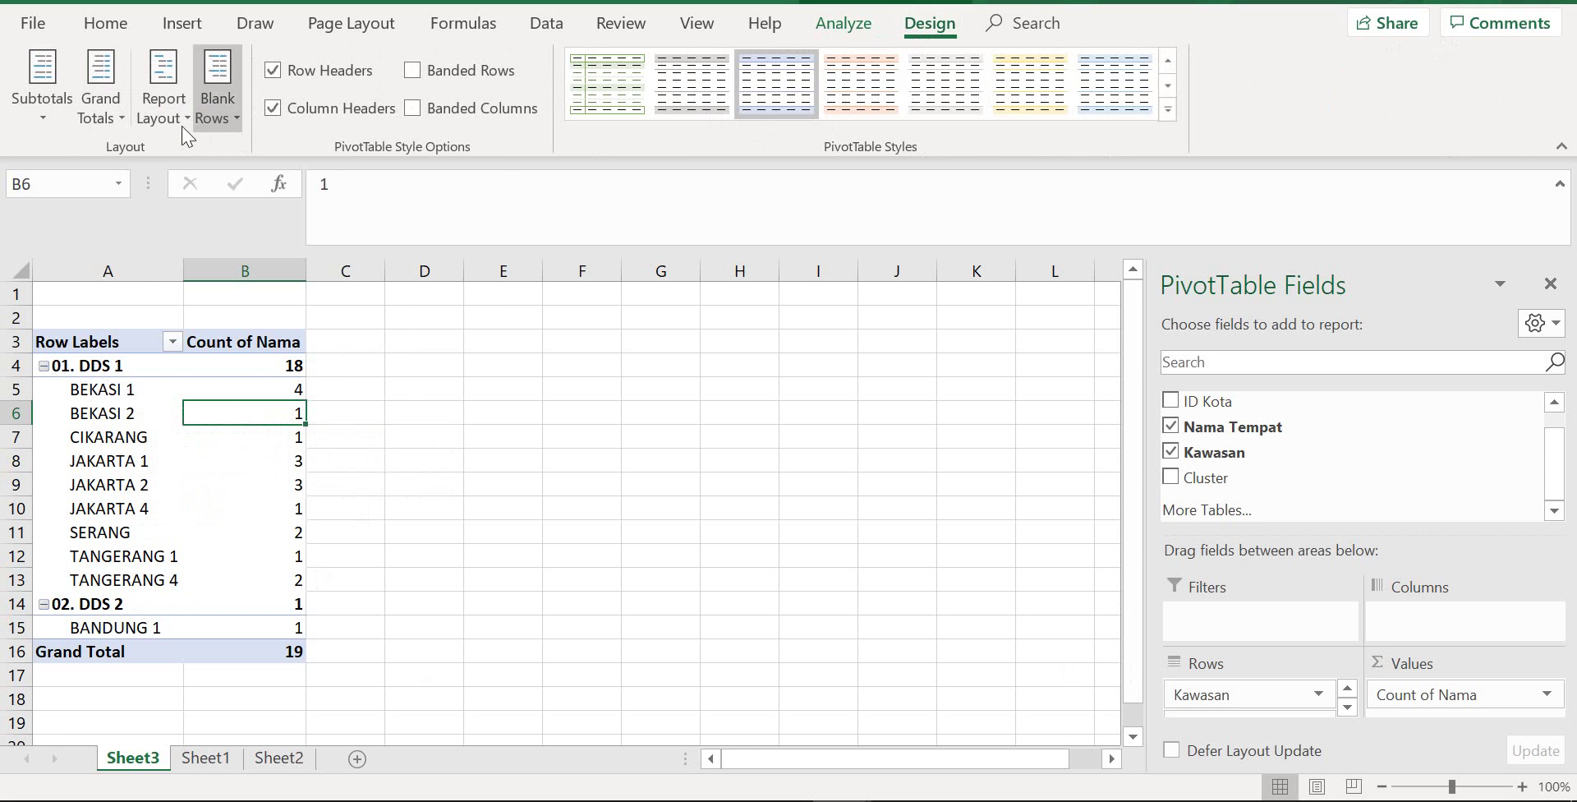
{"action": "left_click", "coordinate": [161, 108]}
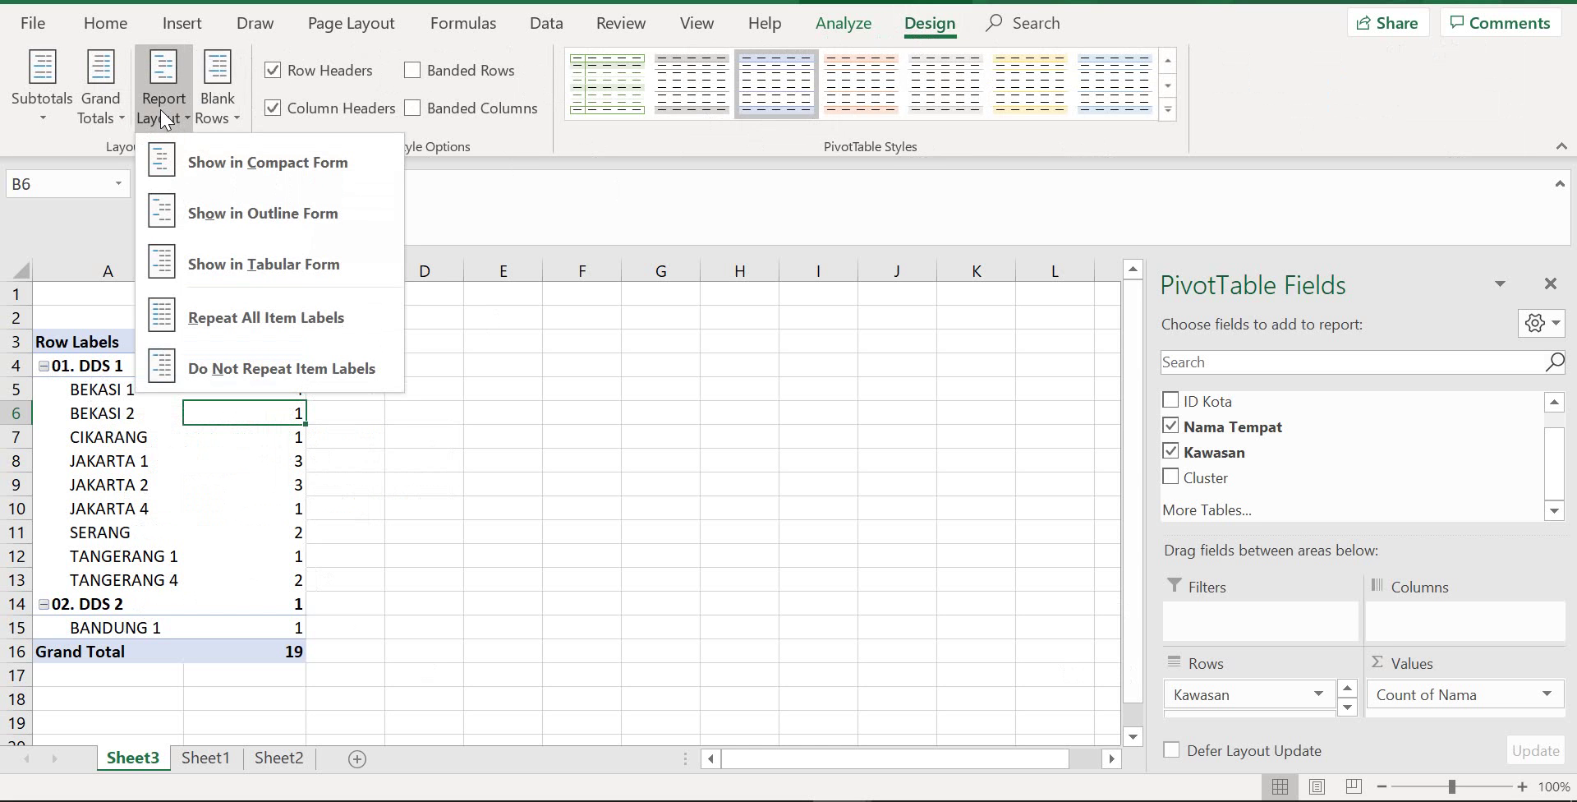
{"action": "left_click", "coordinate": [265, 267]}
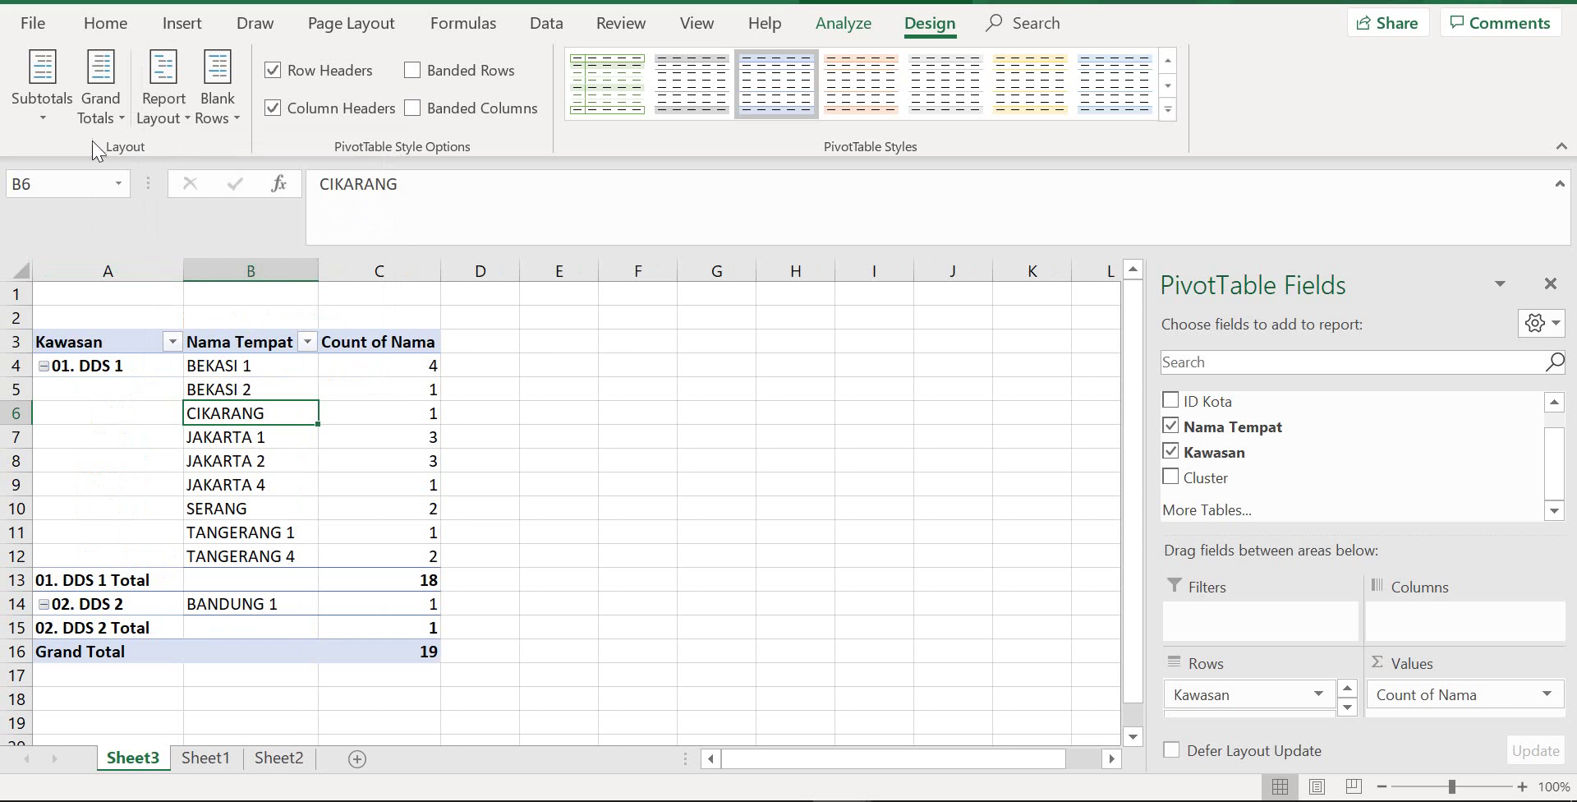
{"action": "left_click", "coordinate": [51, 109]}
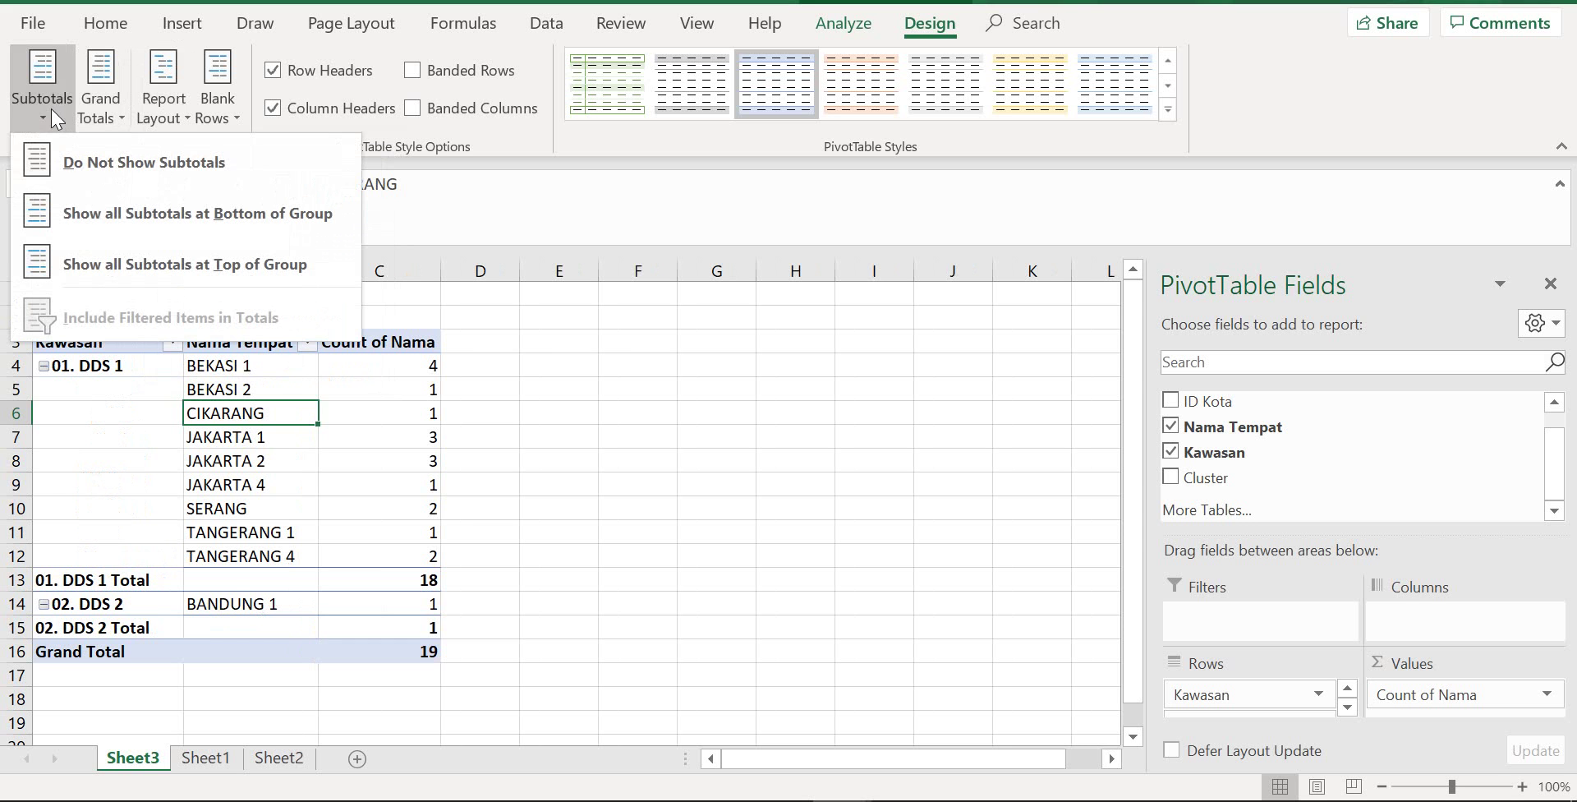
{"action": "left_click", "coordinate": [97, 160]}
{"action": "left_click", "coordinate": [380, 507]}
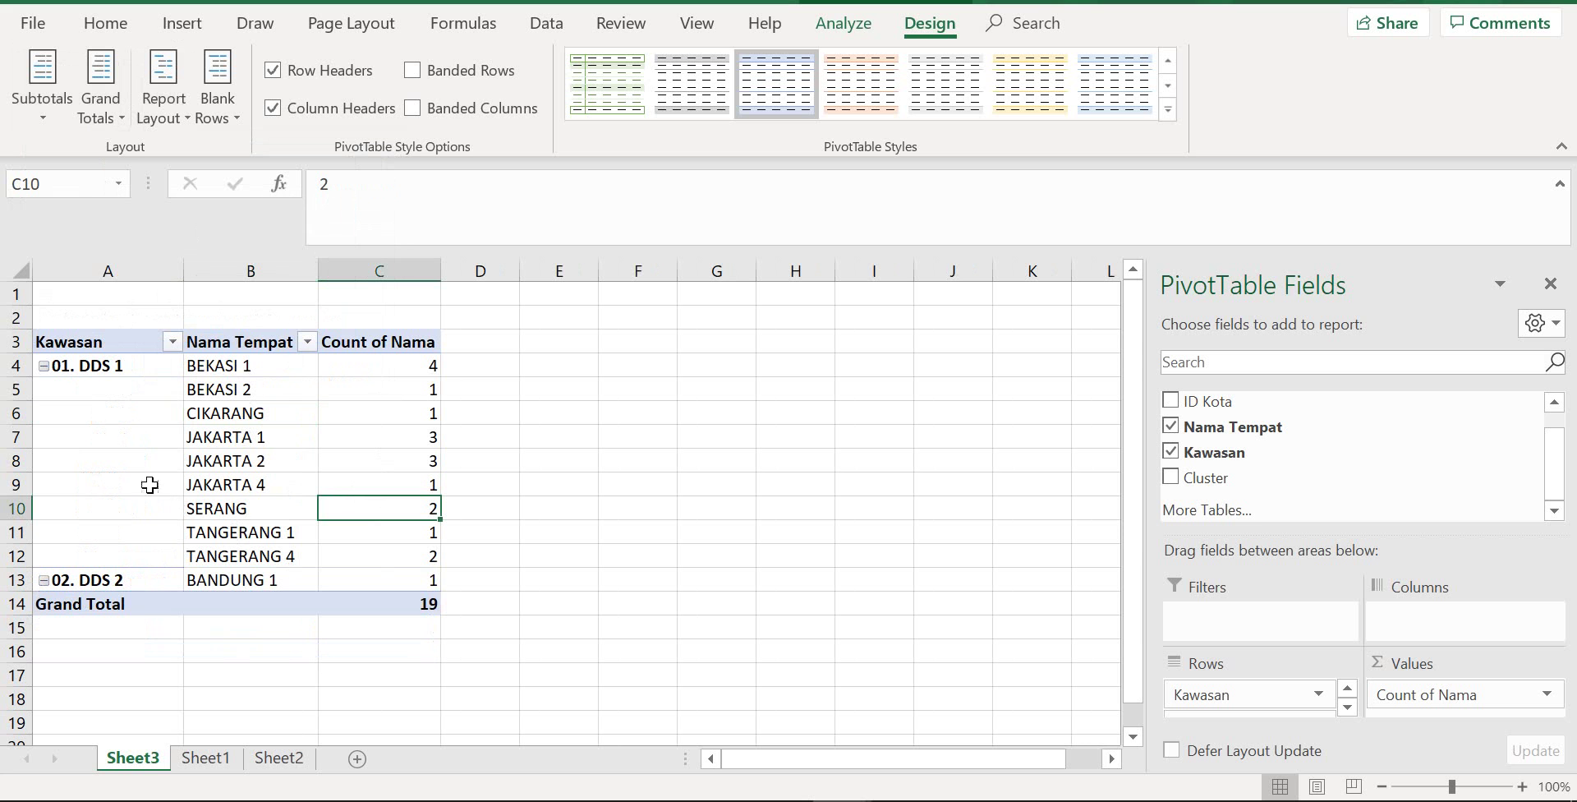
{"action": "mouse_move", "coordinate": [126, 367]}
{"action": "right_click", "coordinate": [125, 365]}
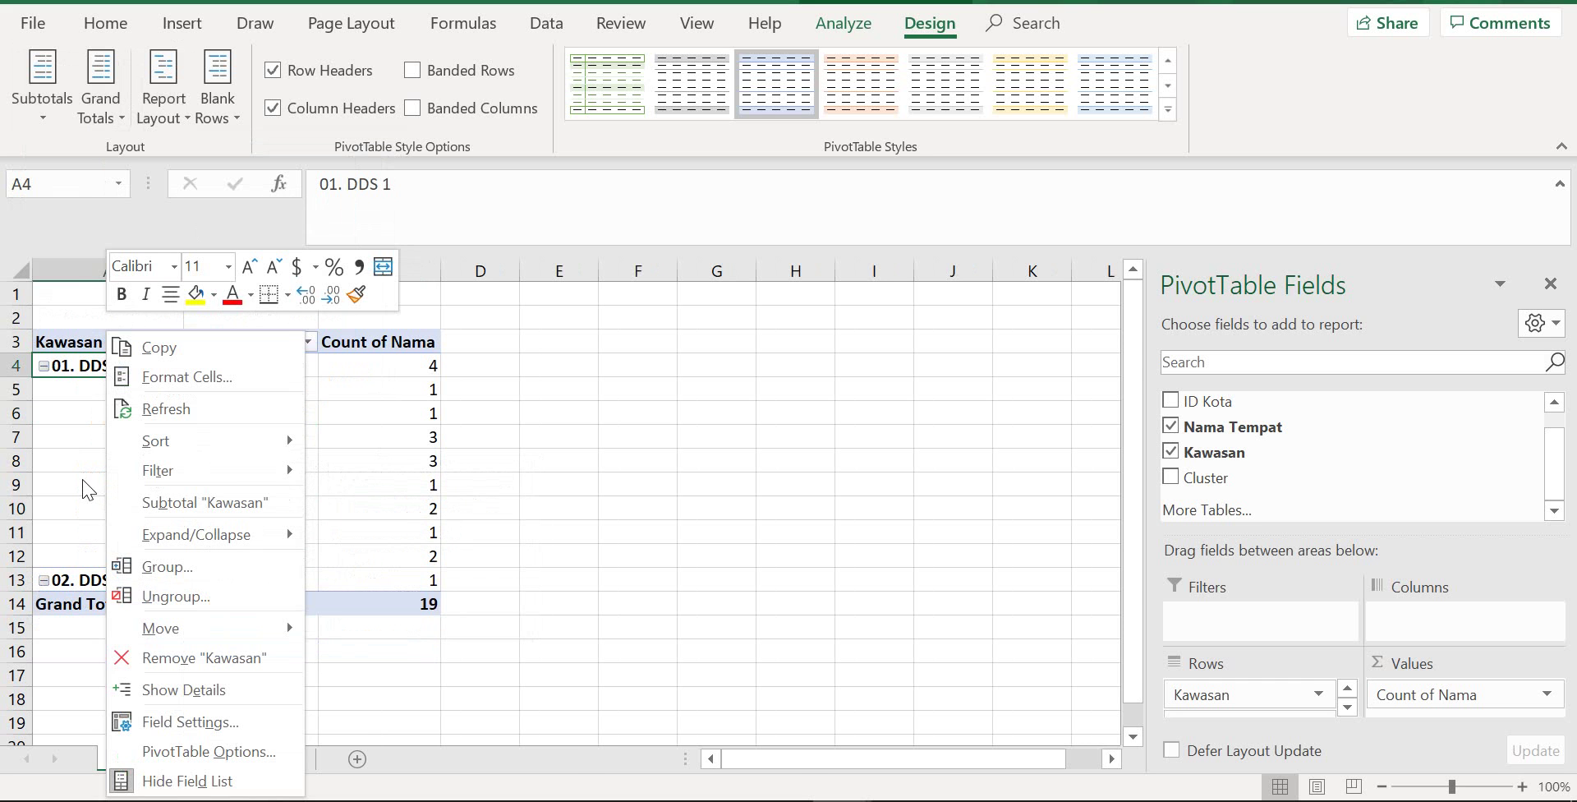
{"action": "left_click", "coordinate": [83, 444]}
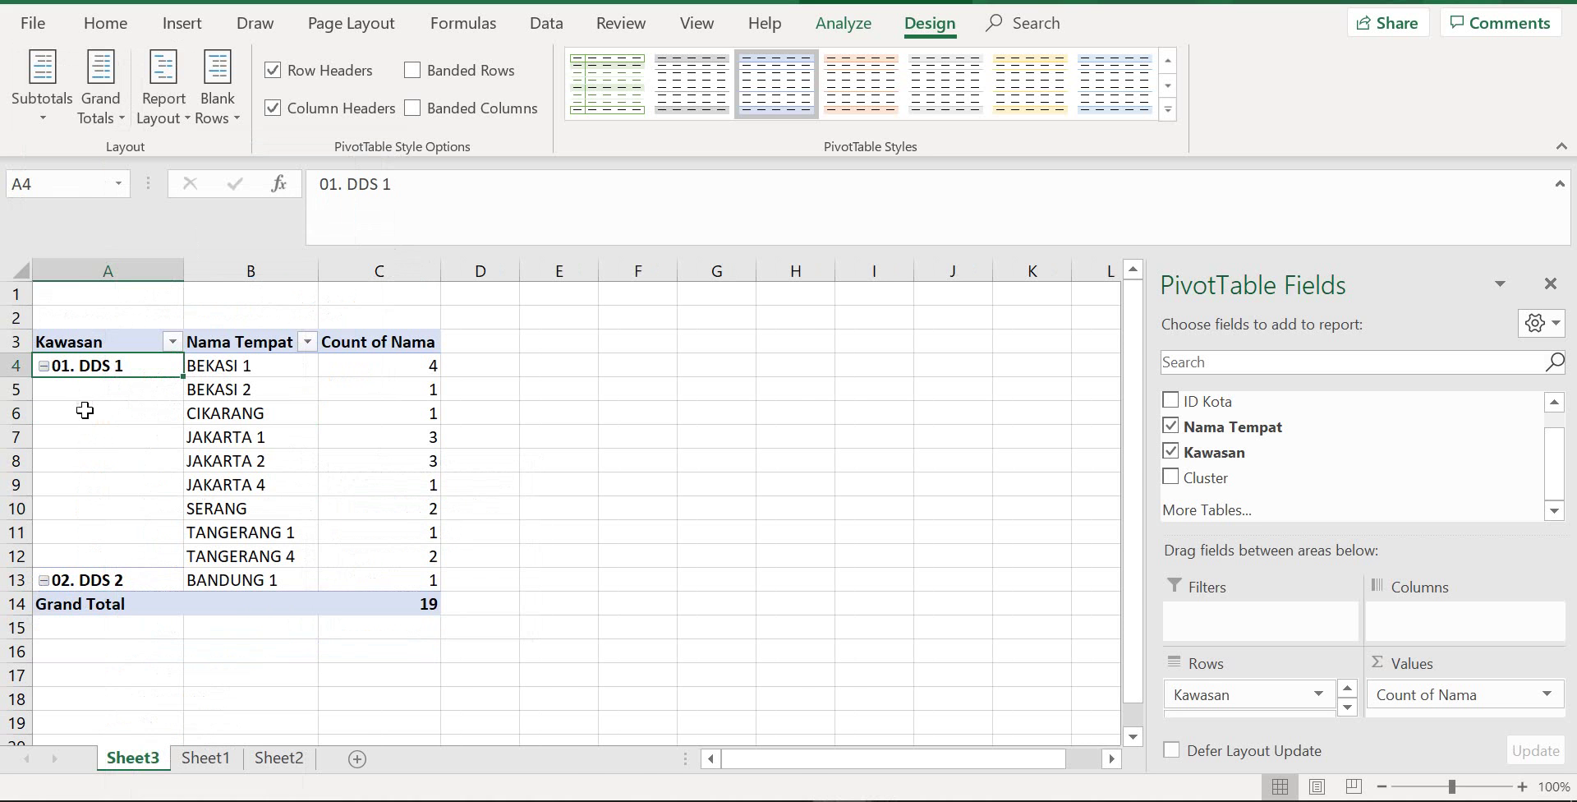
{"action": "left_click", "coordinate": [159, 120]}
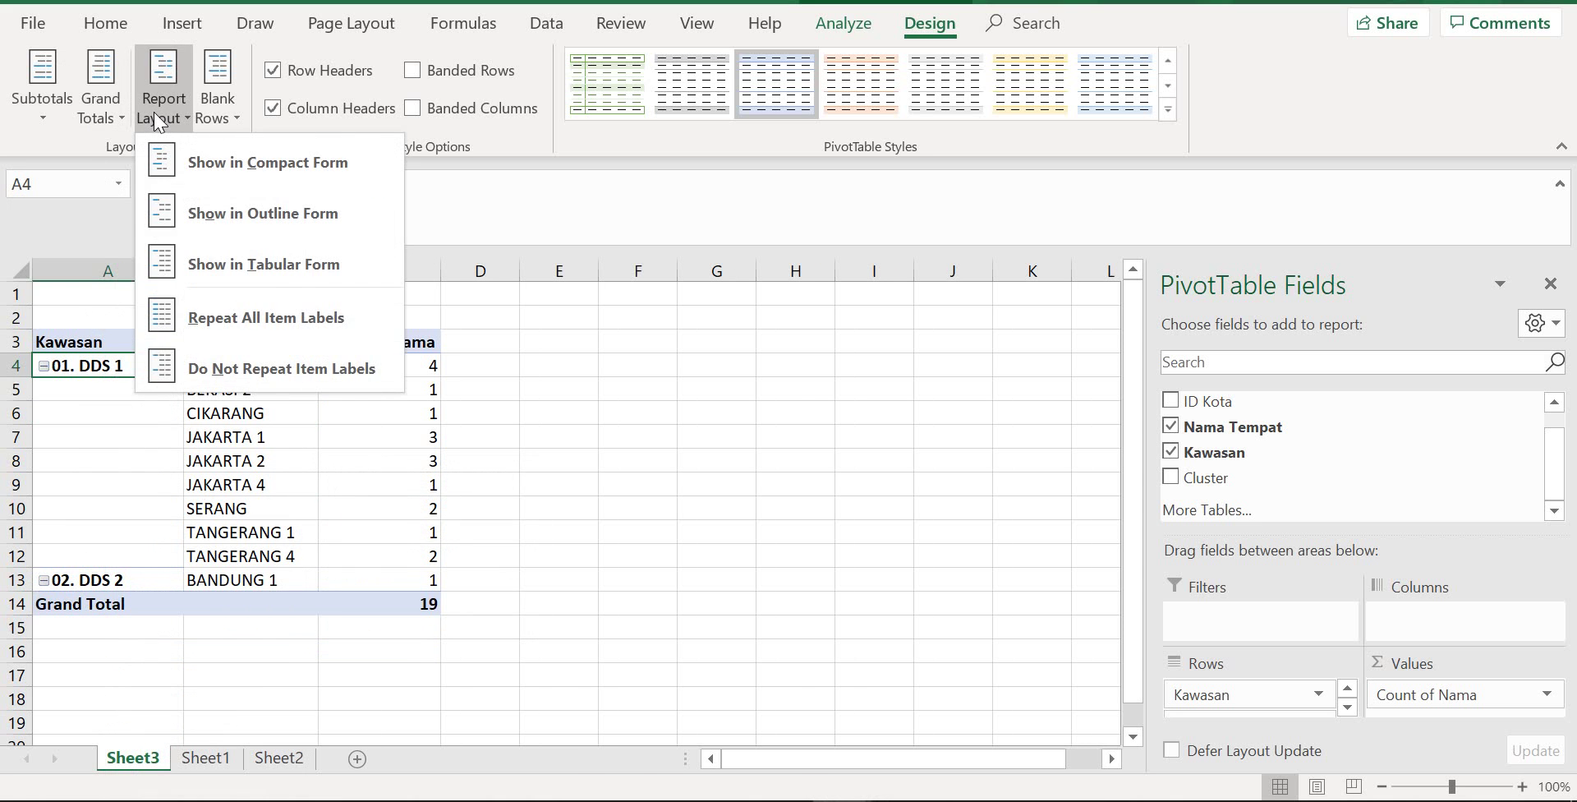
{"action": "left_click", "coordinate": [230, 324]}
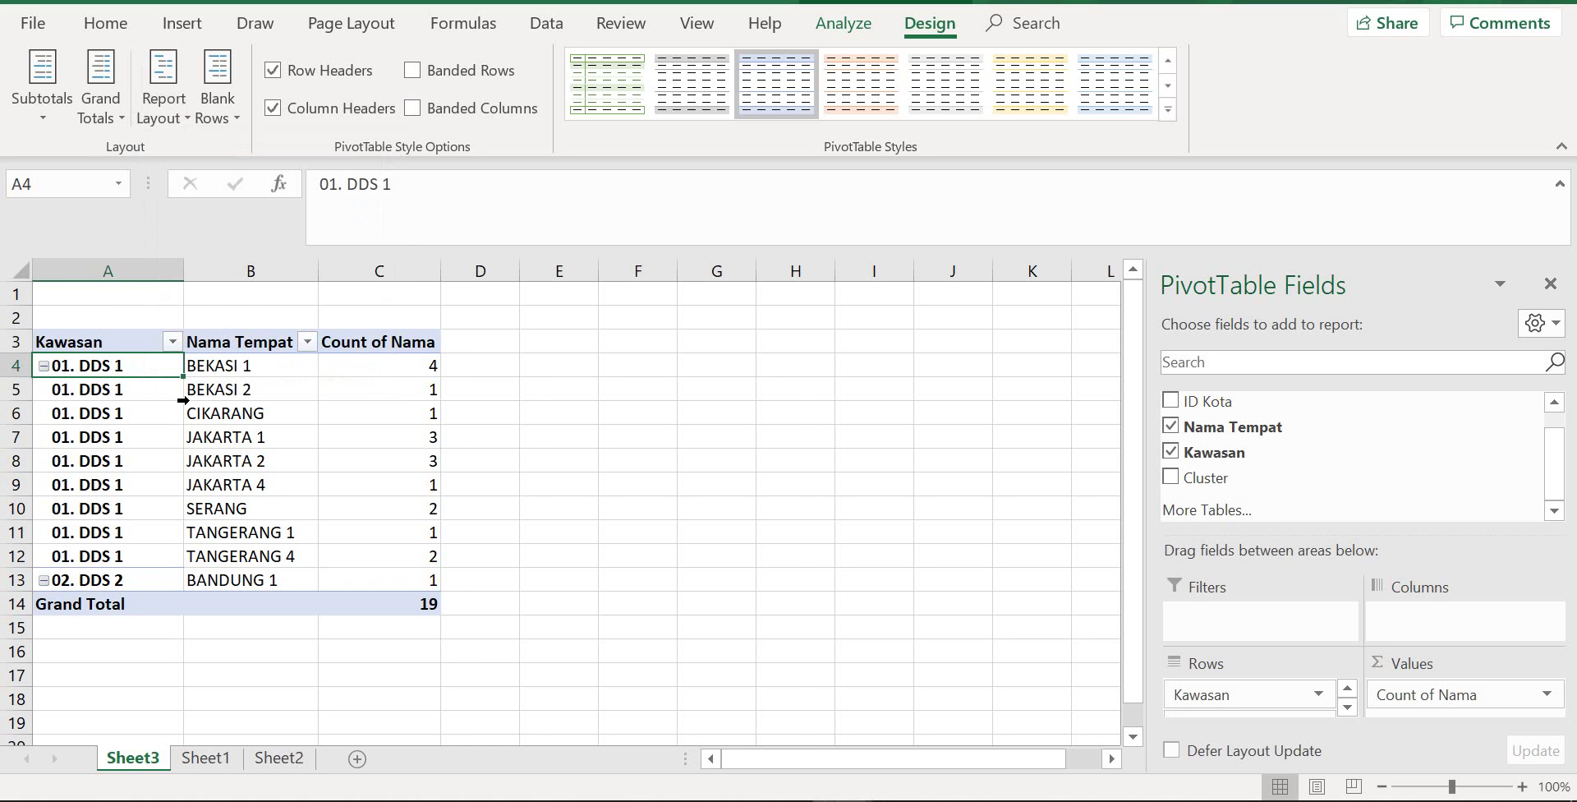
{"action": "scroll", "coordinate": [175, 451], "scroll_direction": "down", "scroll_amount": 3}
{"action": "scroll", "coordinate": [175, 451], "scroll_direction": "up", "scroll_amount": 3}
{"action": "left_click", "coordinate": [164, 97]}
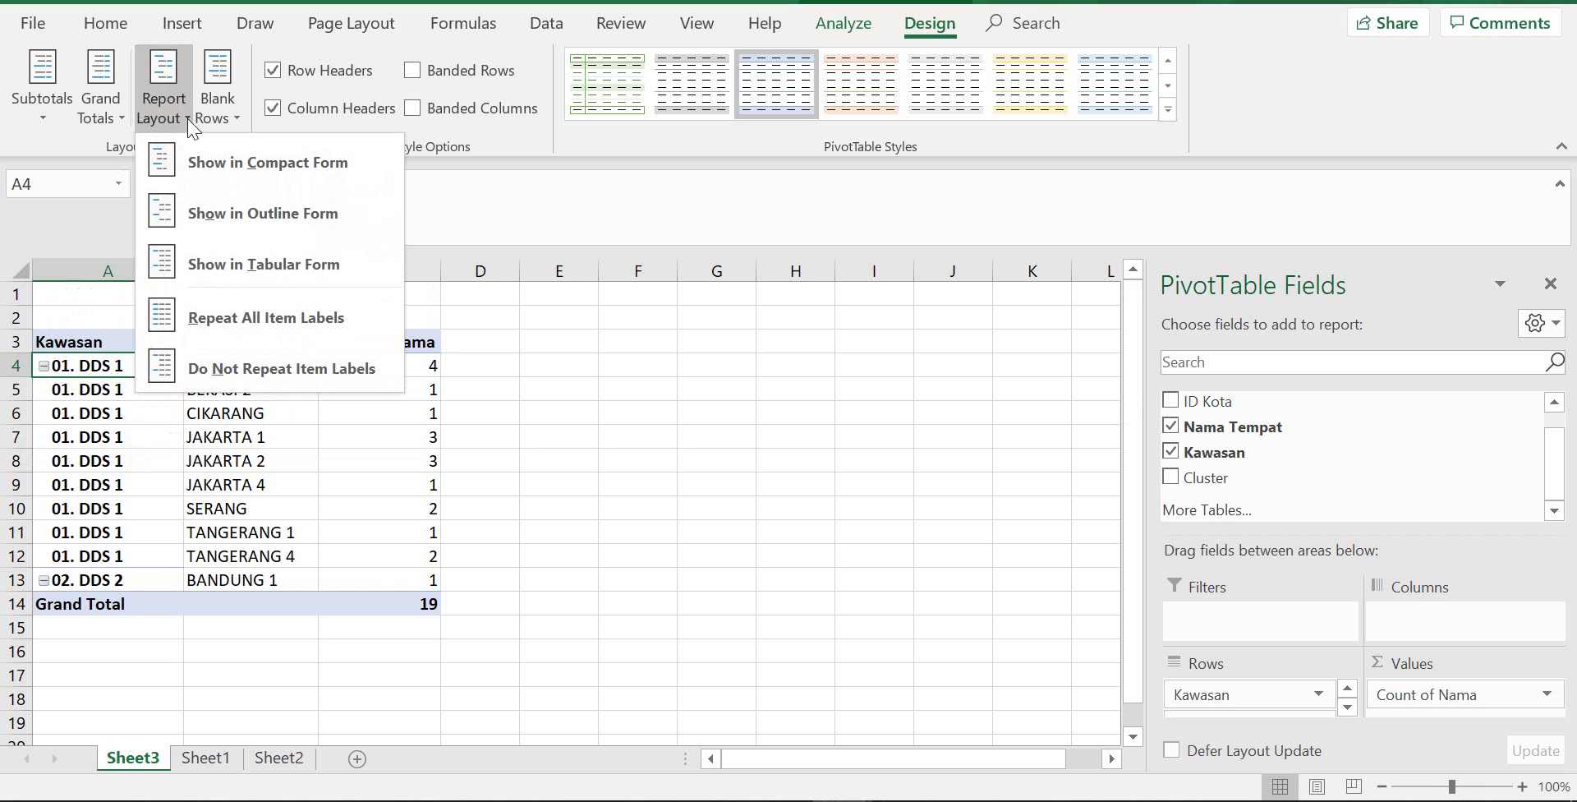
{"action": "left_click", "coordinate": [320, 267]}
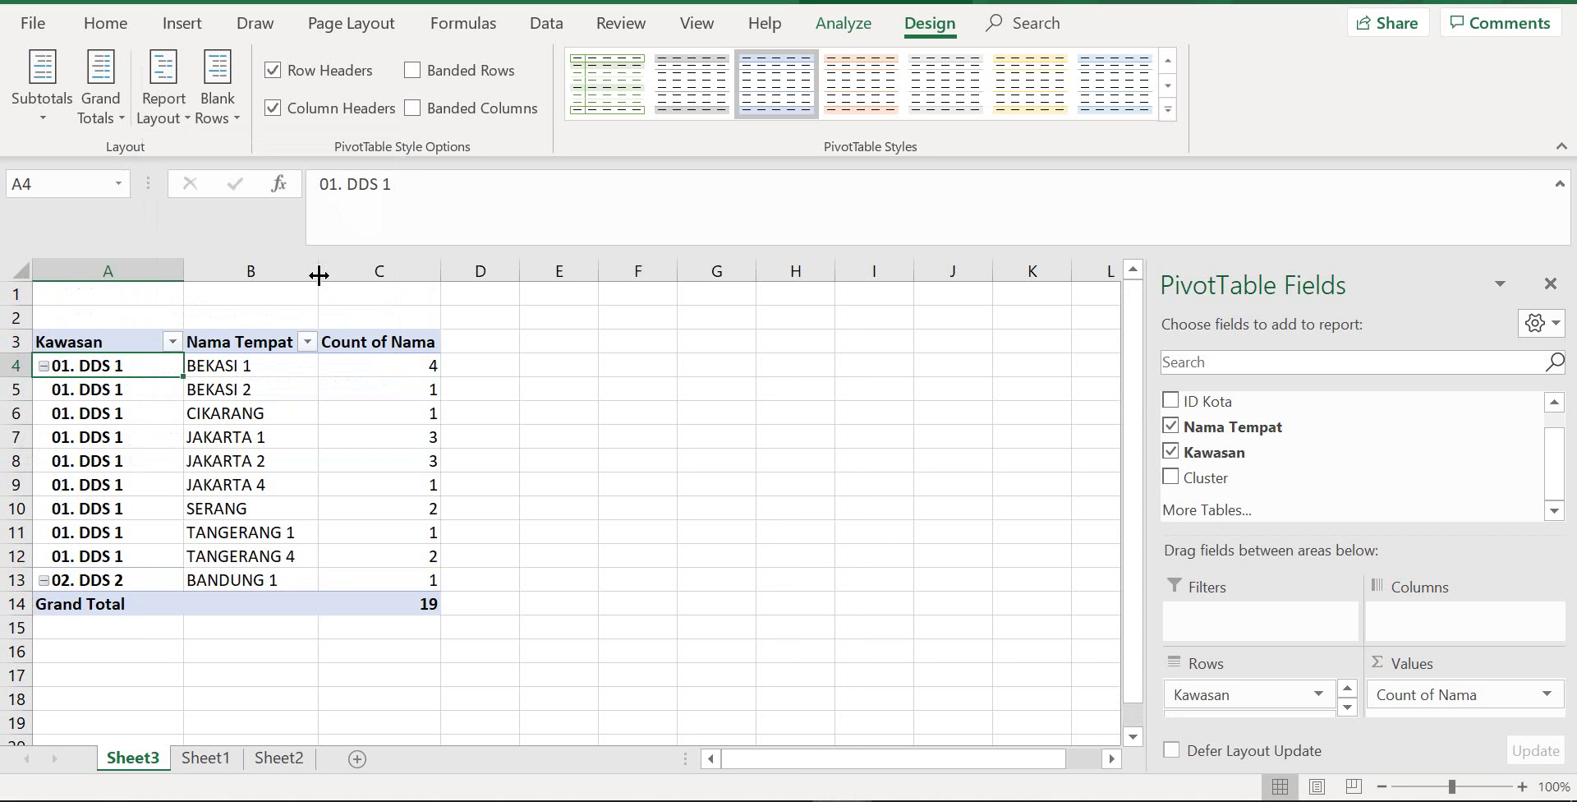
{"action": "left_click", "coordinate": [162, 101]}
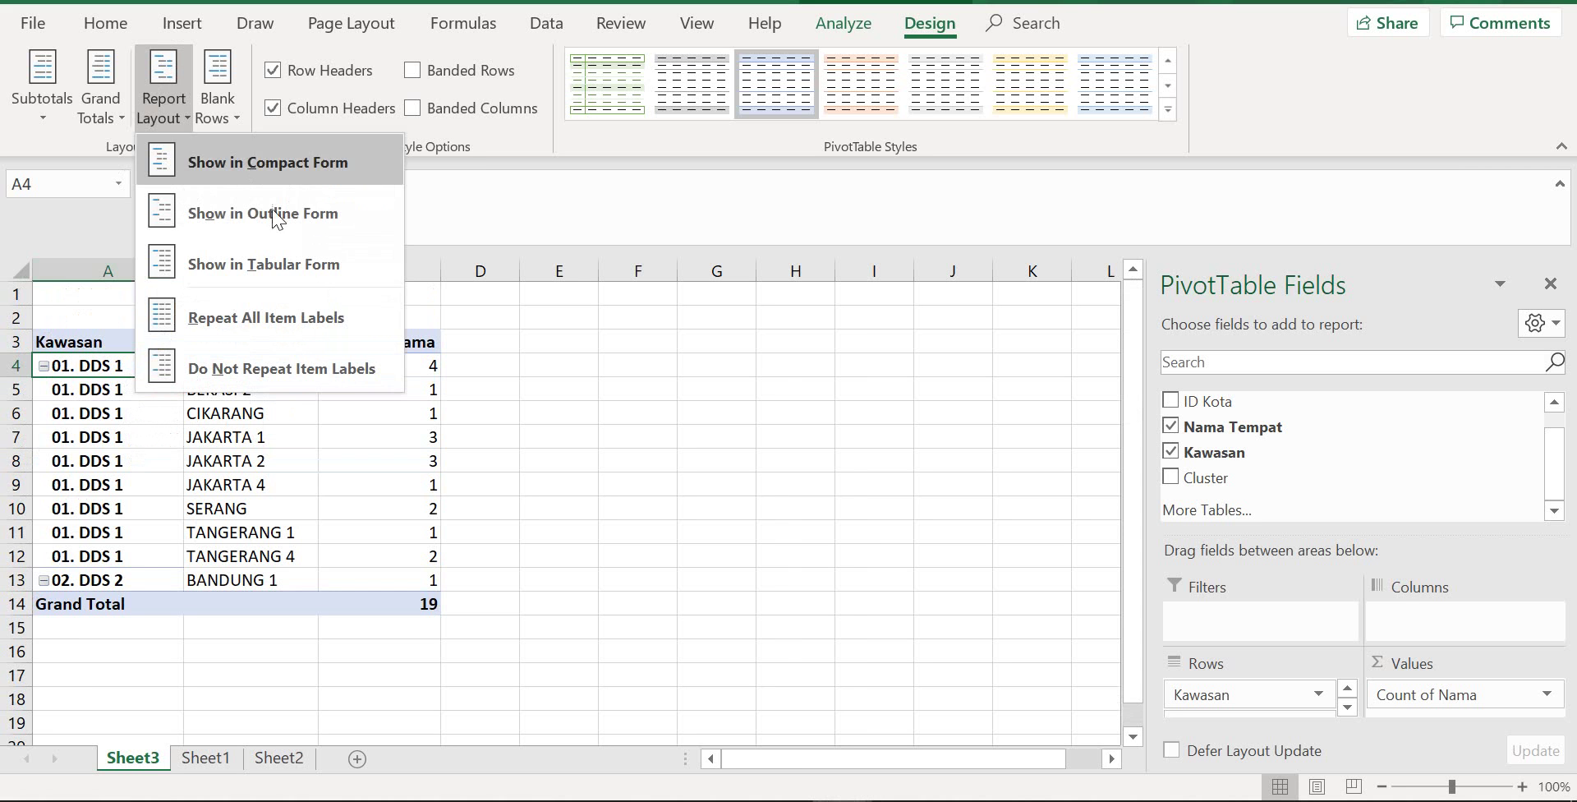
{"action": "left_click", "coordinate": [285, 376]}
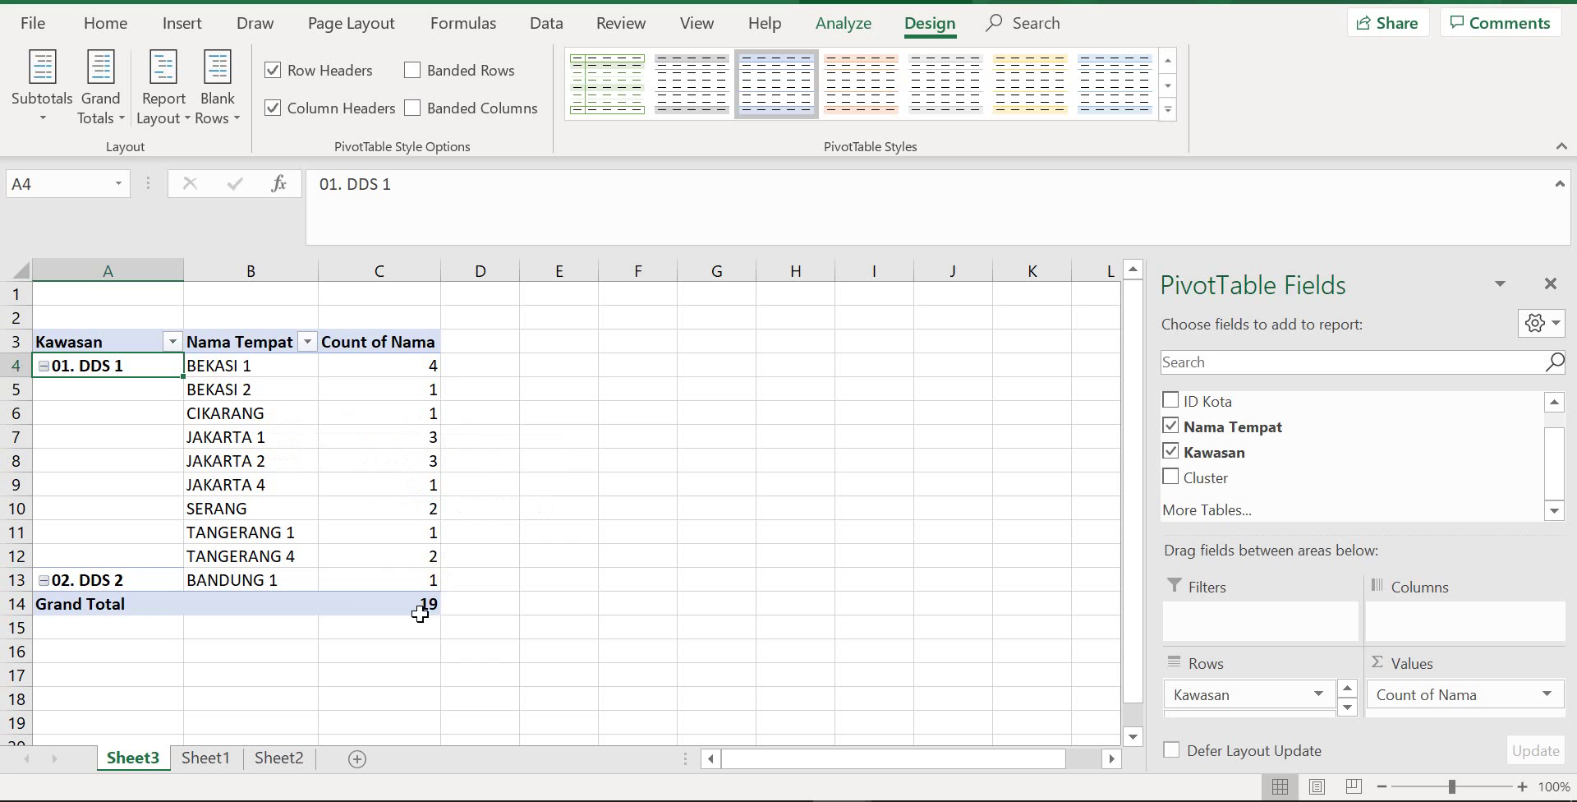
{"action": "mouse_move", "coordinate": [361, 573]}
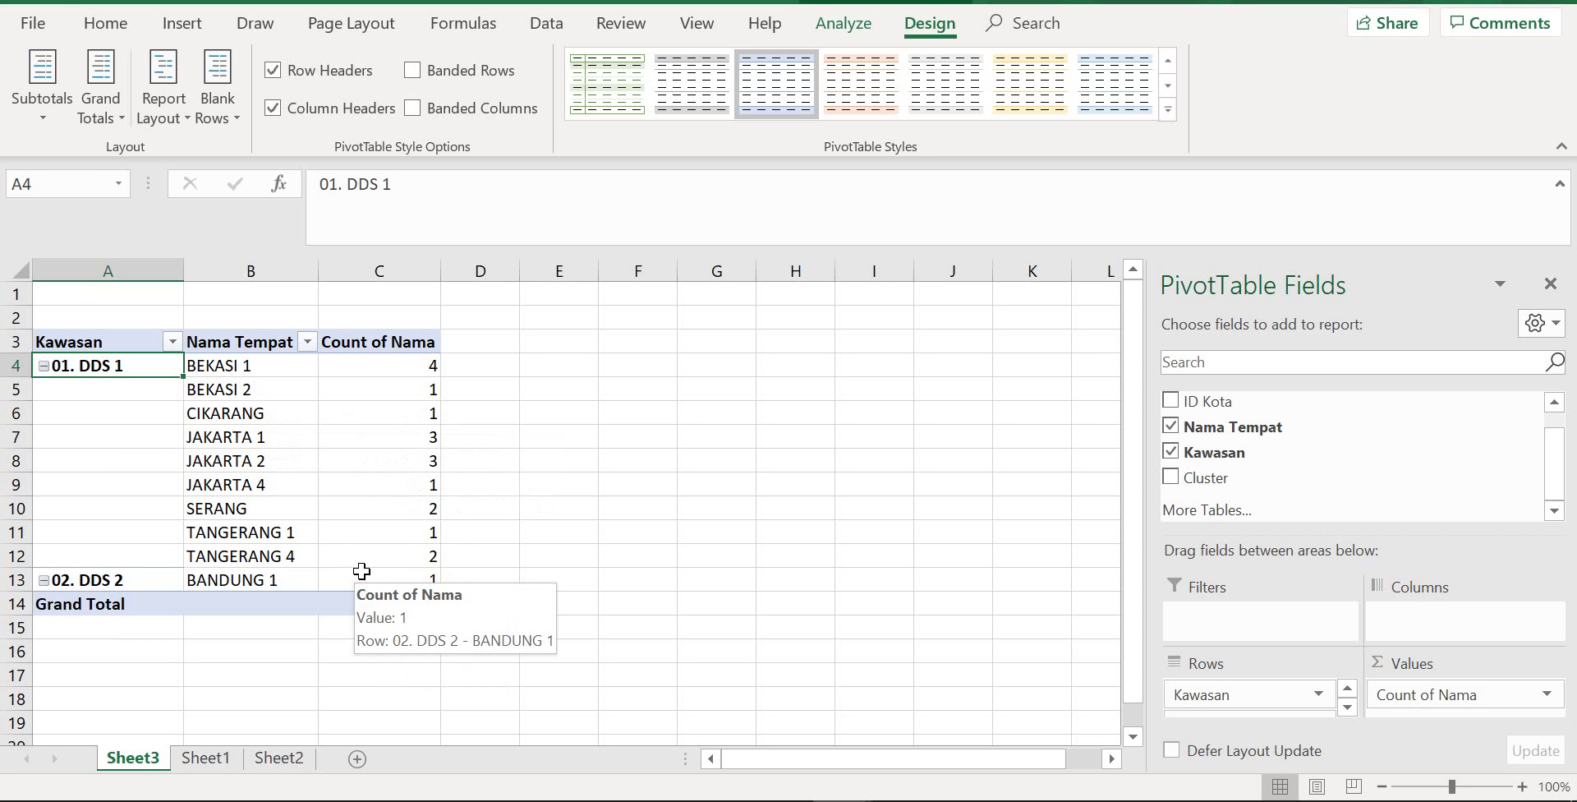
{"action": "mouse_move", "coordinate": [422, 497]}
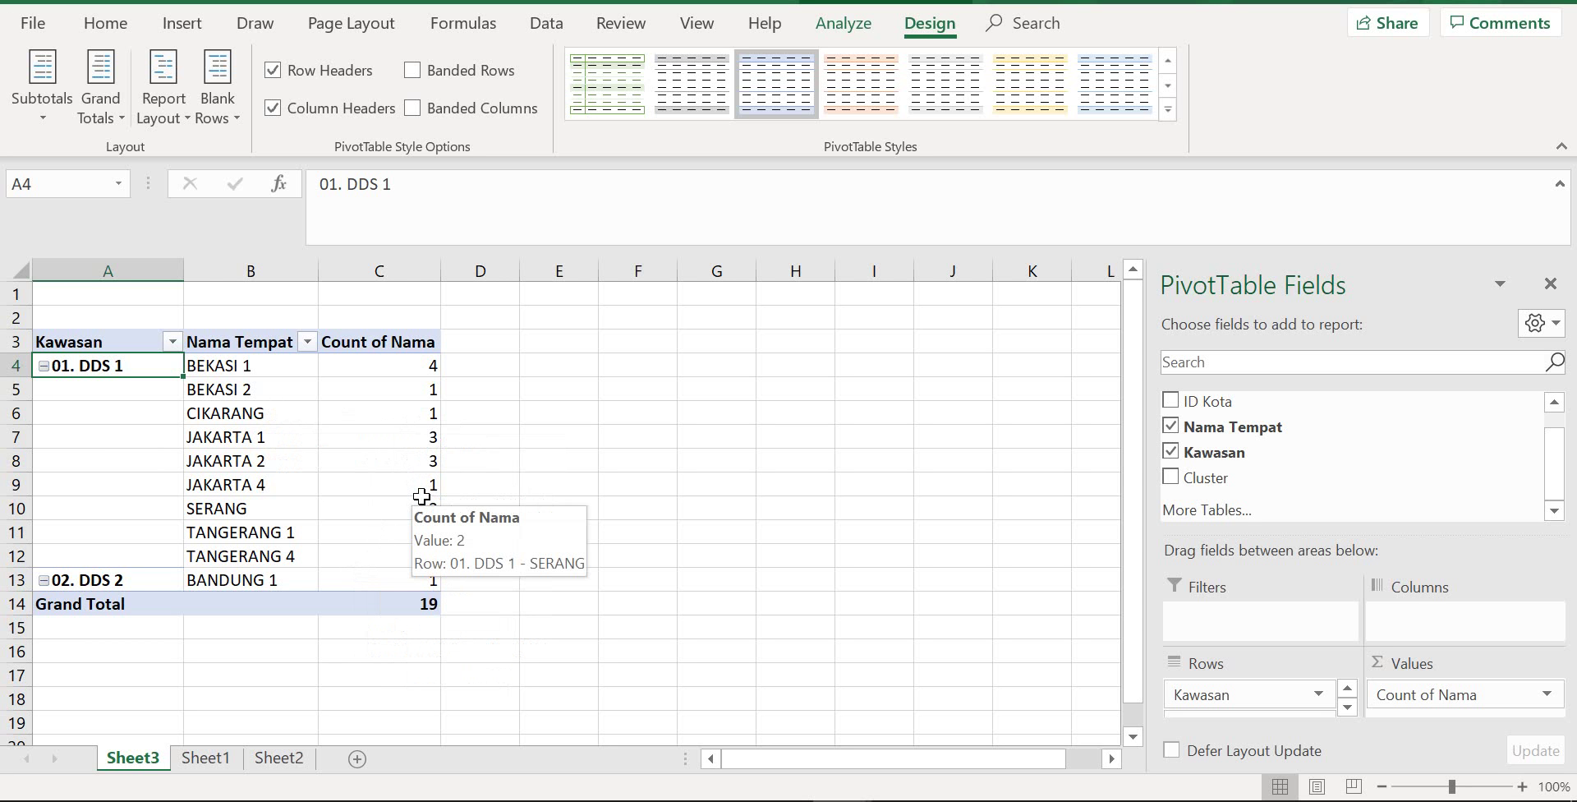